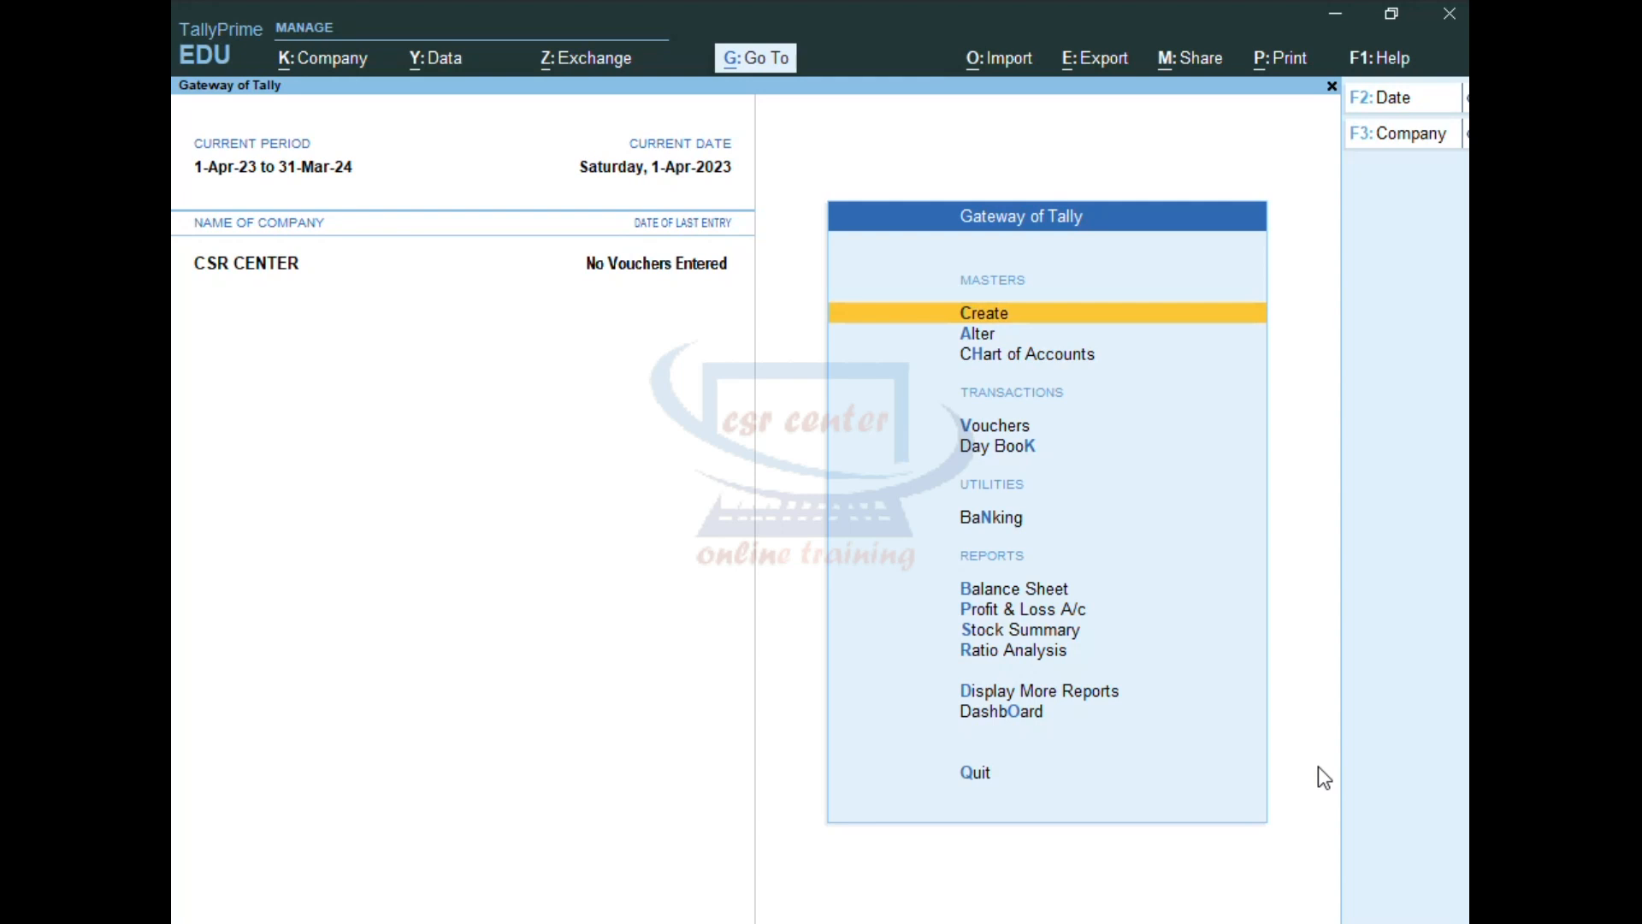
Open the company Price Levels master from the full list of masters, with additional and inactive masters shown
left_click(997, 324)
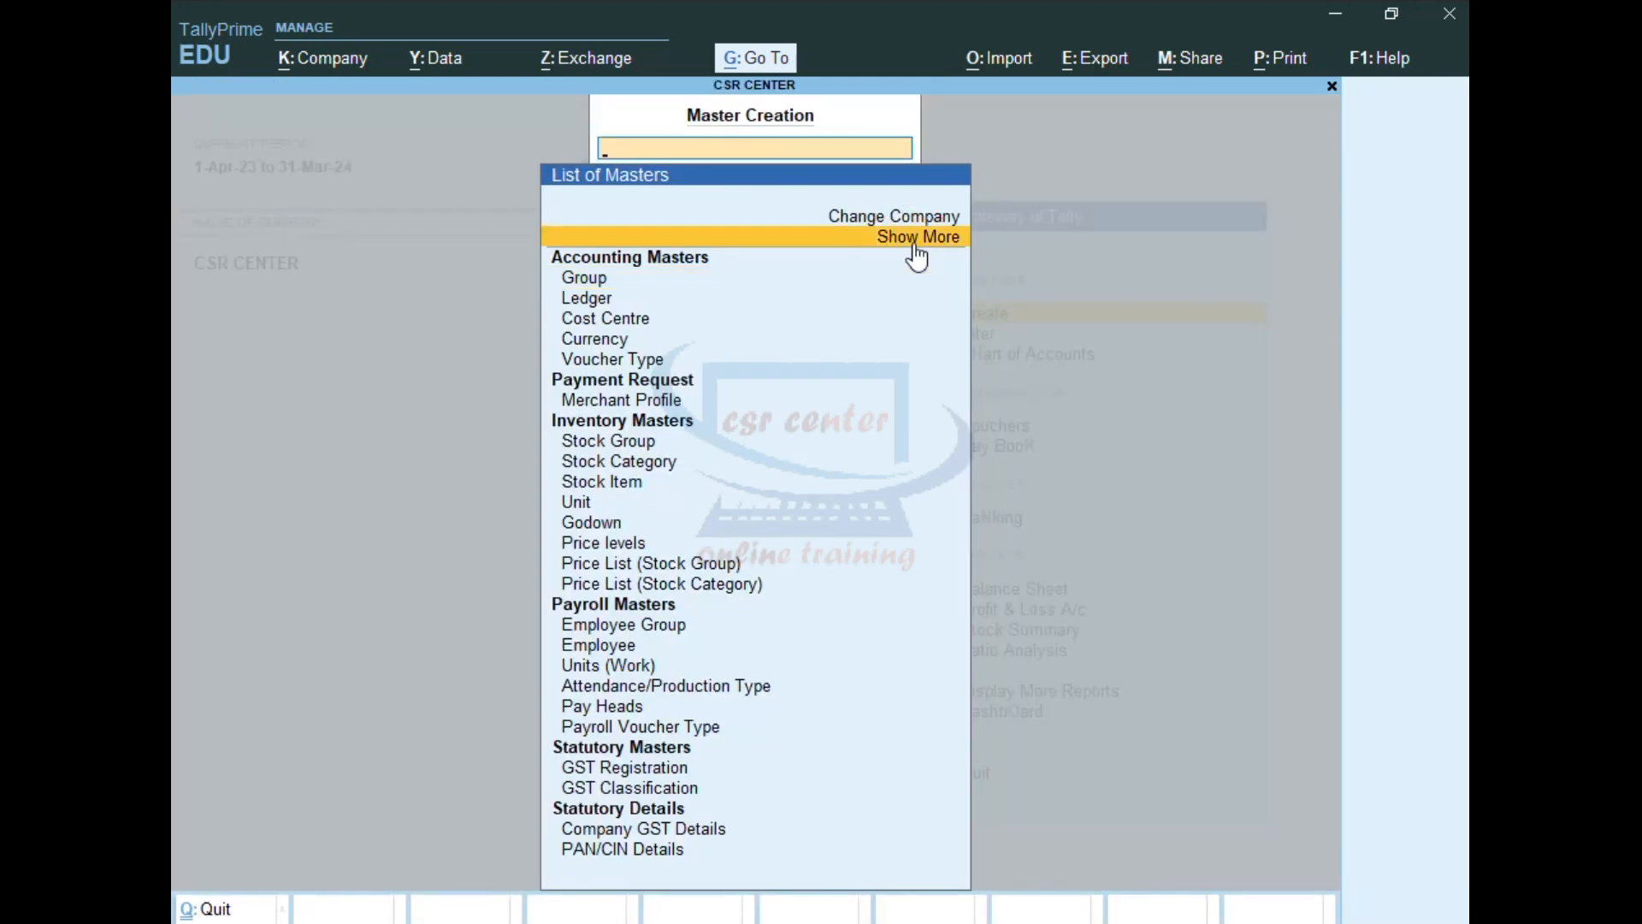
left_click(917, 238)
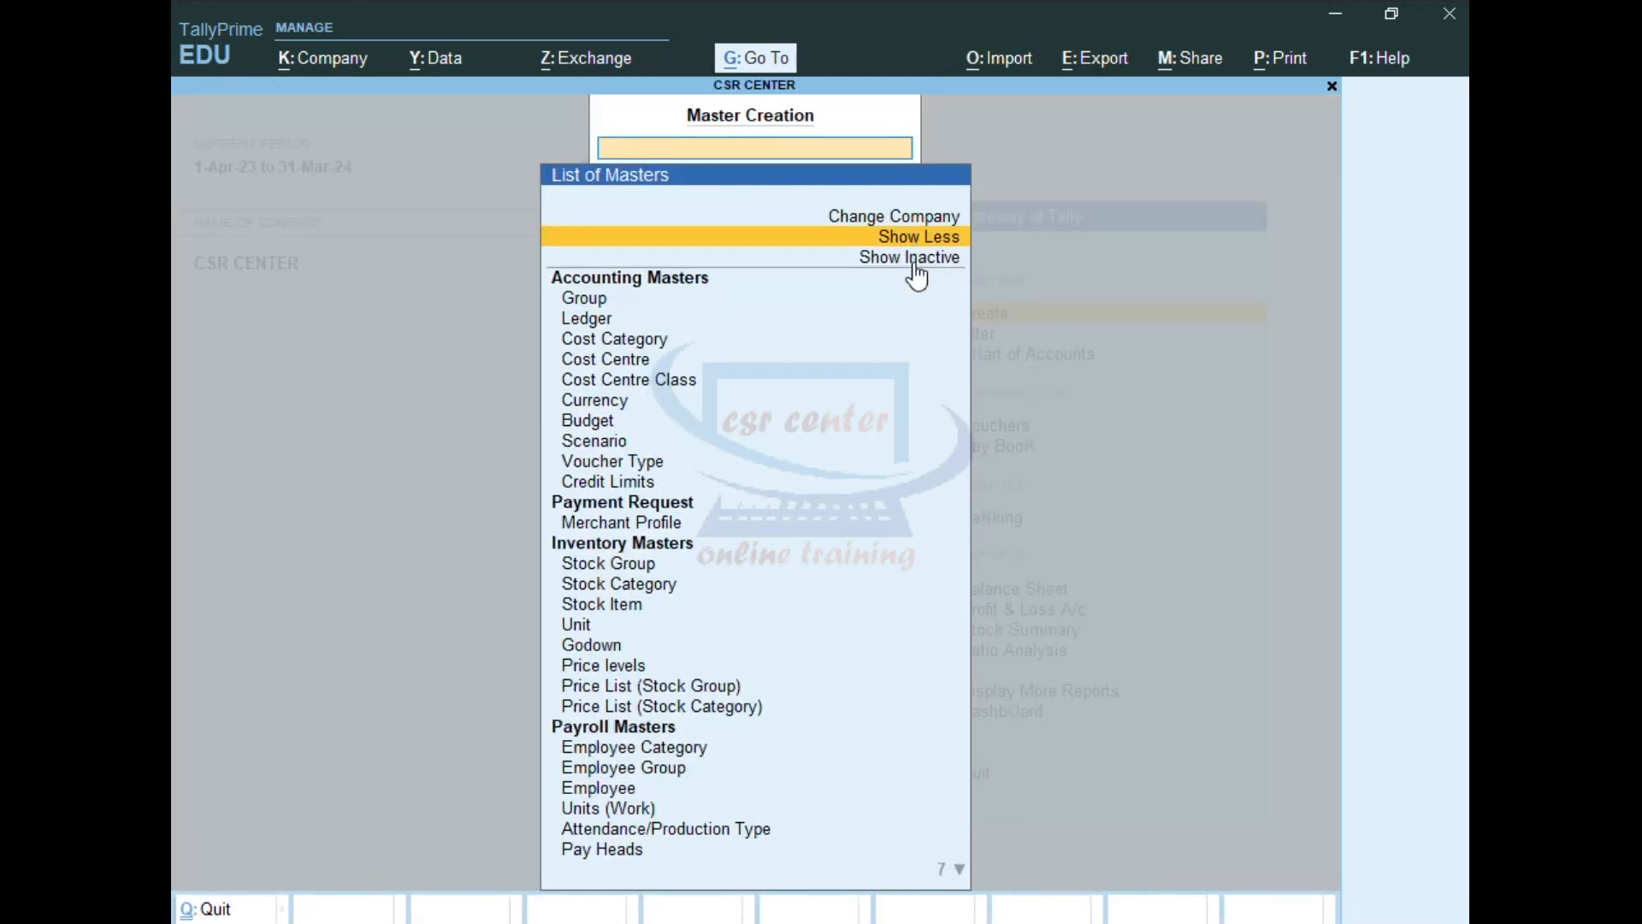
left_click(916, 258)
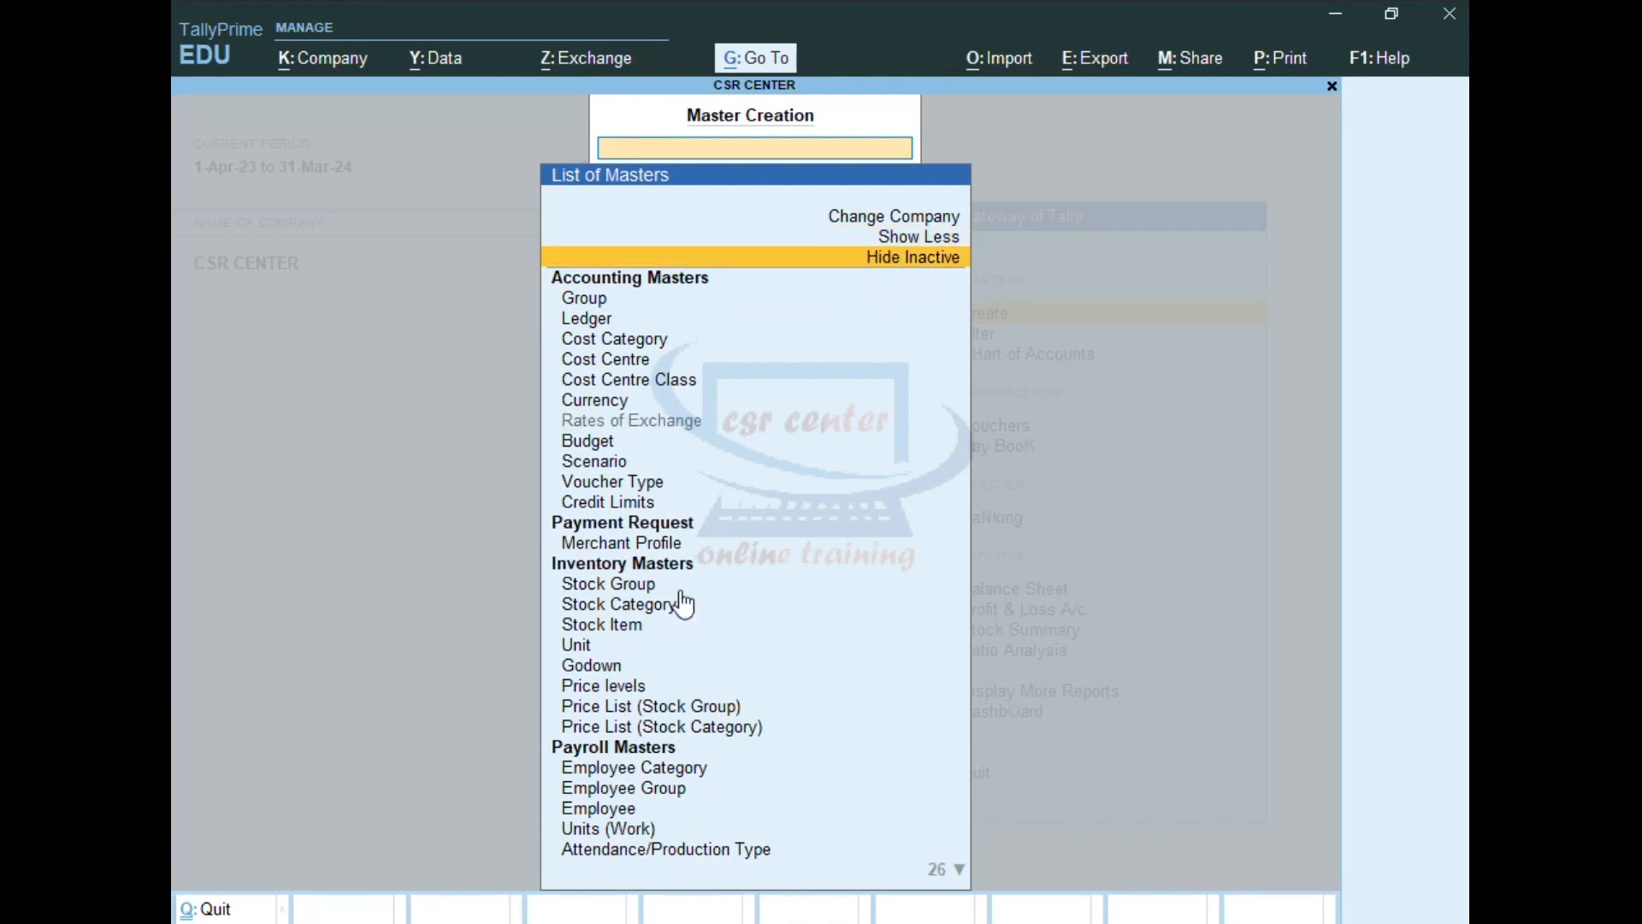
key("Down")
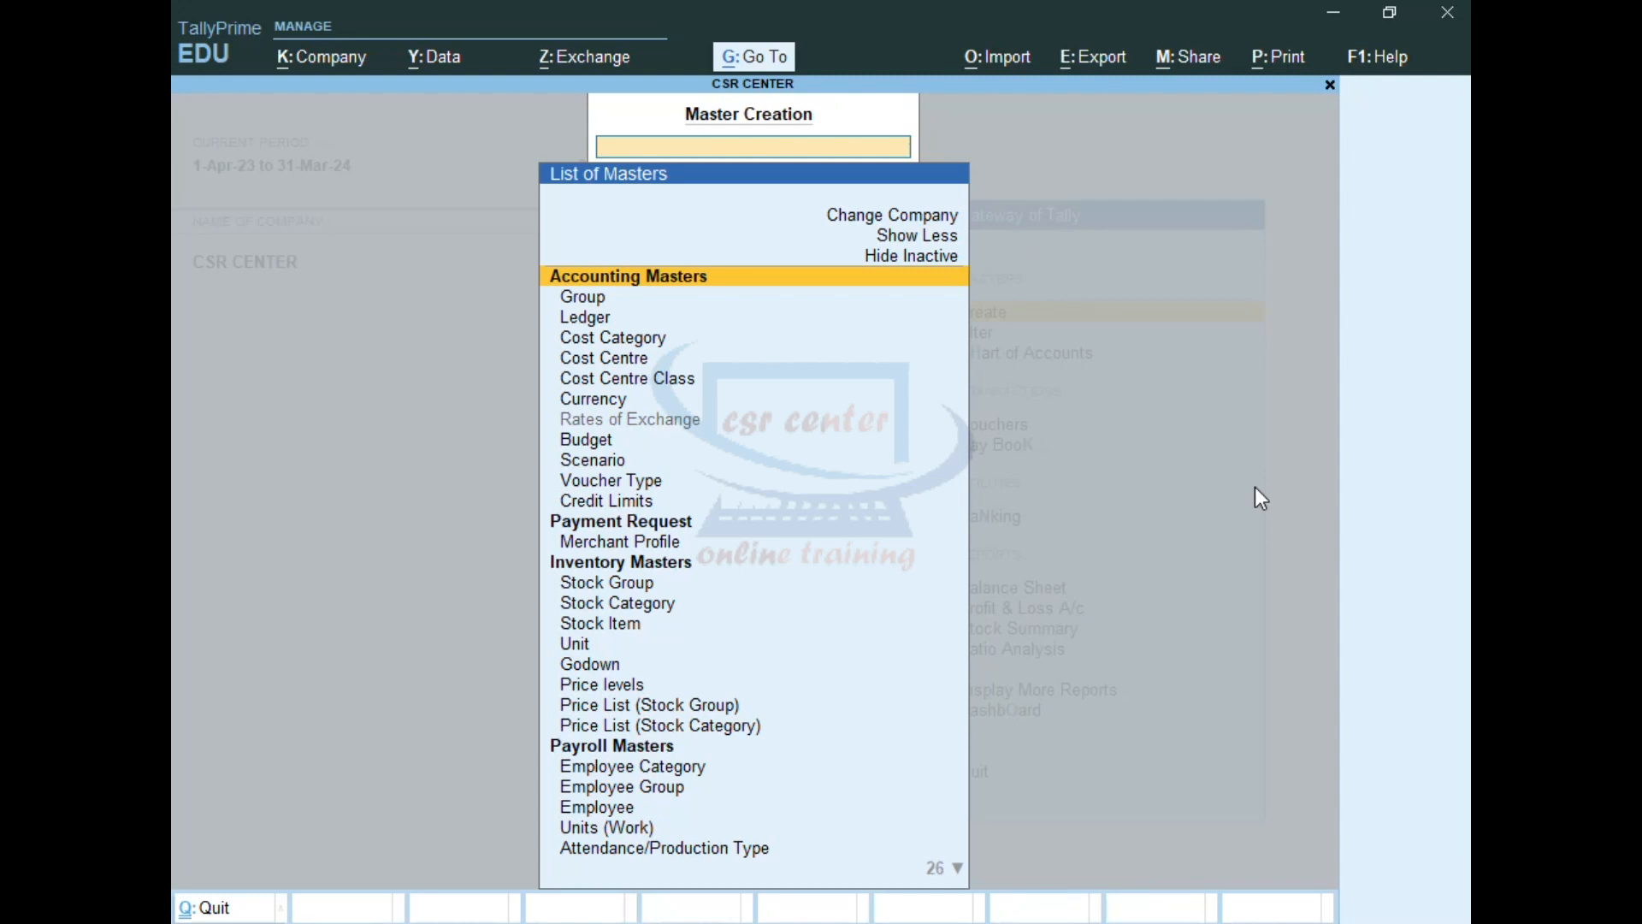
left_click(604, 686)
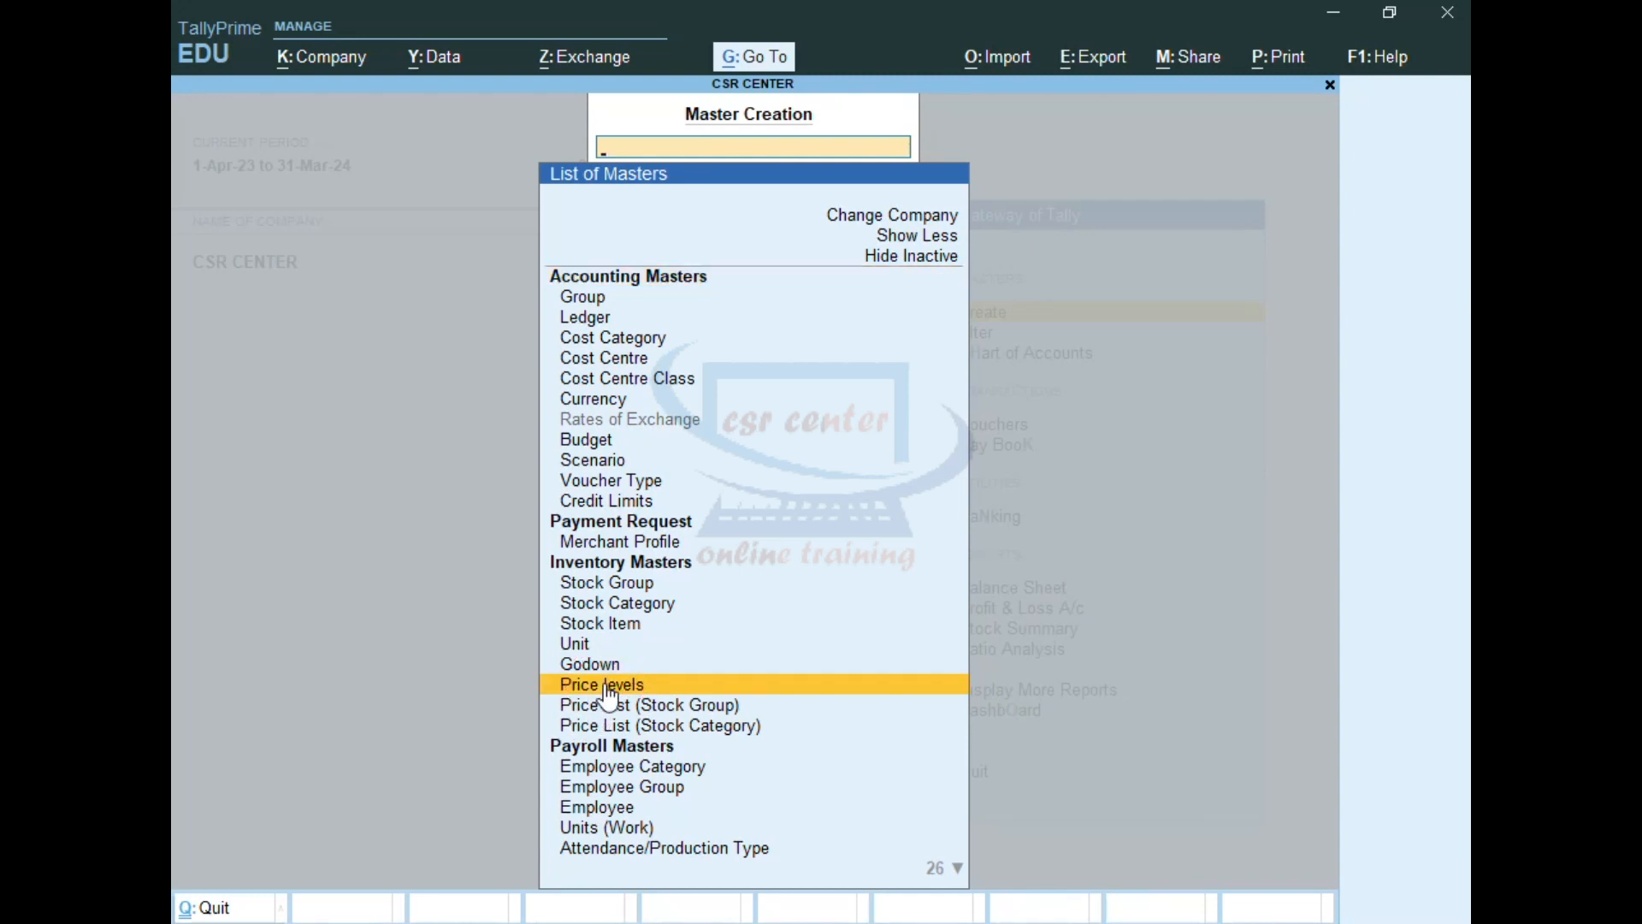
left_click(605, 688)
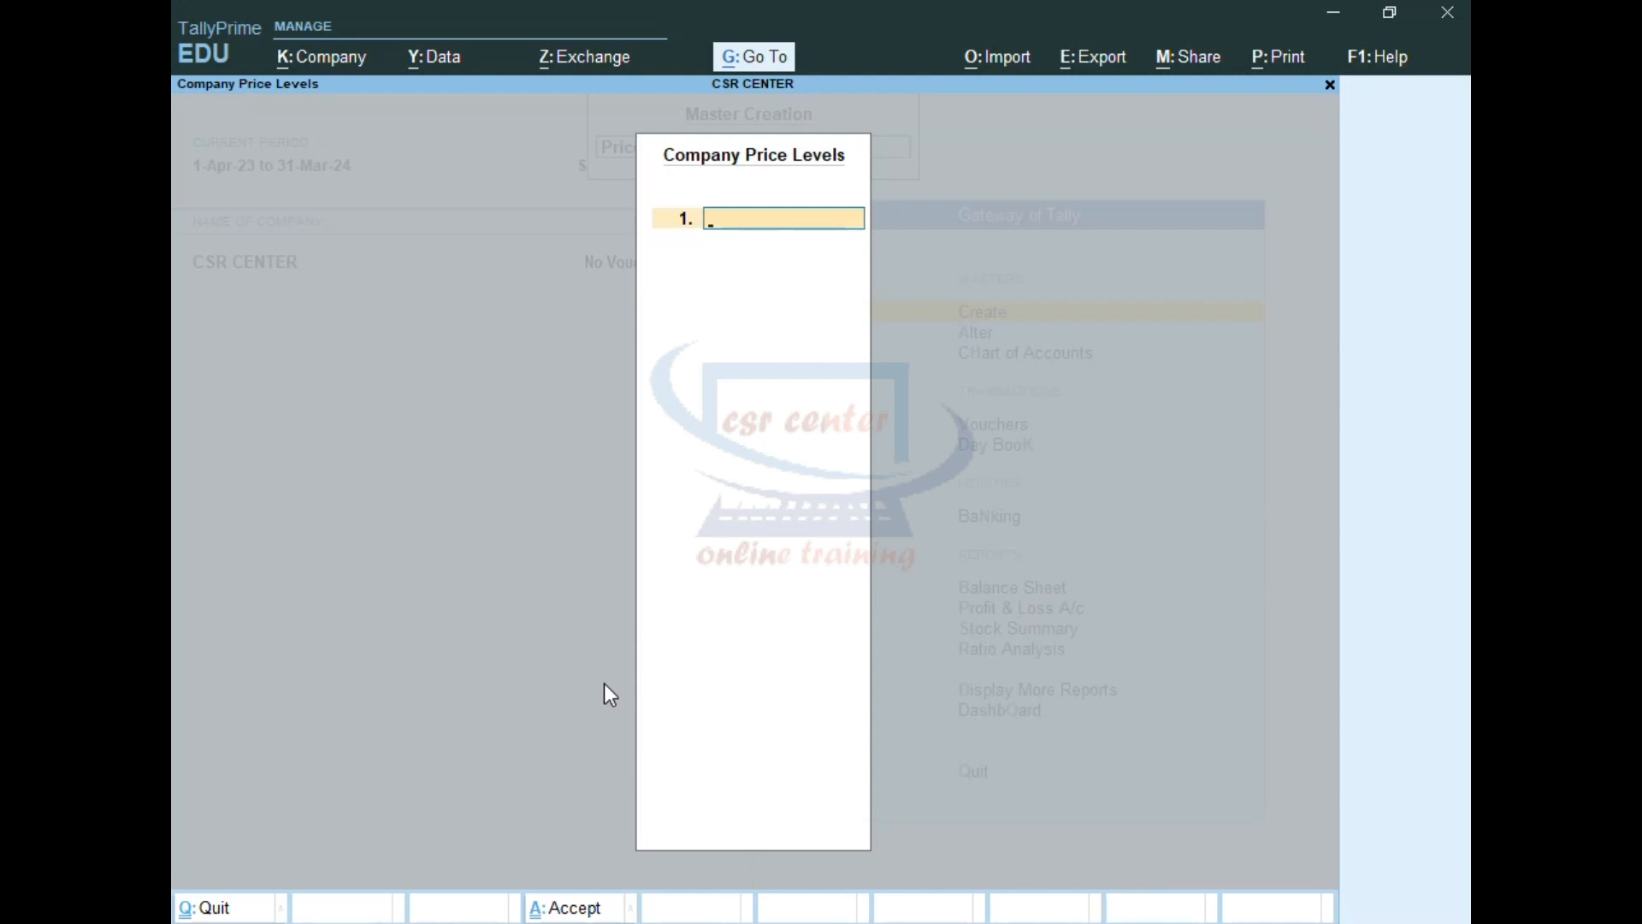
Create two company price levels named Reteiler and Customer, and save them
type("Reteiler")
key("Return")
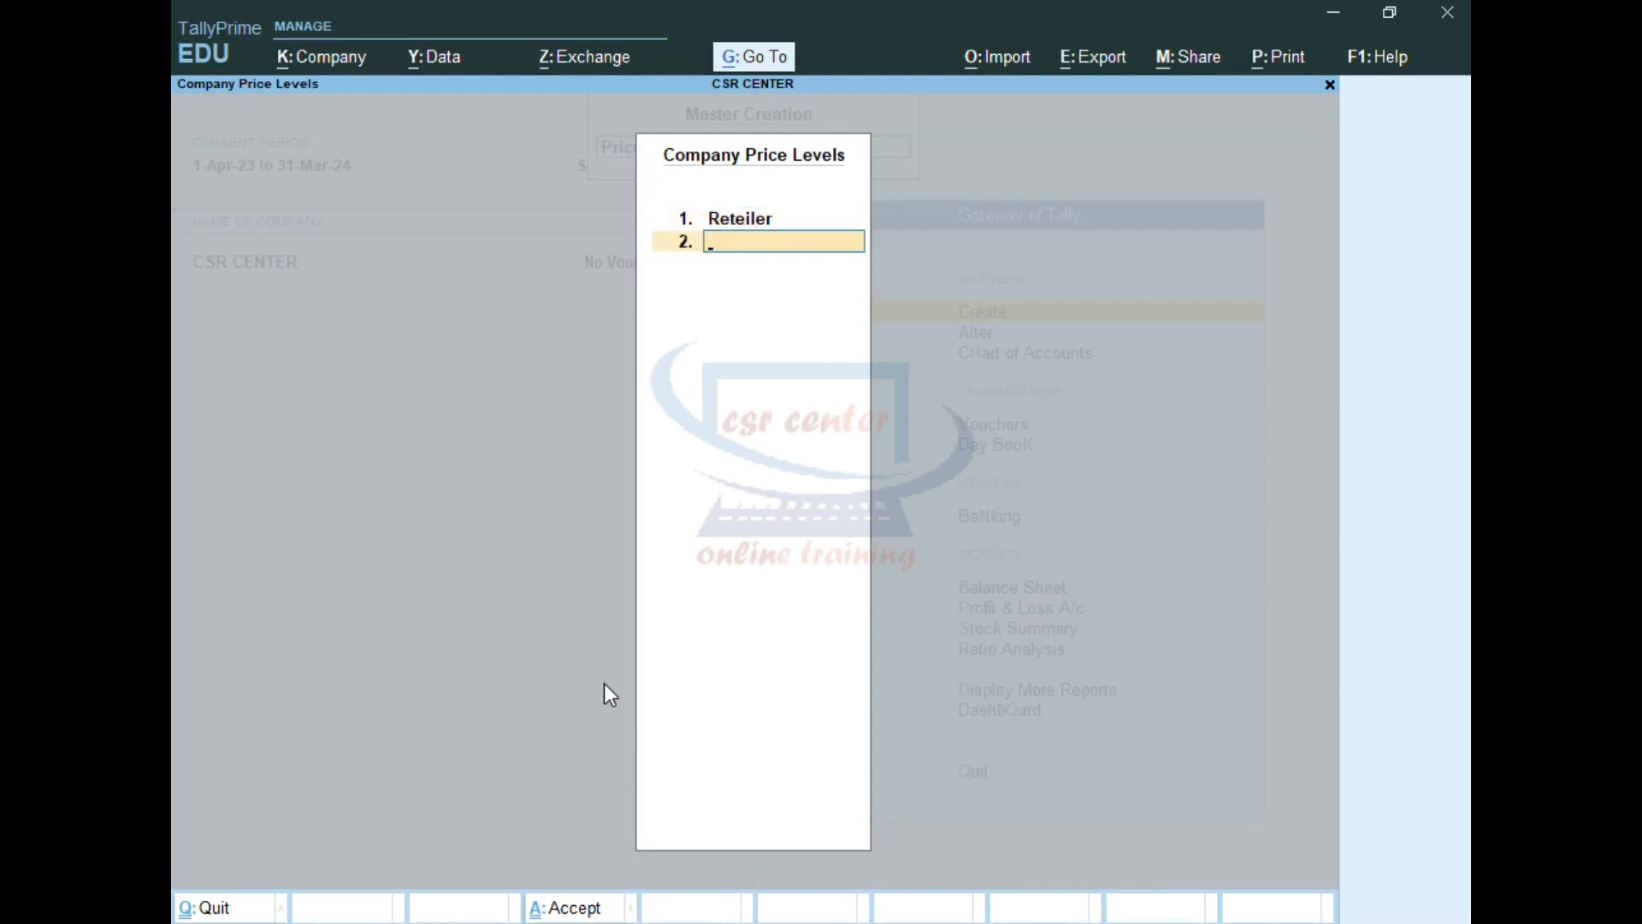
type("Customer")
key("Return")
key("Return")
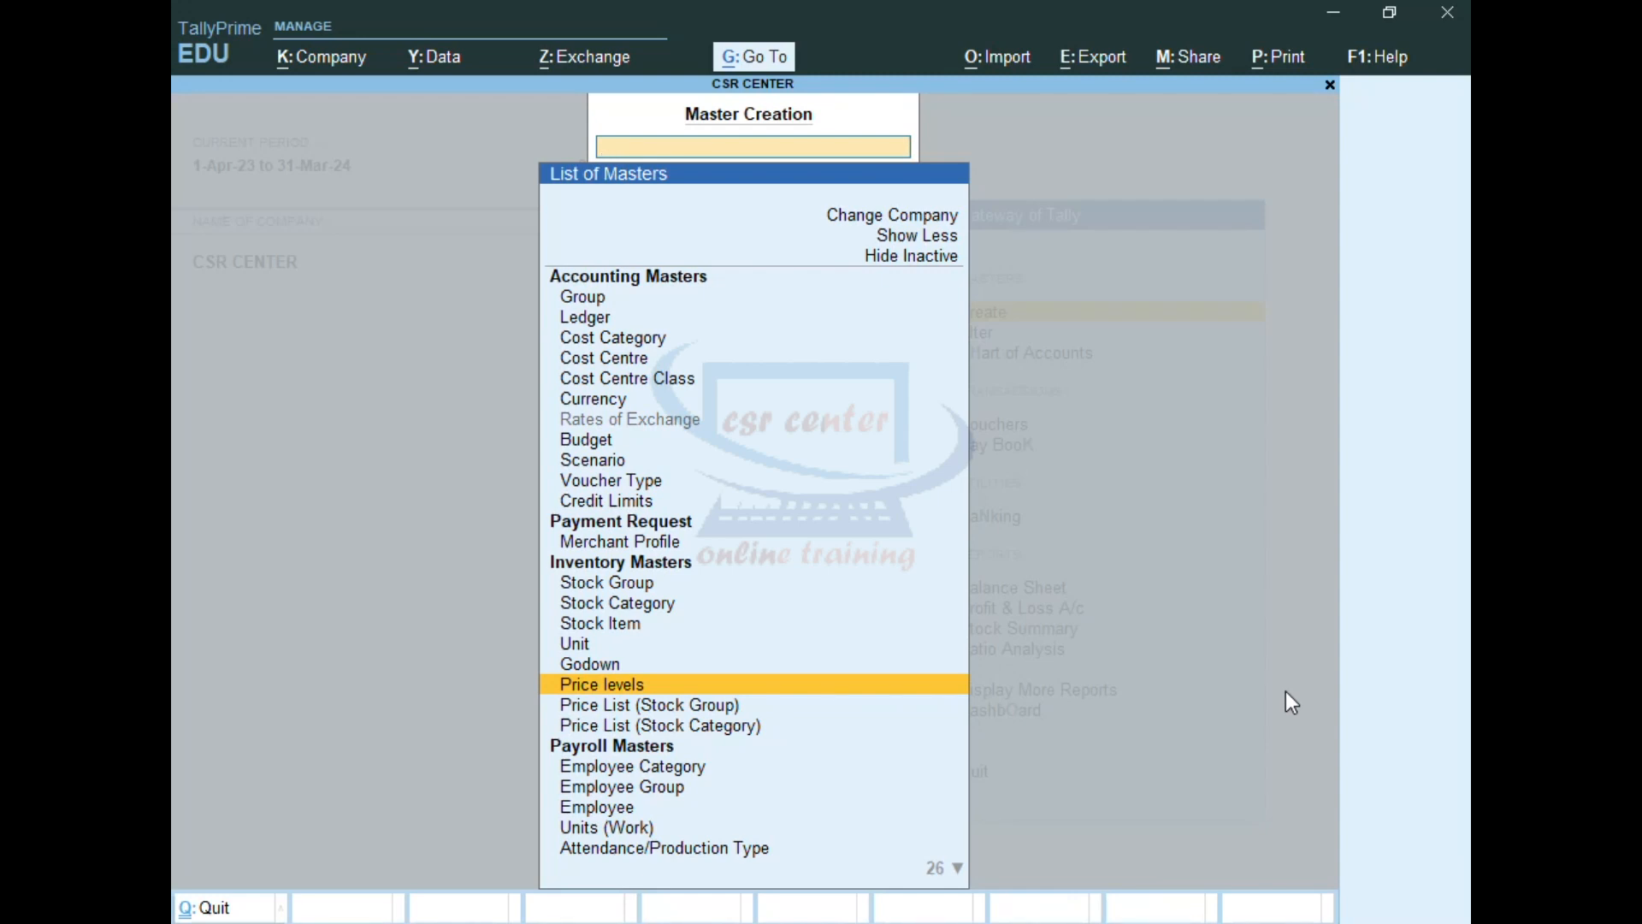
Start a stock group price list for All Items at the Reteiler price level, applicable from 1-Apr-23
left_click(720, 713)
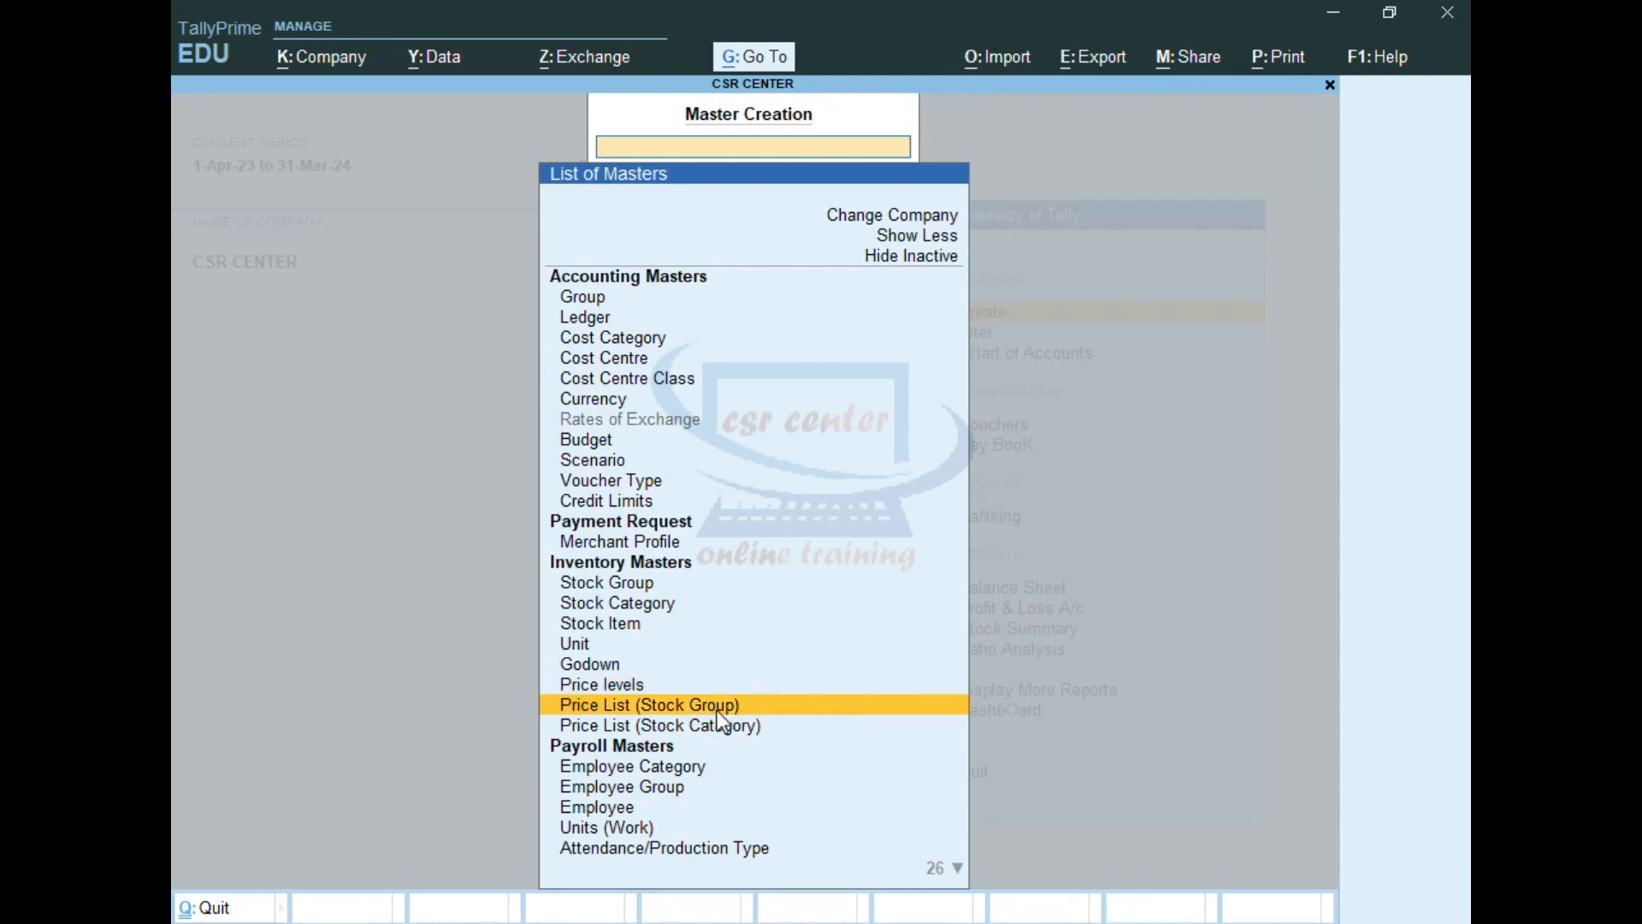
left_click(716, 711)
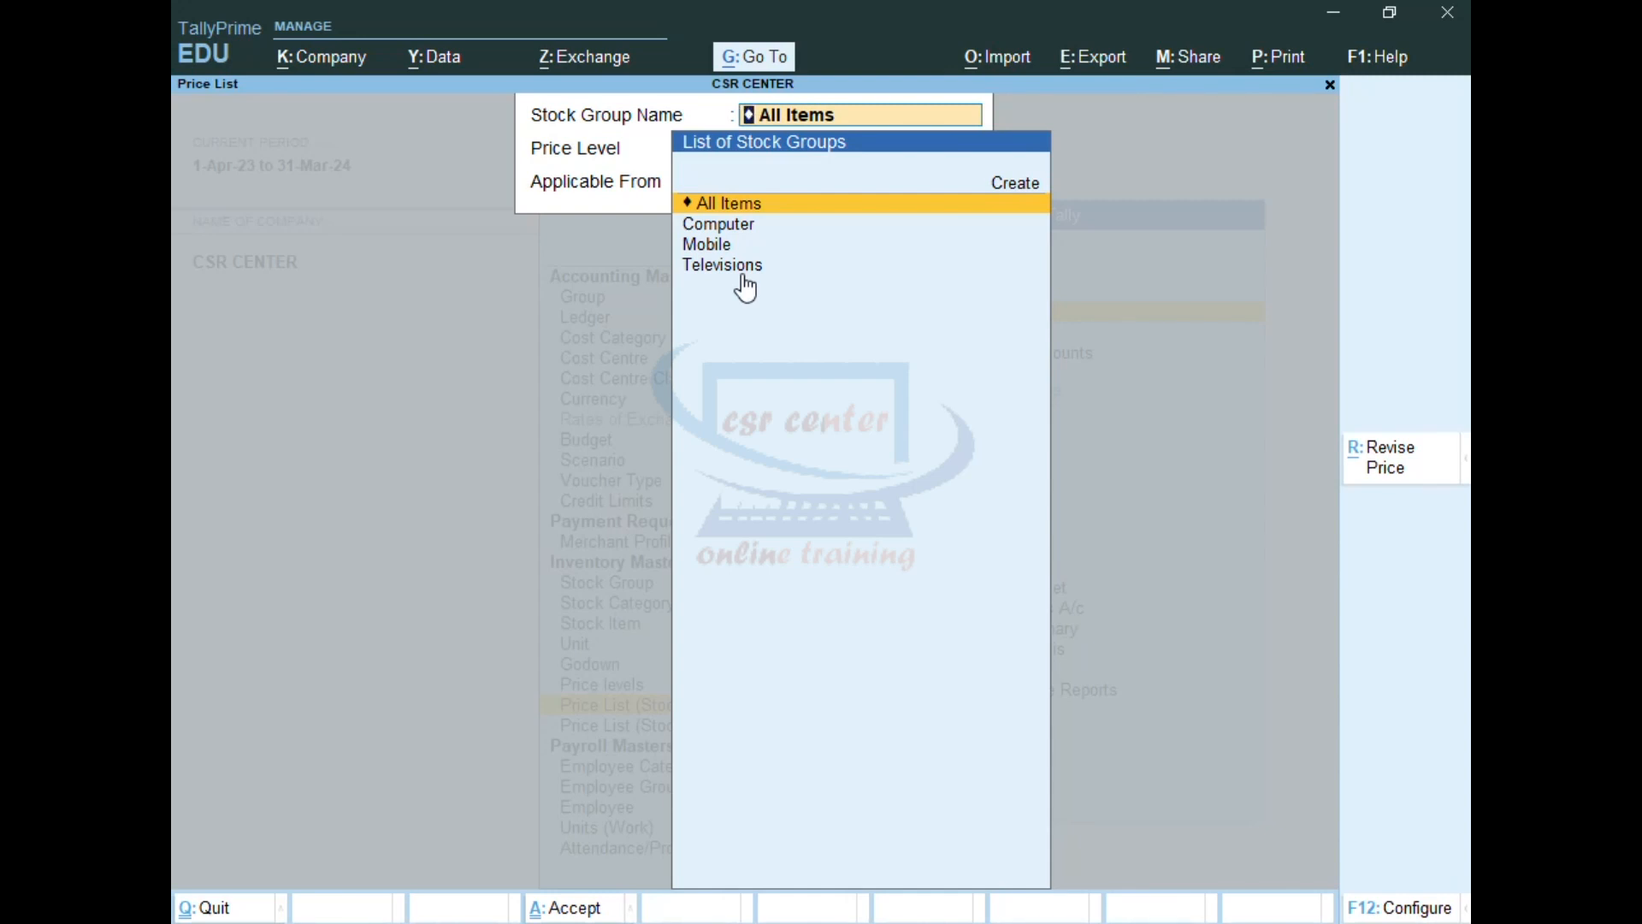
left_click(763, 211)
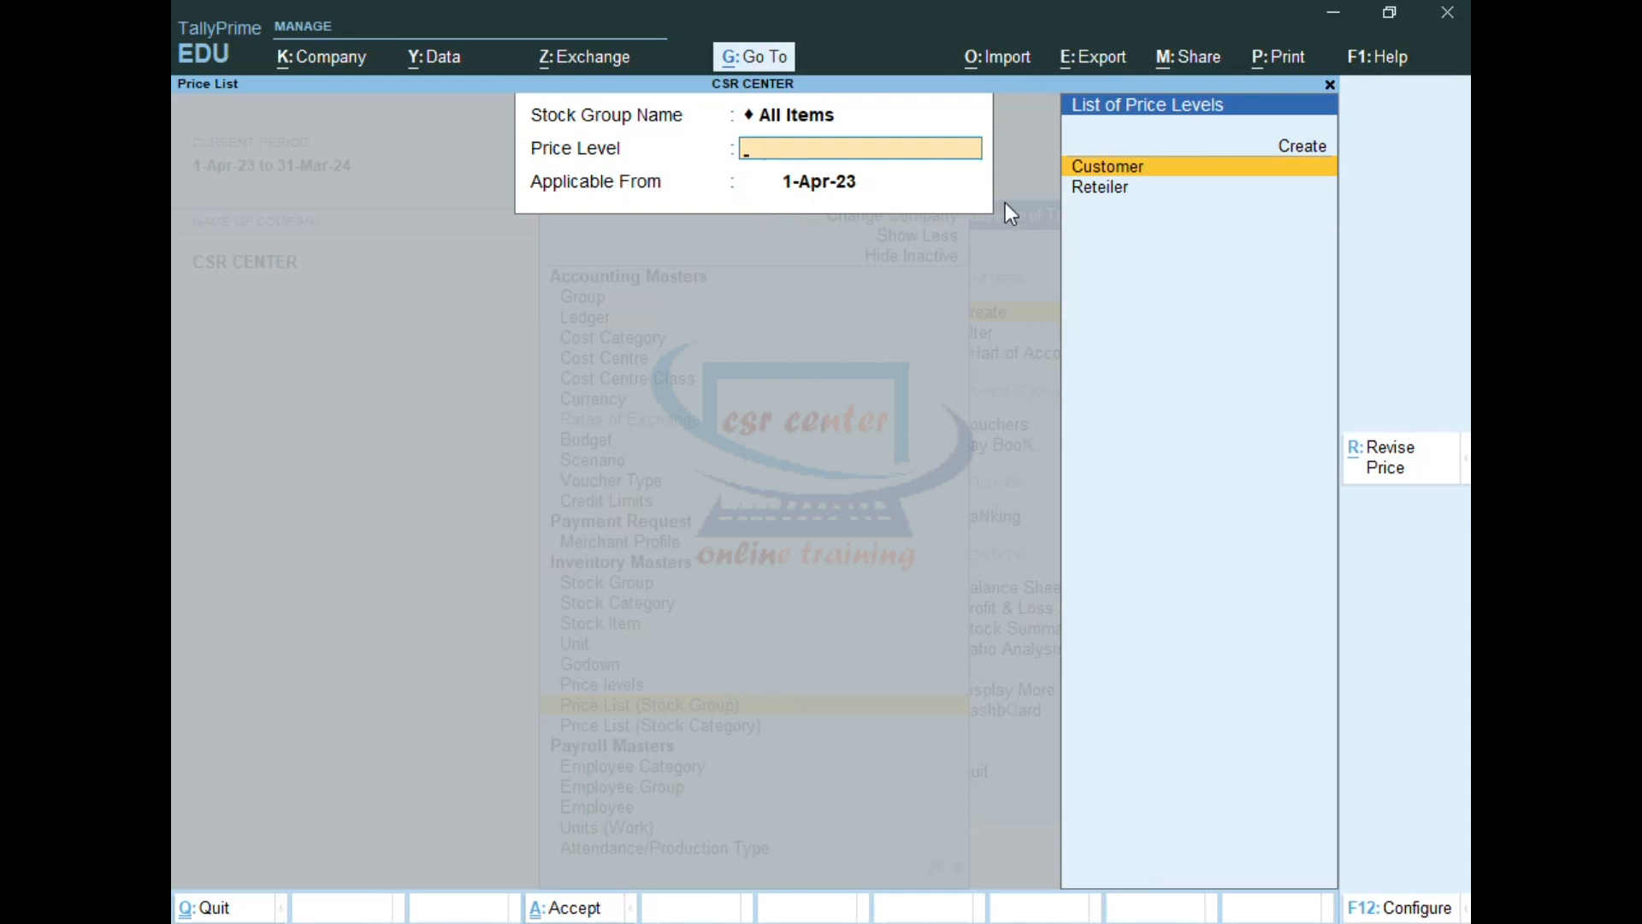
left_click(1105, 188)
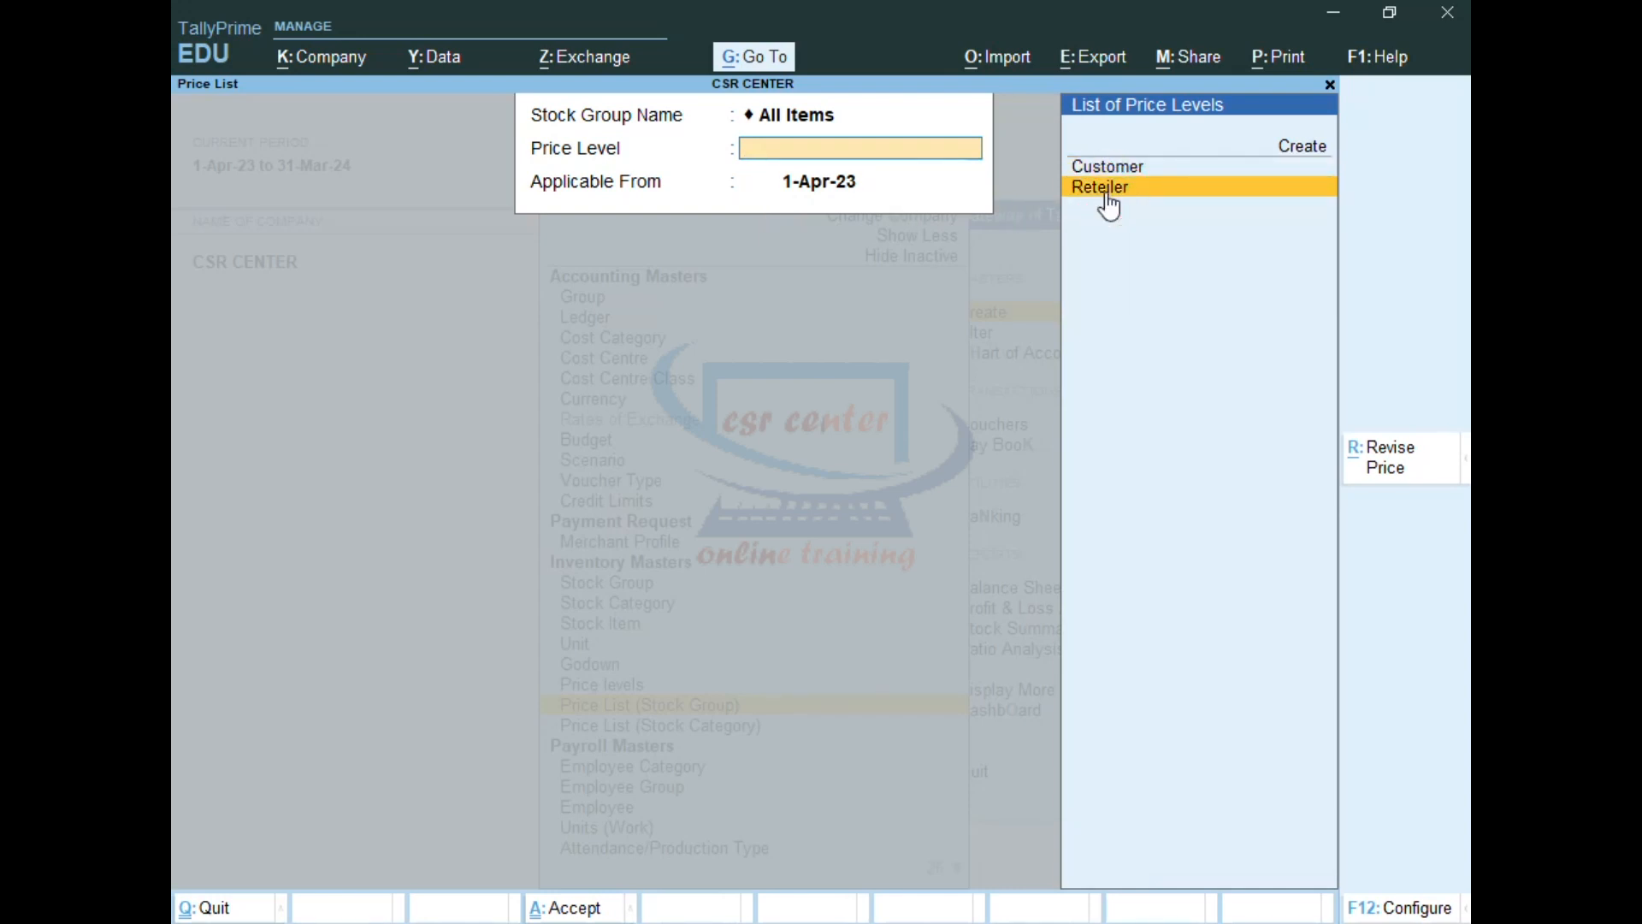
left_click(1105, 189)
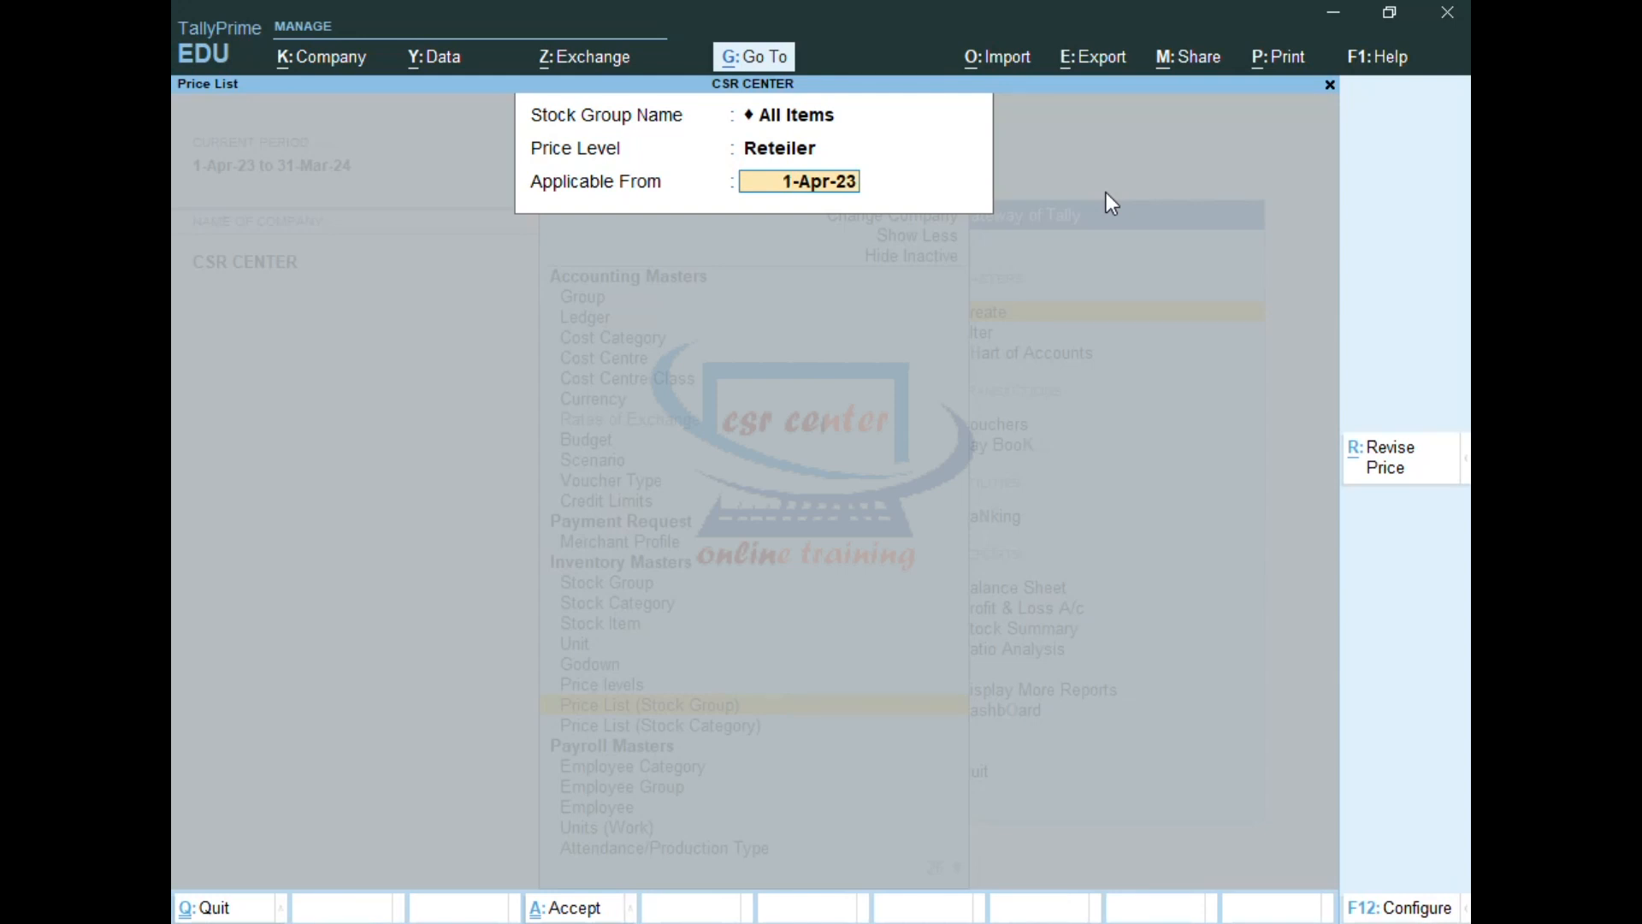
key("Return")
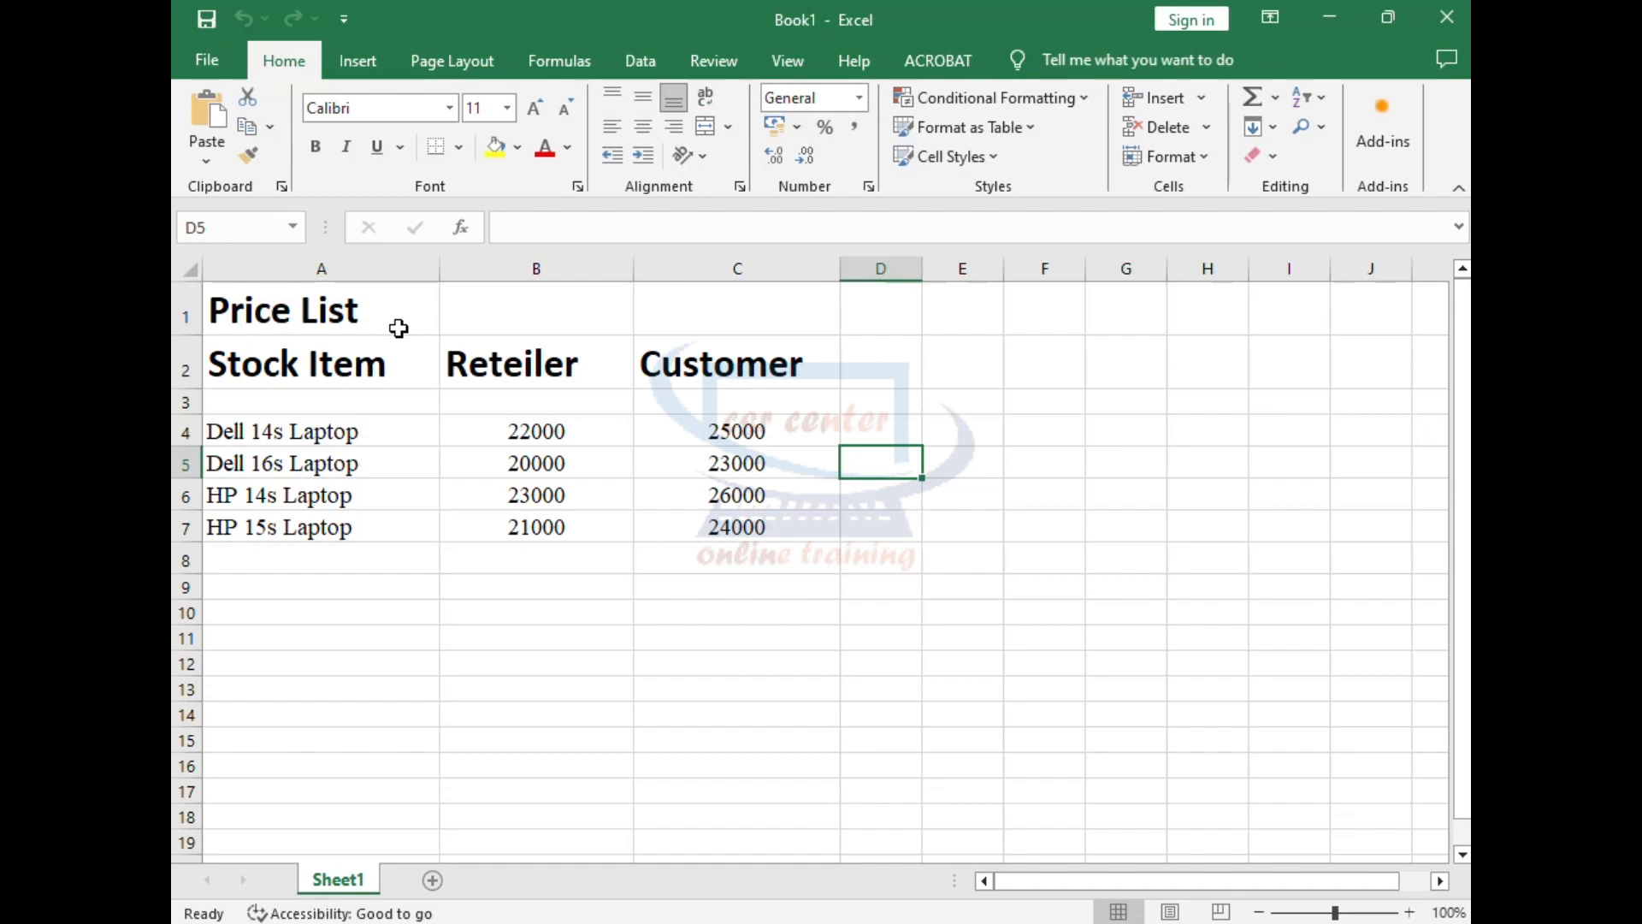
Review the laptop stock items and their Reteiler and Customer prices in the Excel price list, and return to TallyPrime
left_click(408, 364)
left_click_drag(396, 435, 385, 552)
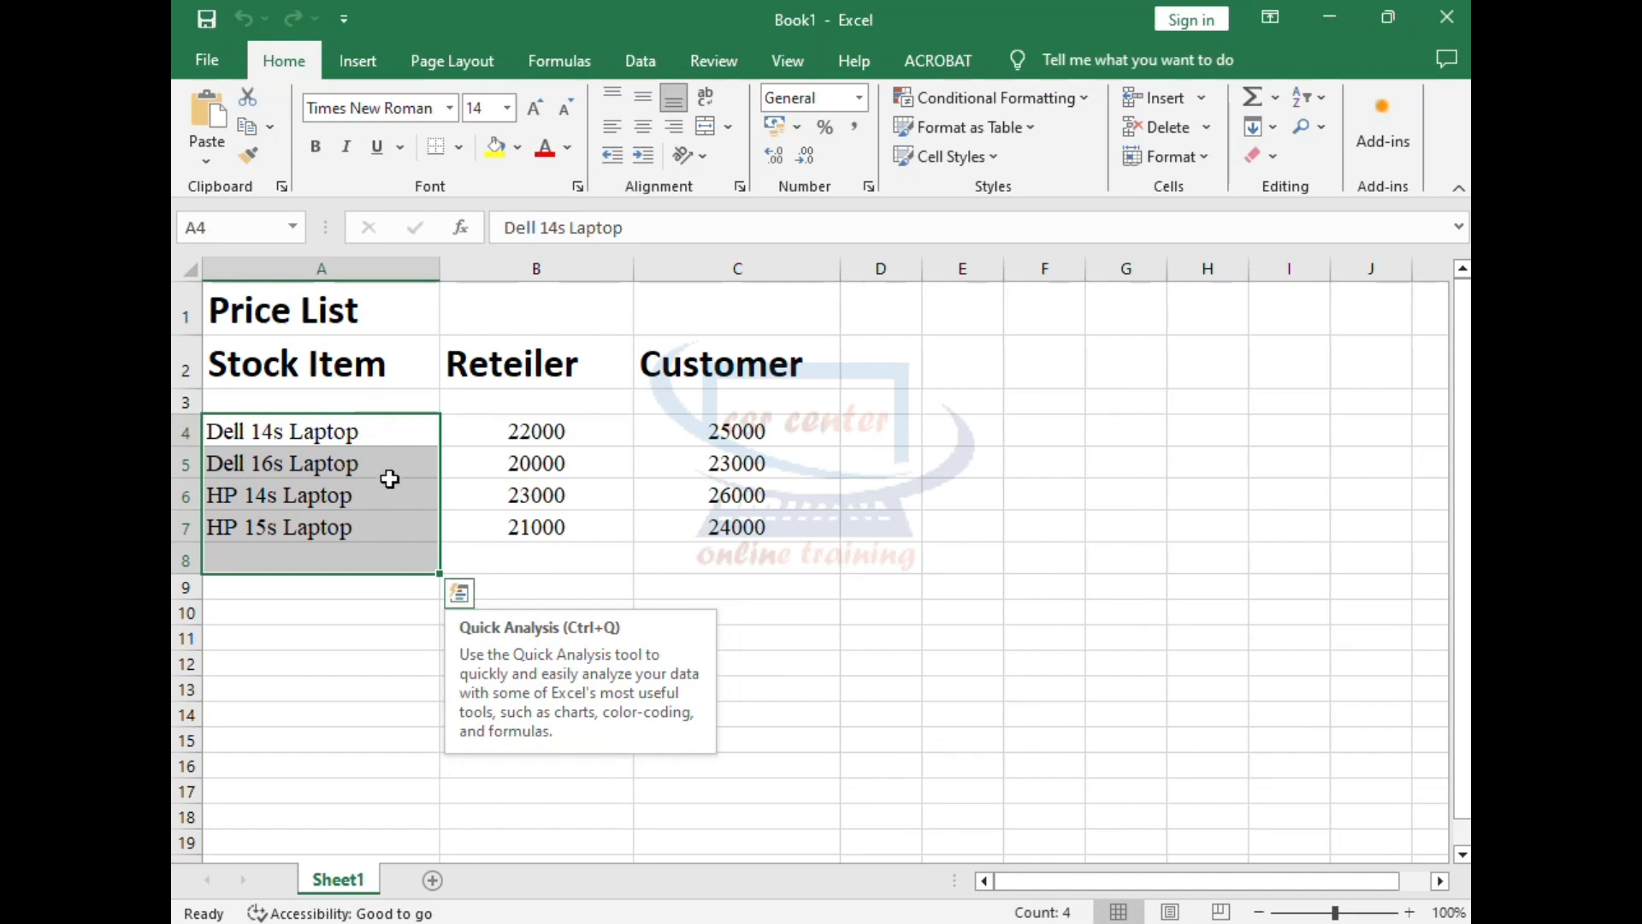
left_click(389, 470)
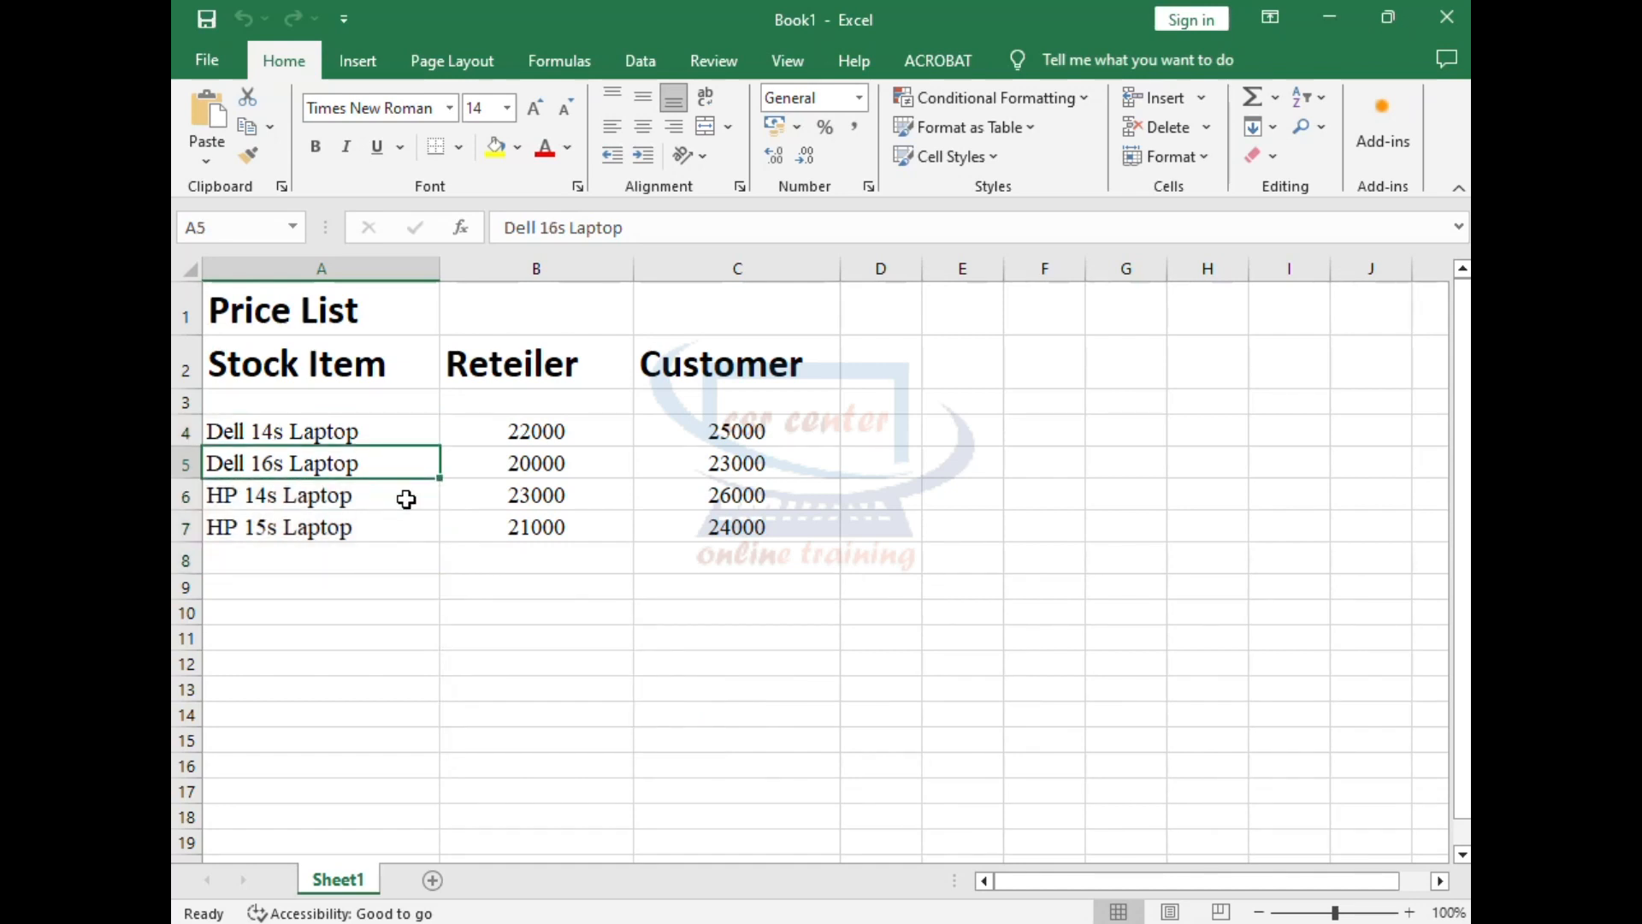
left_click(405, 501)
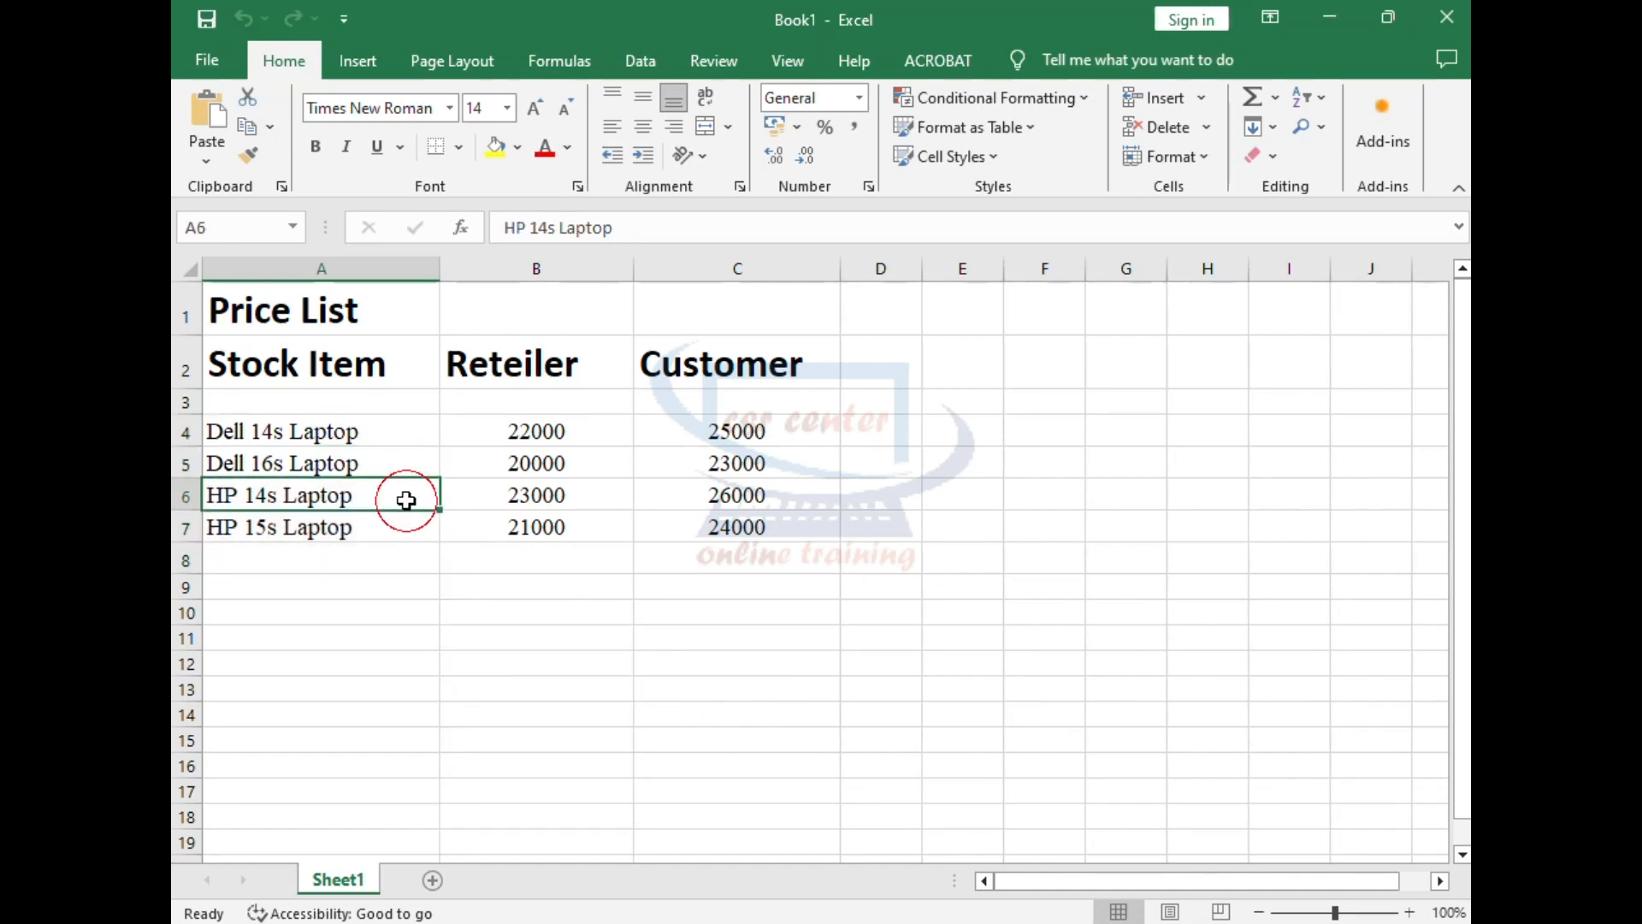
left_click(403, 521)
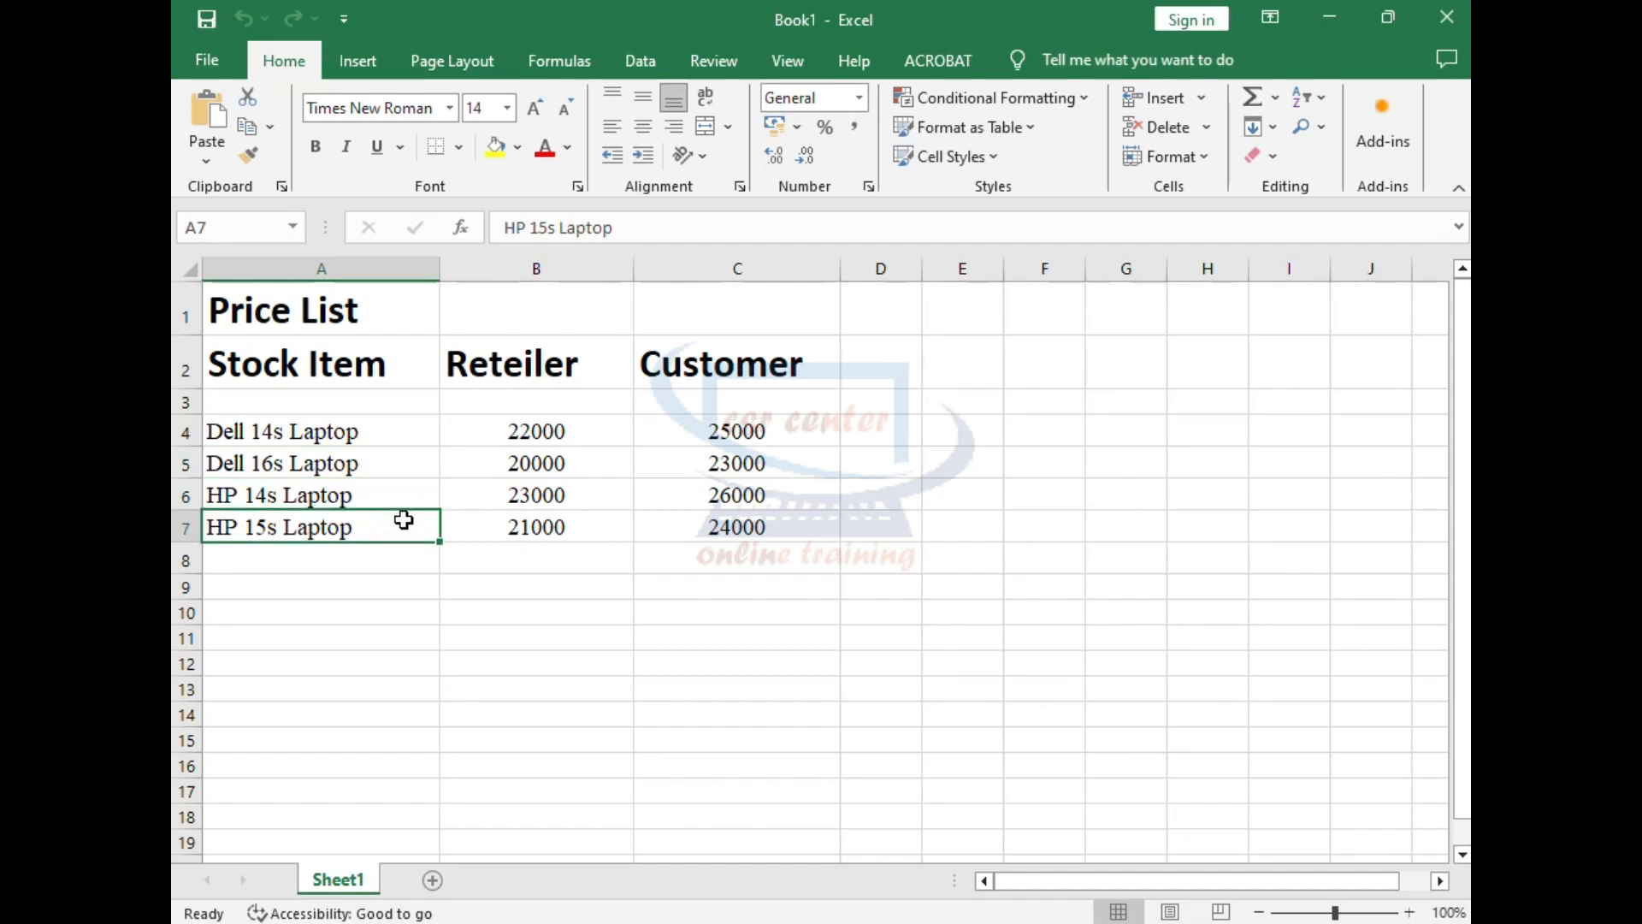
left_click(550, 433)
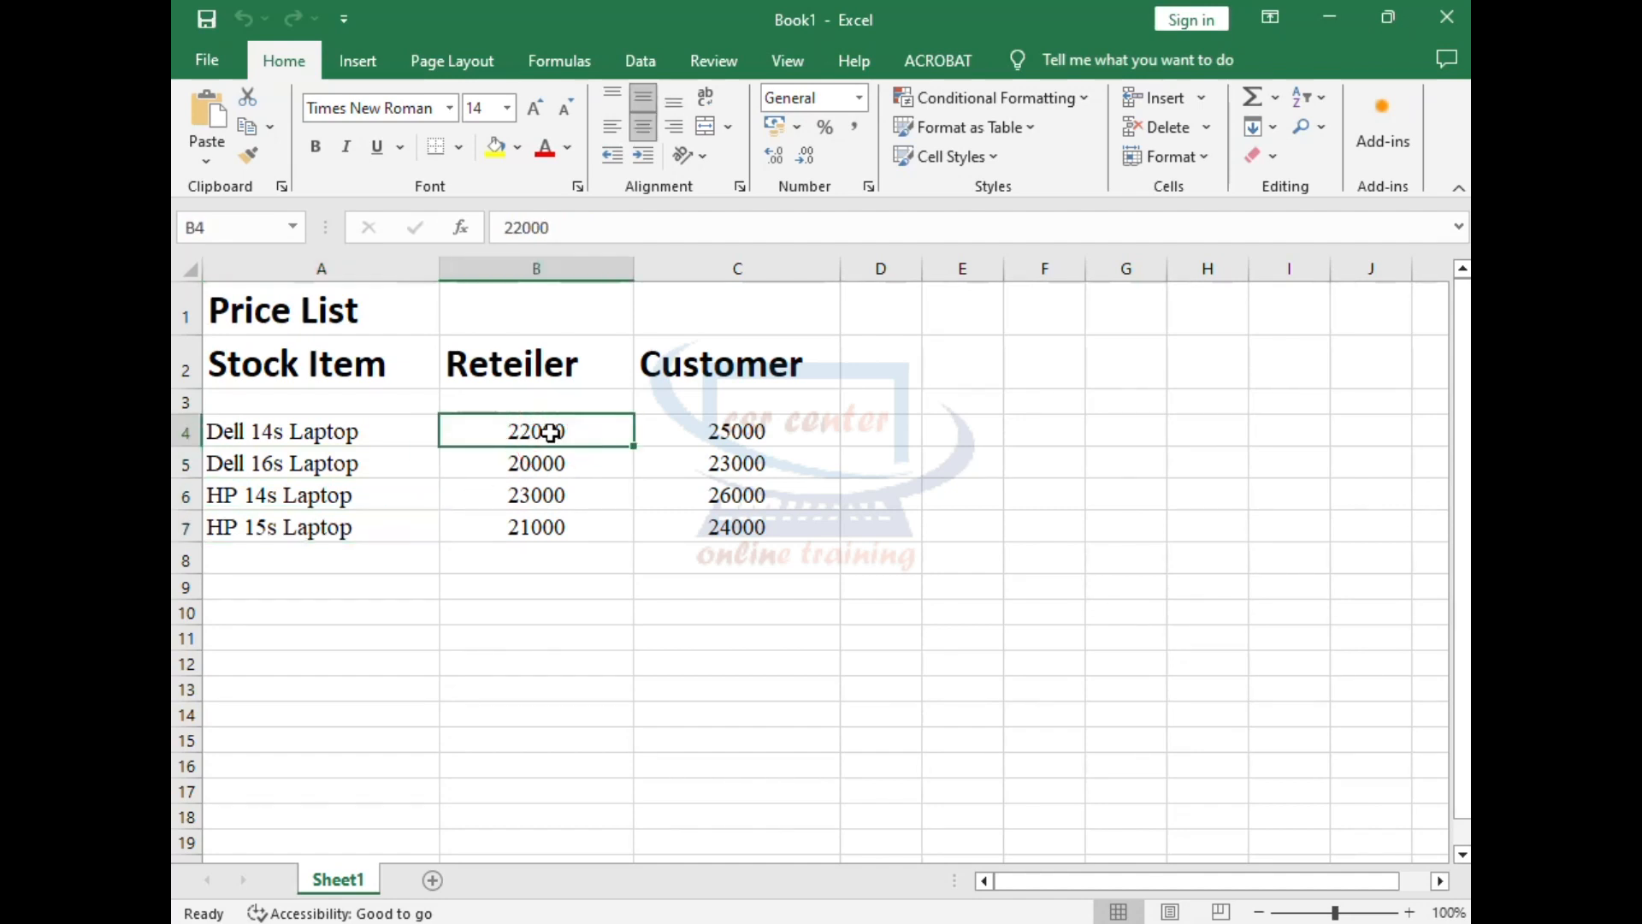
left_click(715, 430)
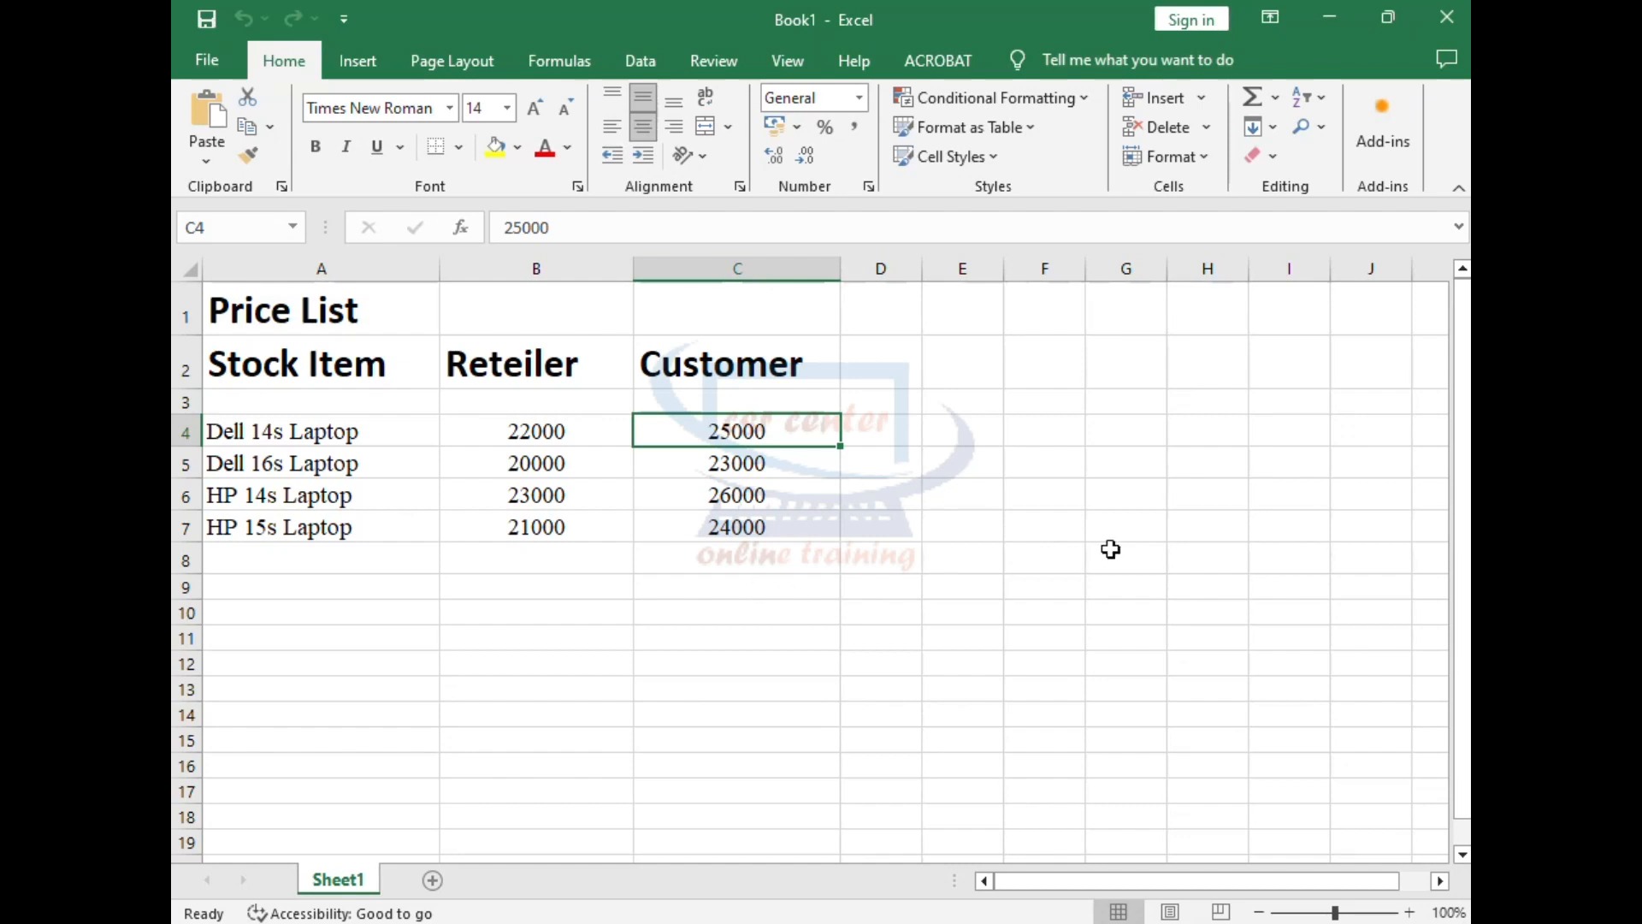
left_click(1368, 919)
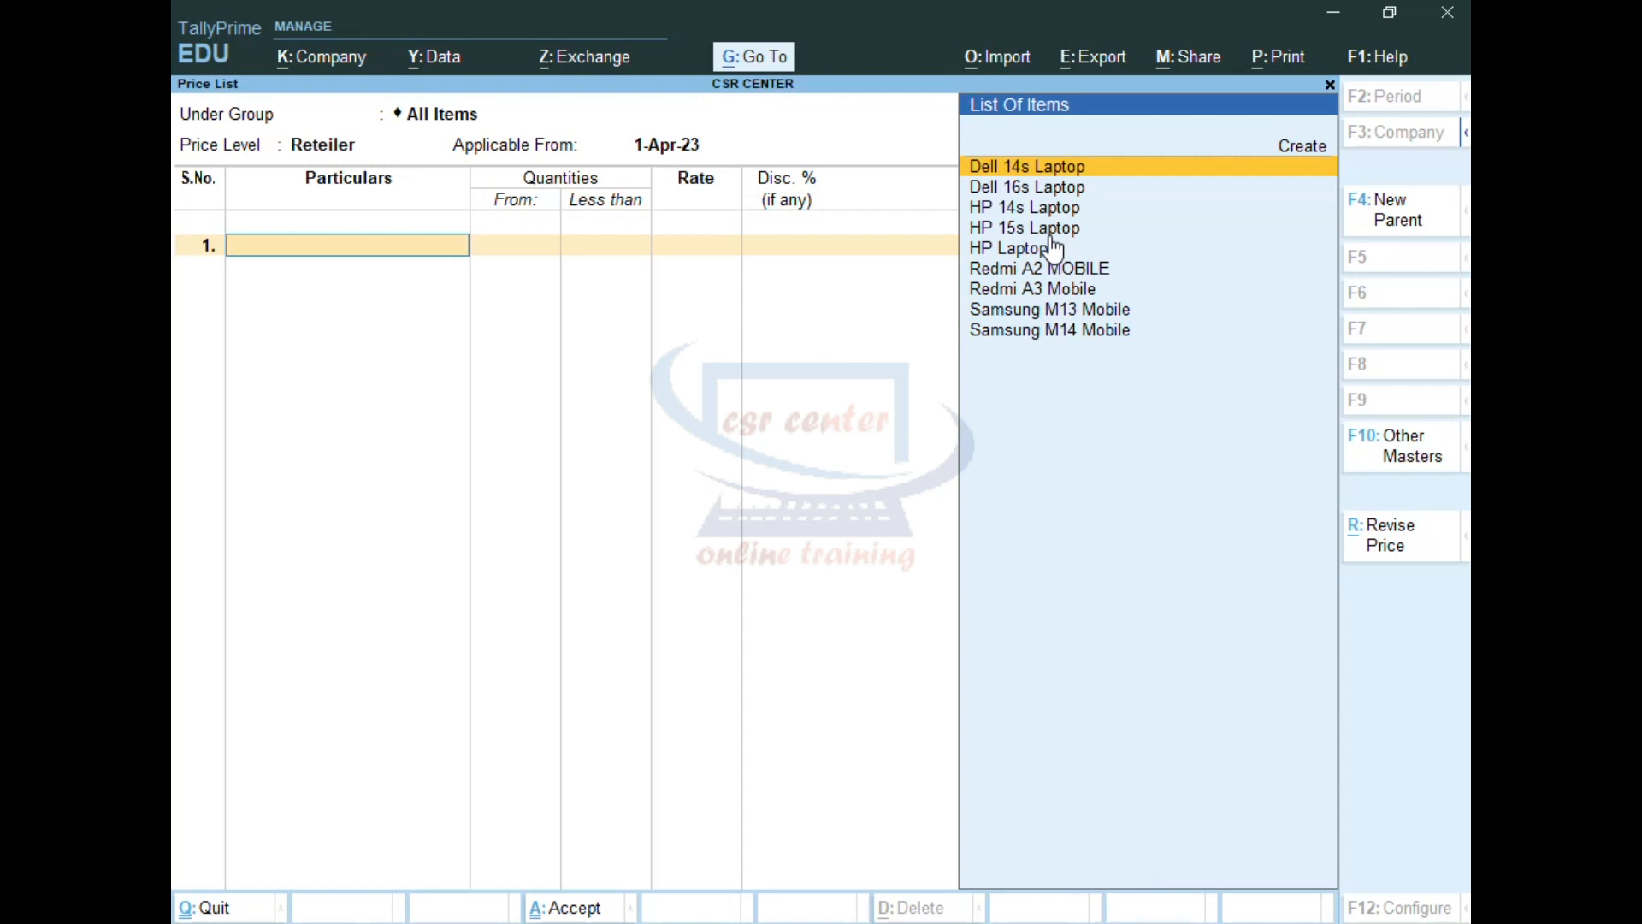
Add Dell 14s Laptop to the price list with a rate of 22000 for quantities less than 10 and no discount
key("Return")
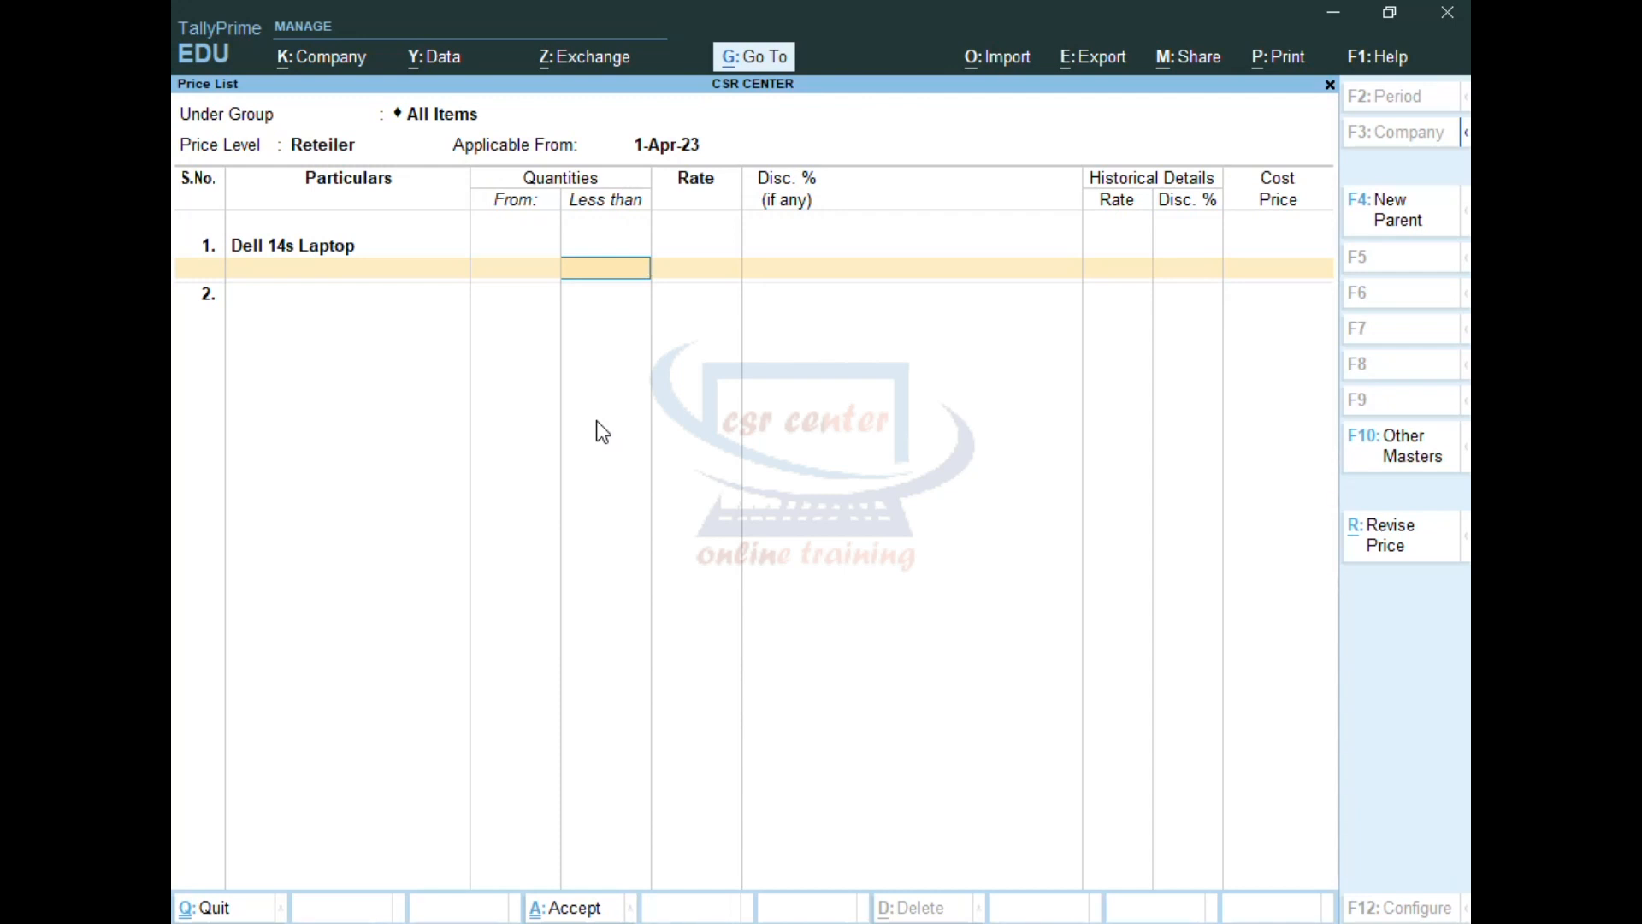
type("10")
key("Return")
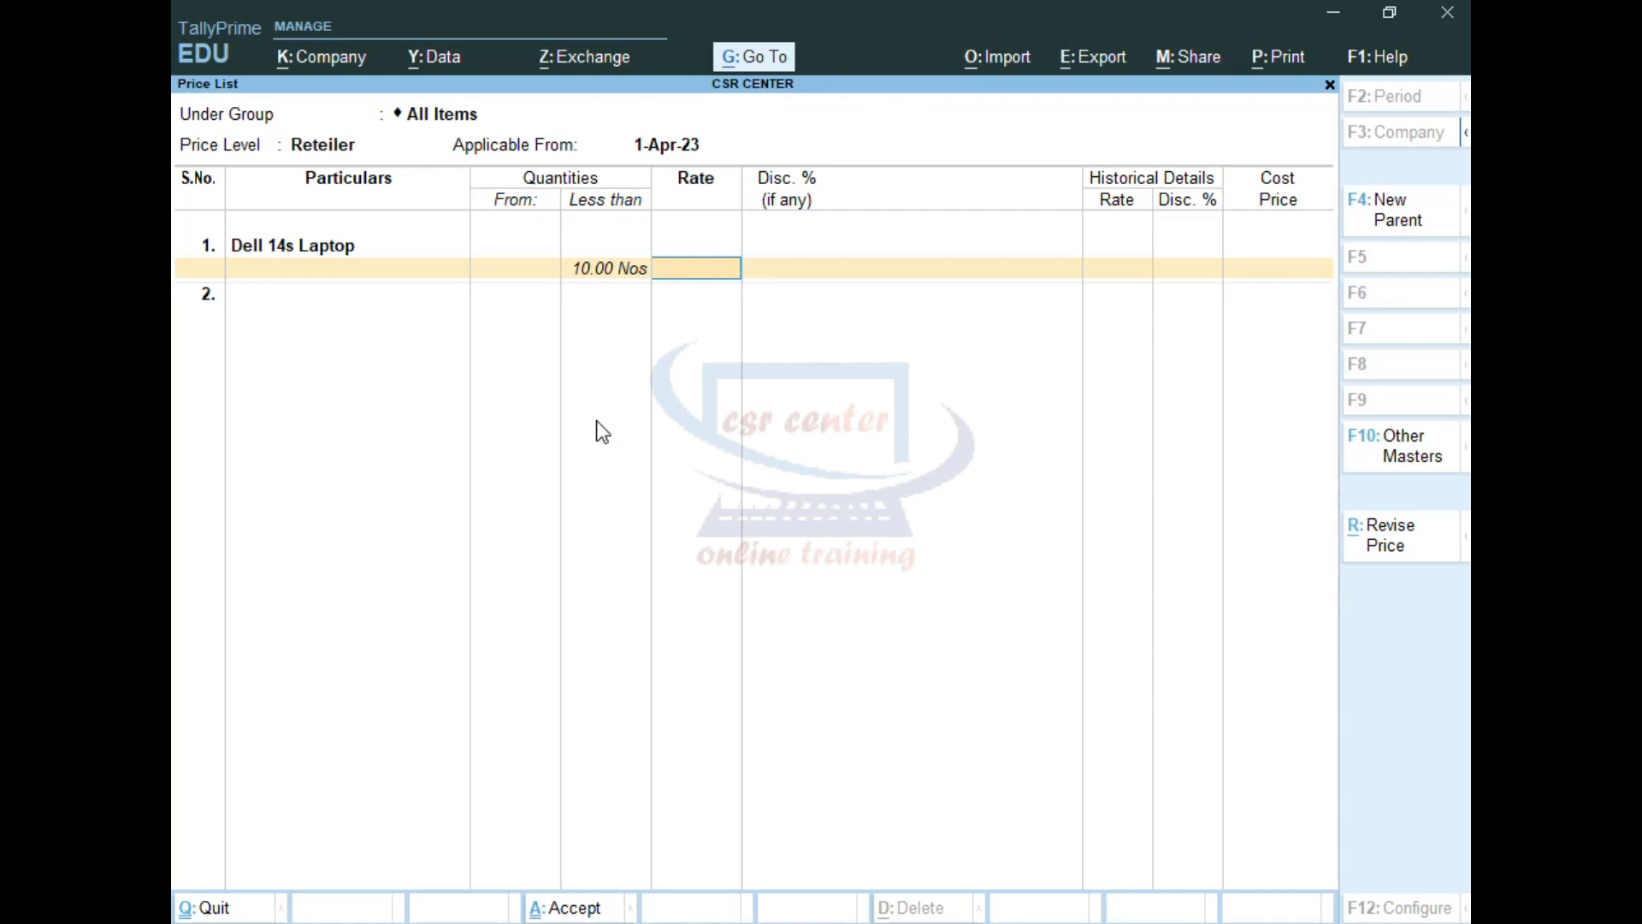
type("22000")
key("Return")
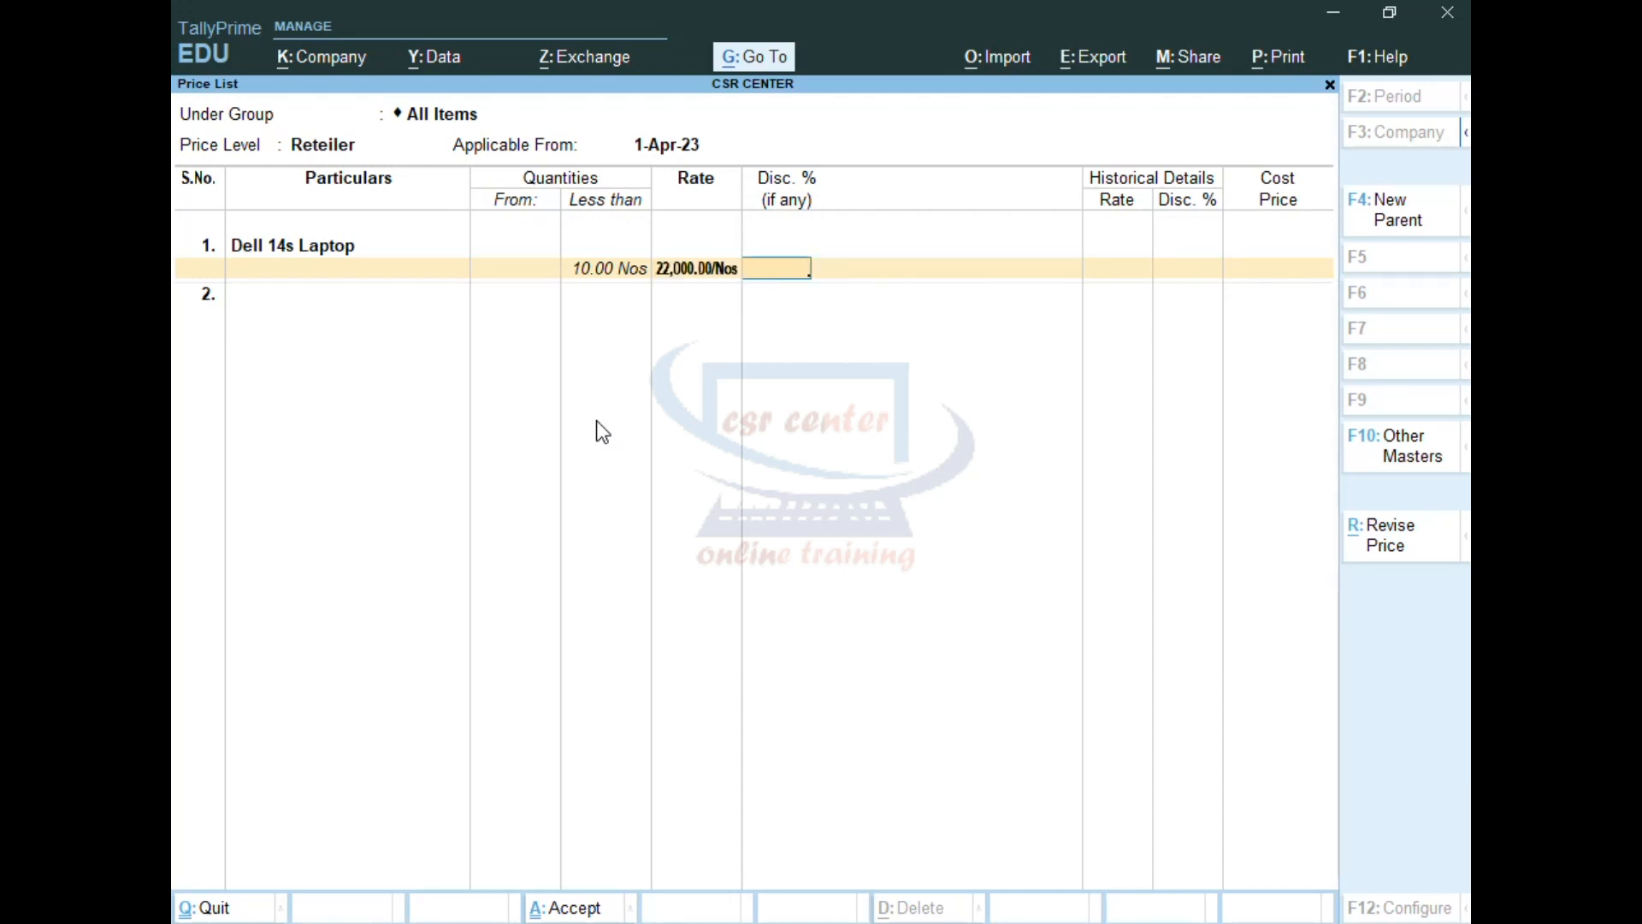
key("Return")
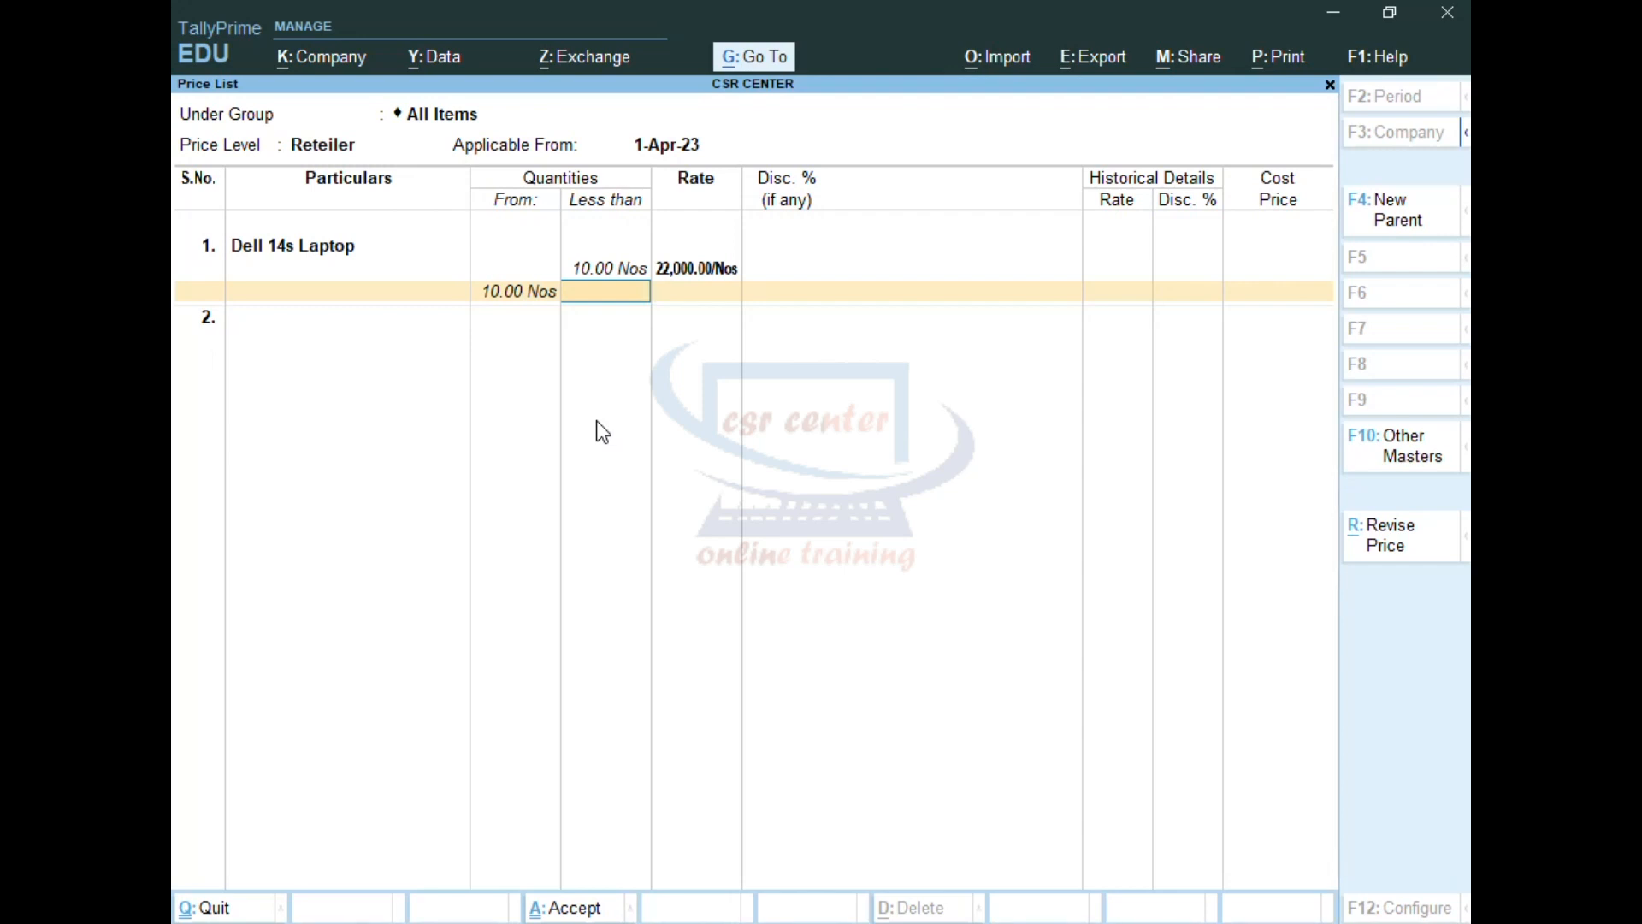
Add a Dell 14s Laptop slab from 10 to less than 15 Nos at rate 22000 with a 2% discount
type("15")
key("Return")
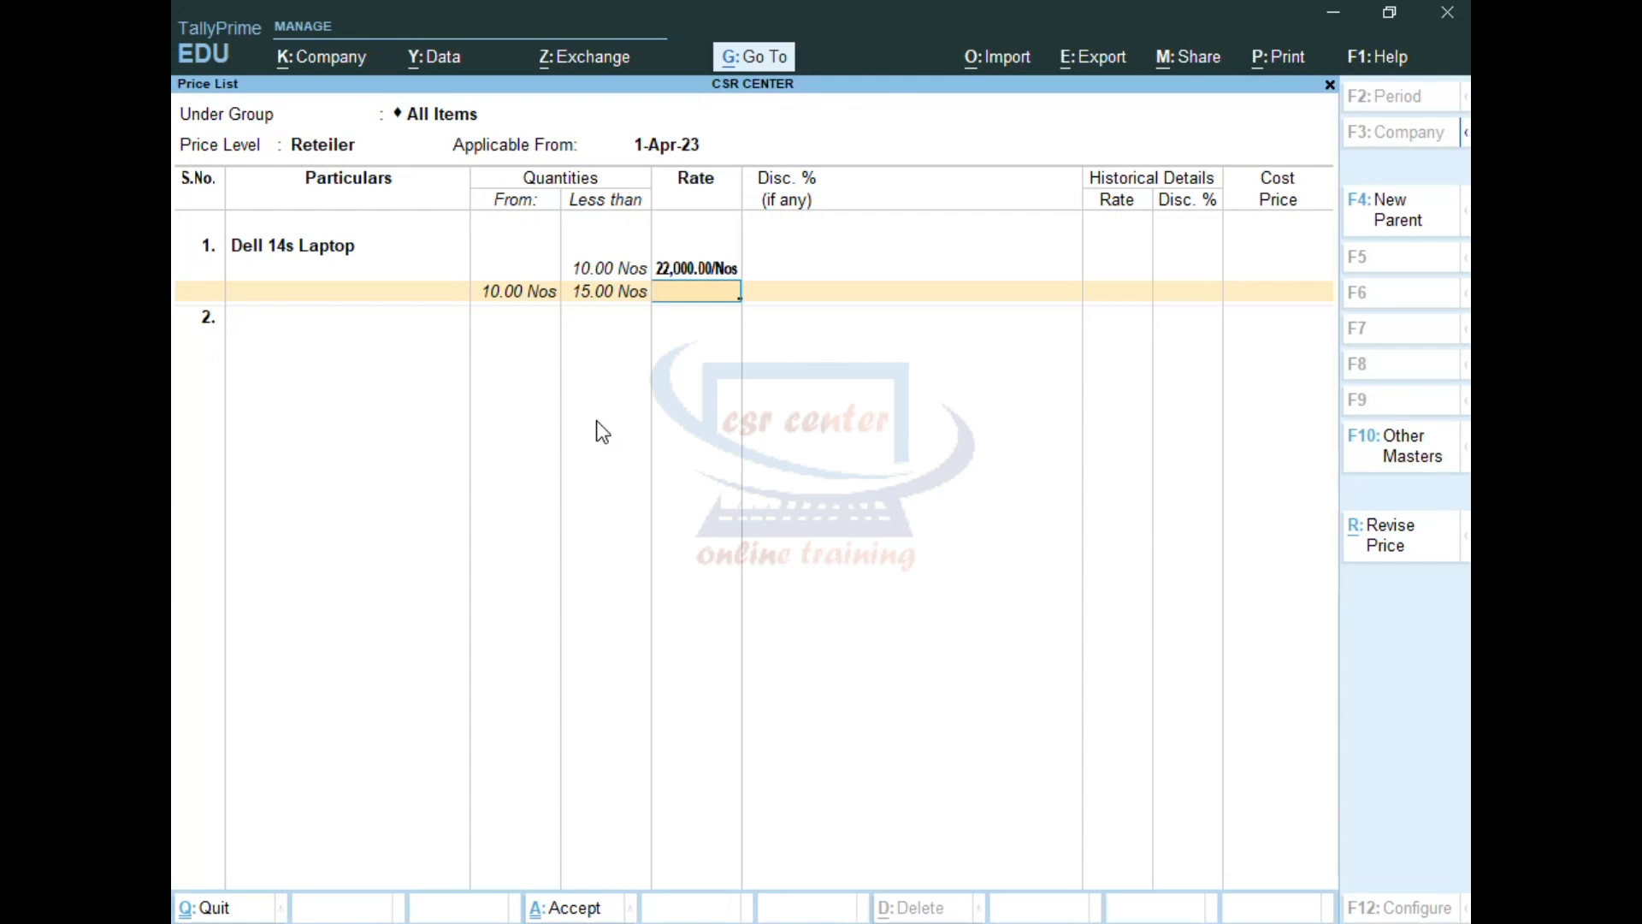
type("22000")
key("Return")
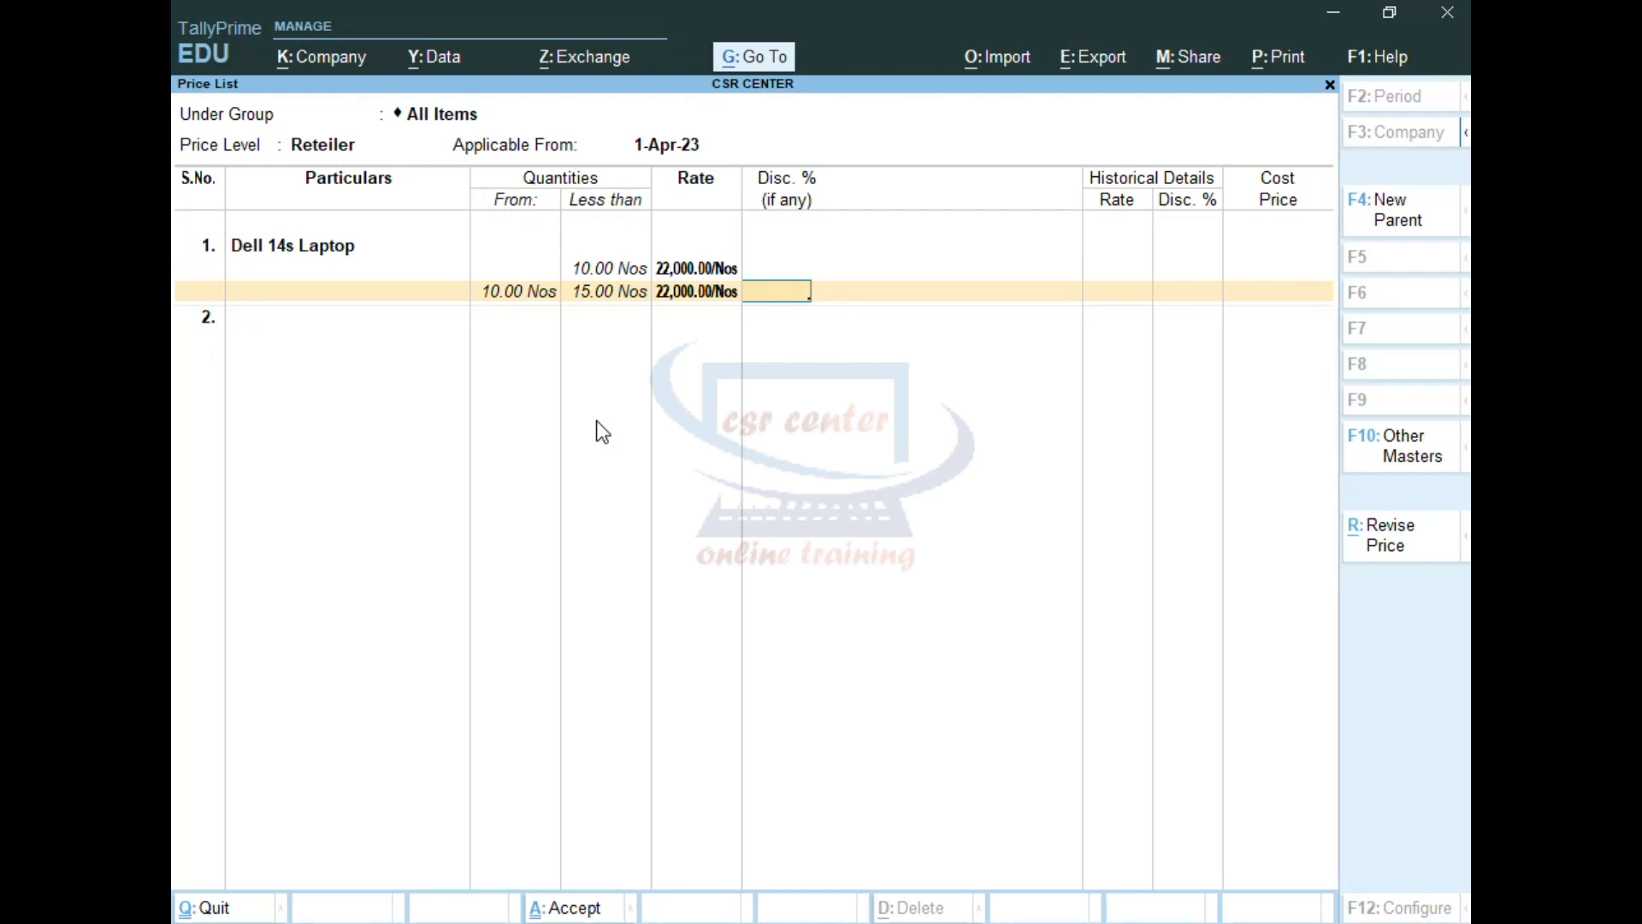
type("2")
key("Return")
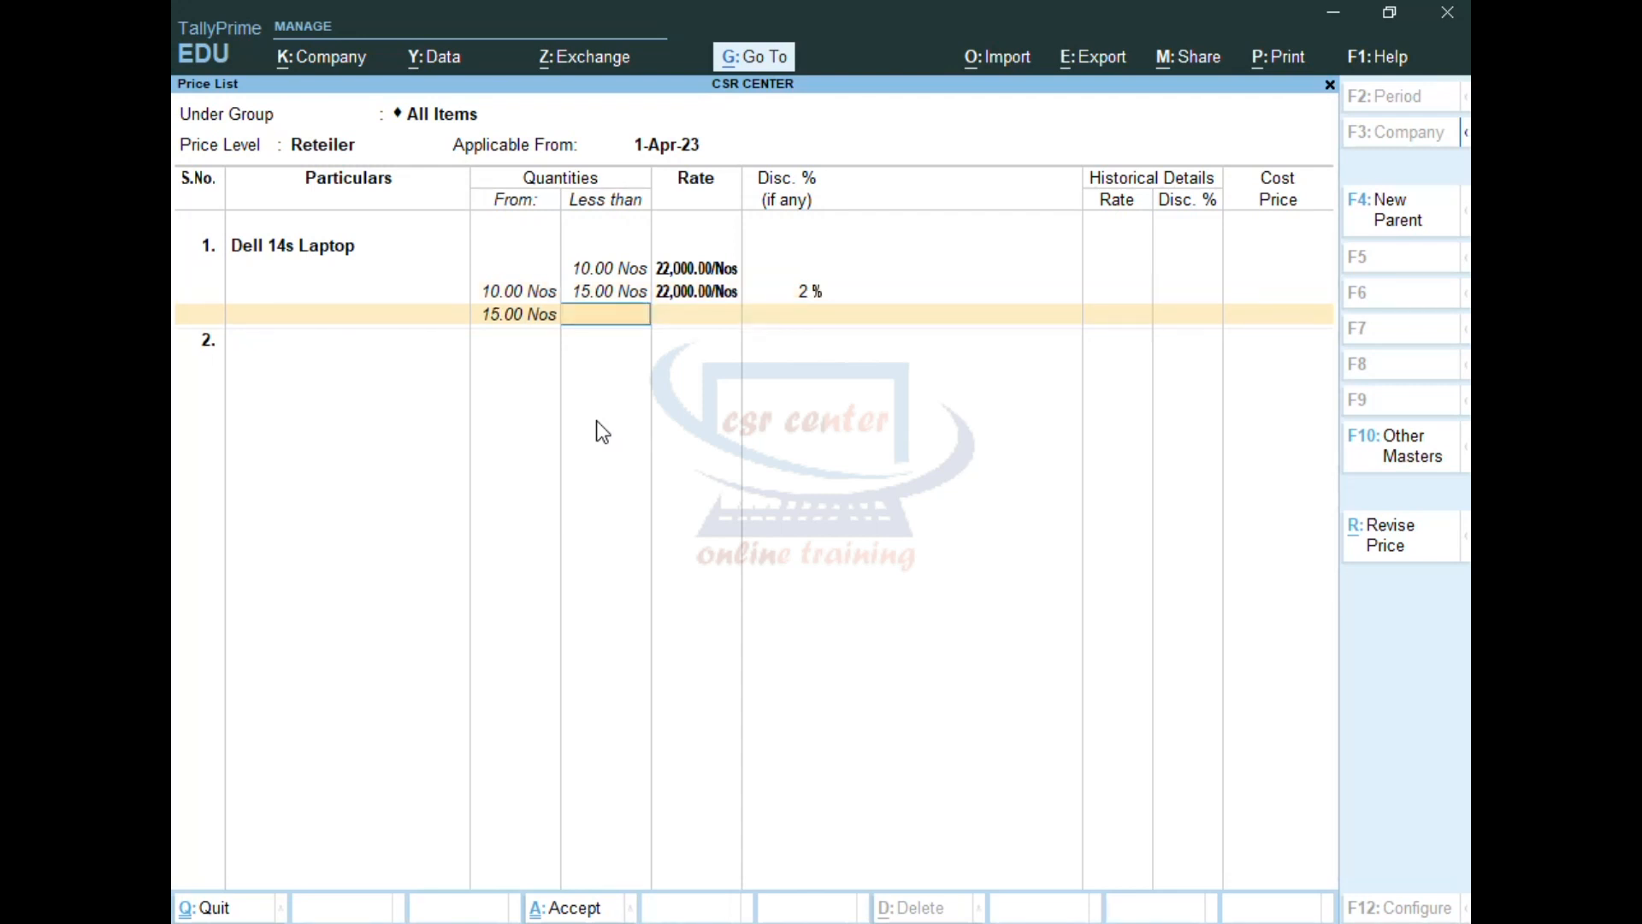
Add a Dell 14s Laptop slab from 15 to less than 25 Nos at rate 22000 with a 5% discount, and finish the item
type("25")
key("Return")
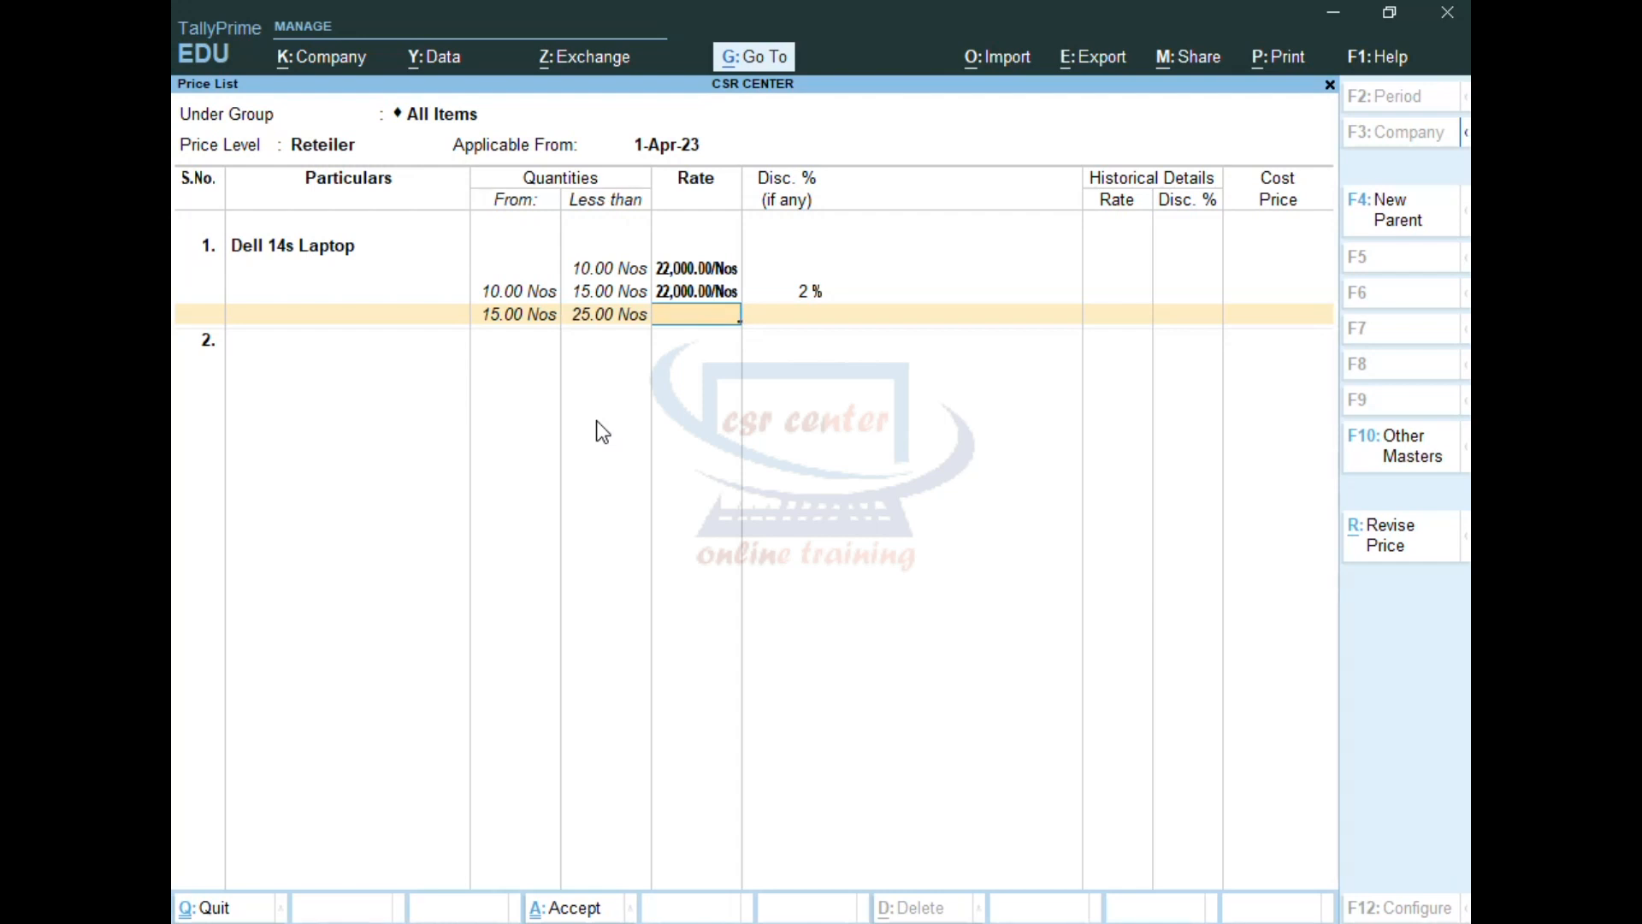
type("22000")
key("Return")
type("5")
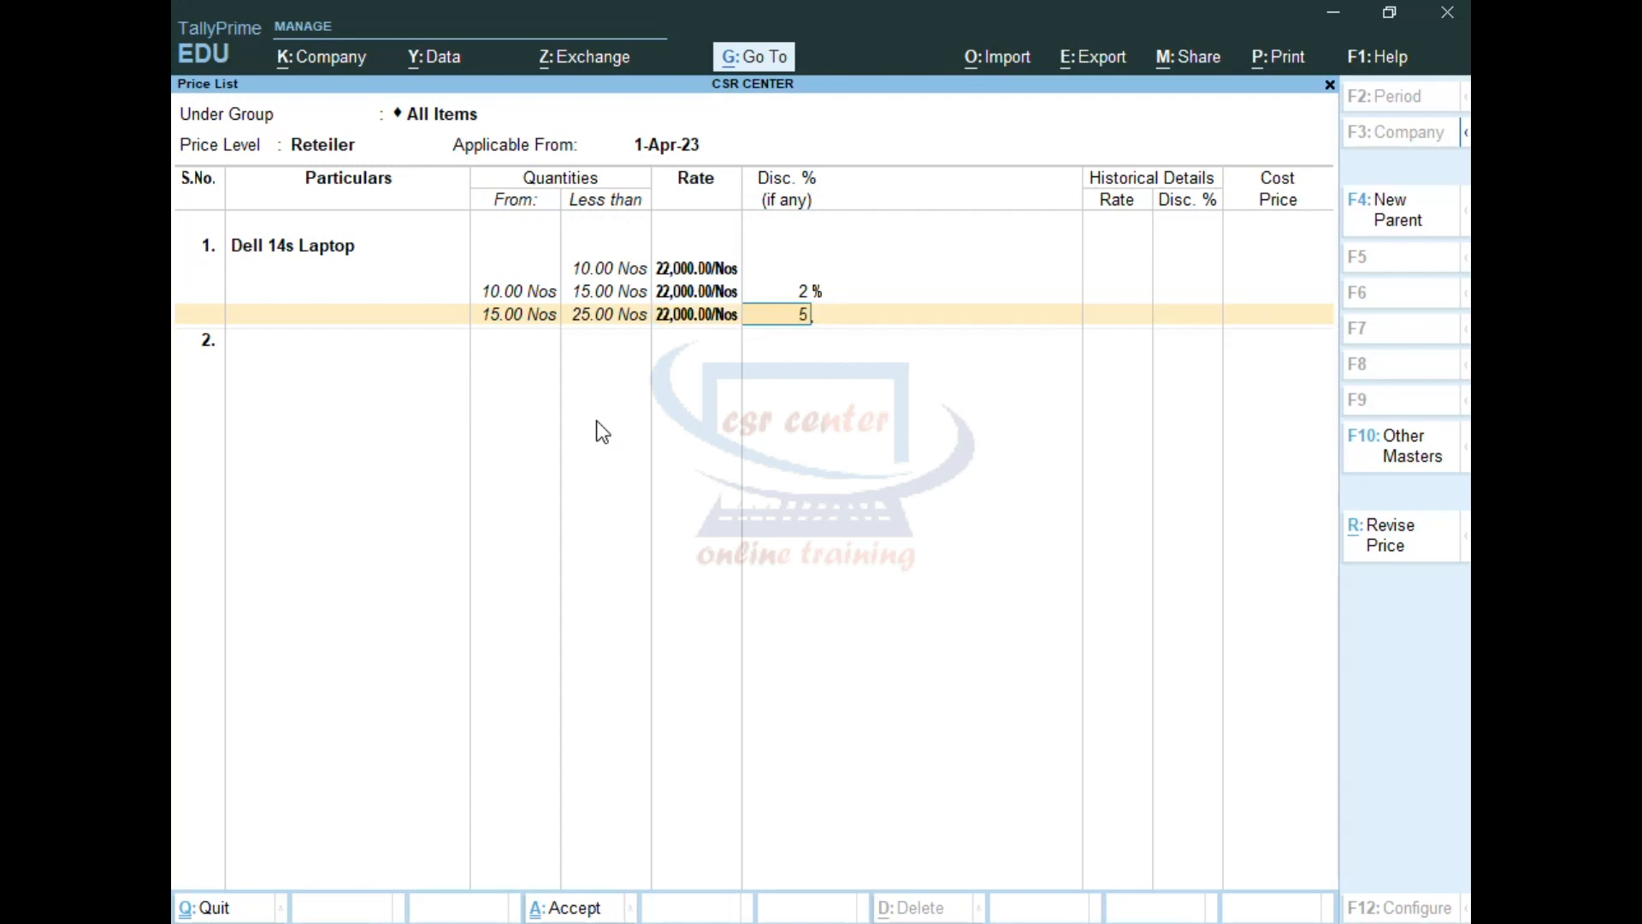
key("Return")
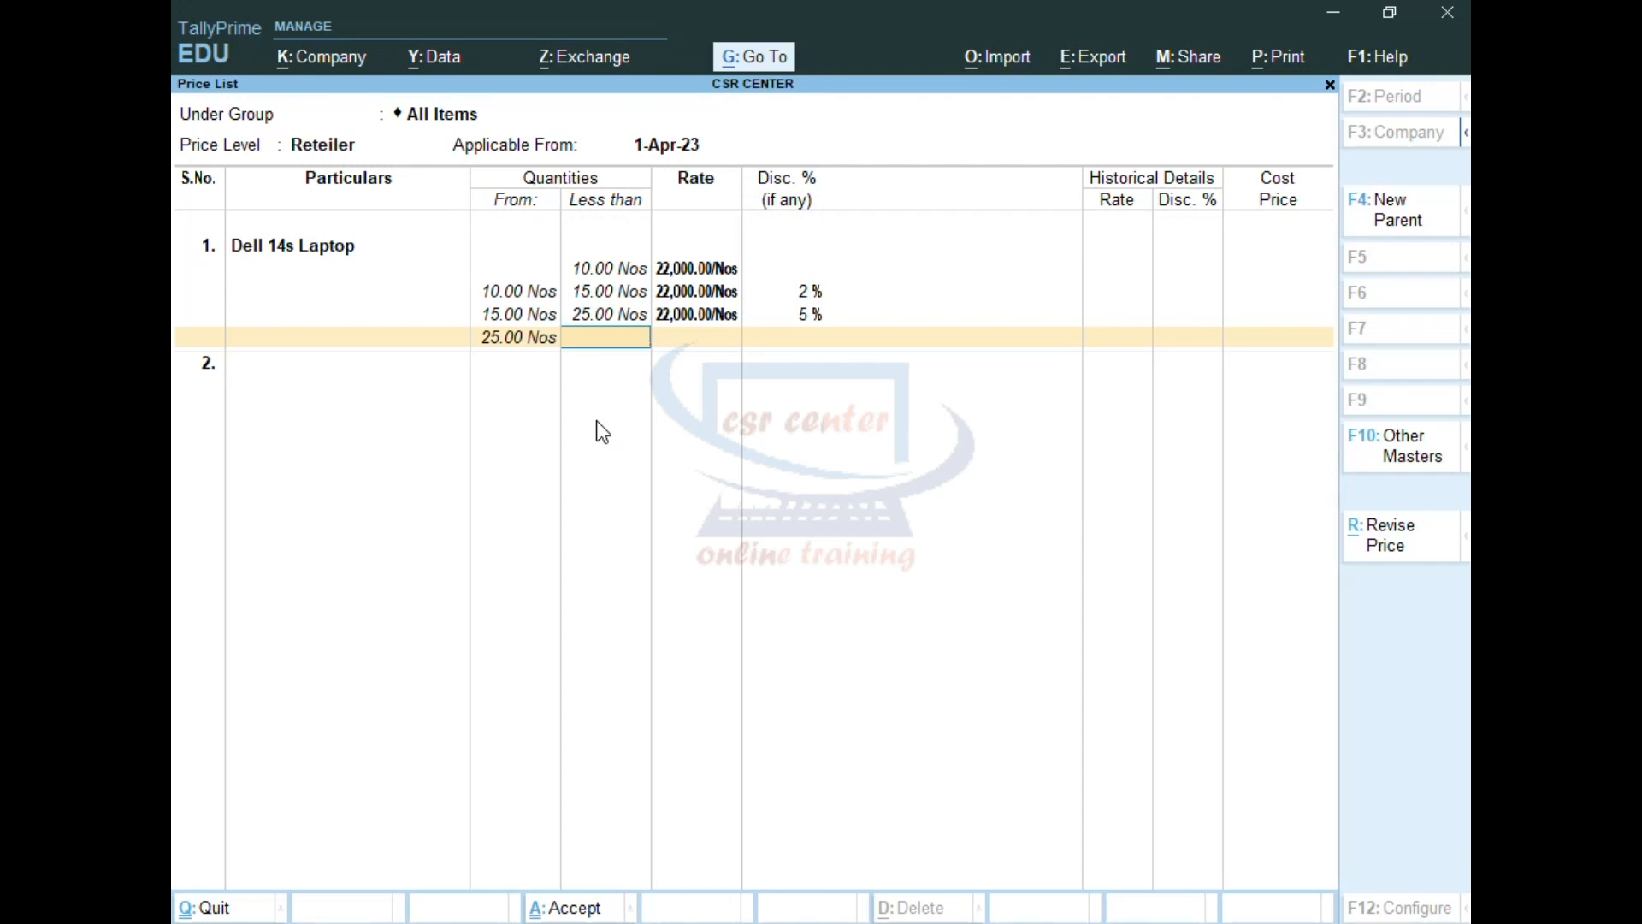
key("Return")
key("Return")
key("Return")
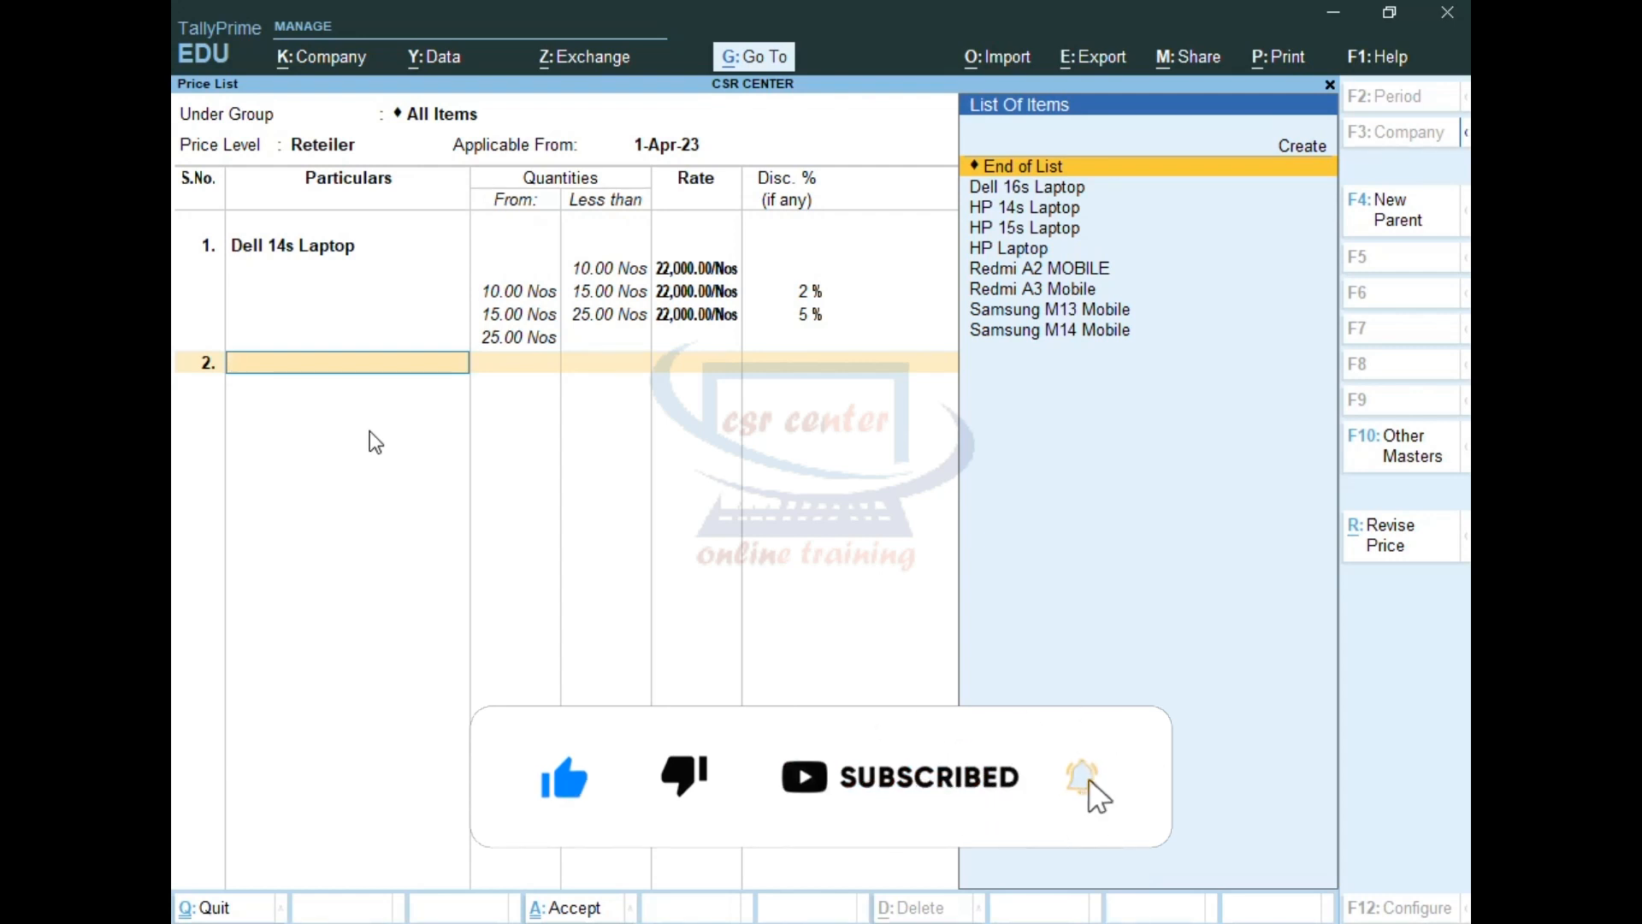
Add HP 15s Laptop to the Reteiler price list with a rate of 21000 for quantities less than 10 and no discount
key("Down")
key("Down")
key("Down")
key("Return")
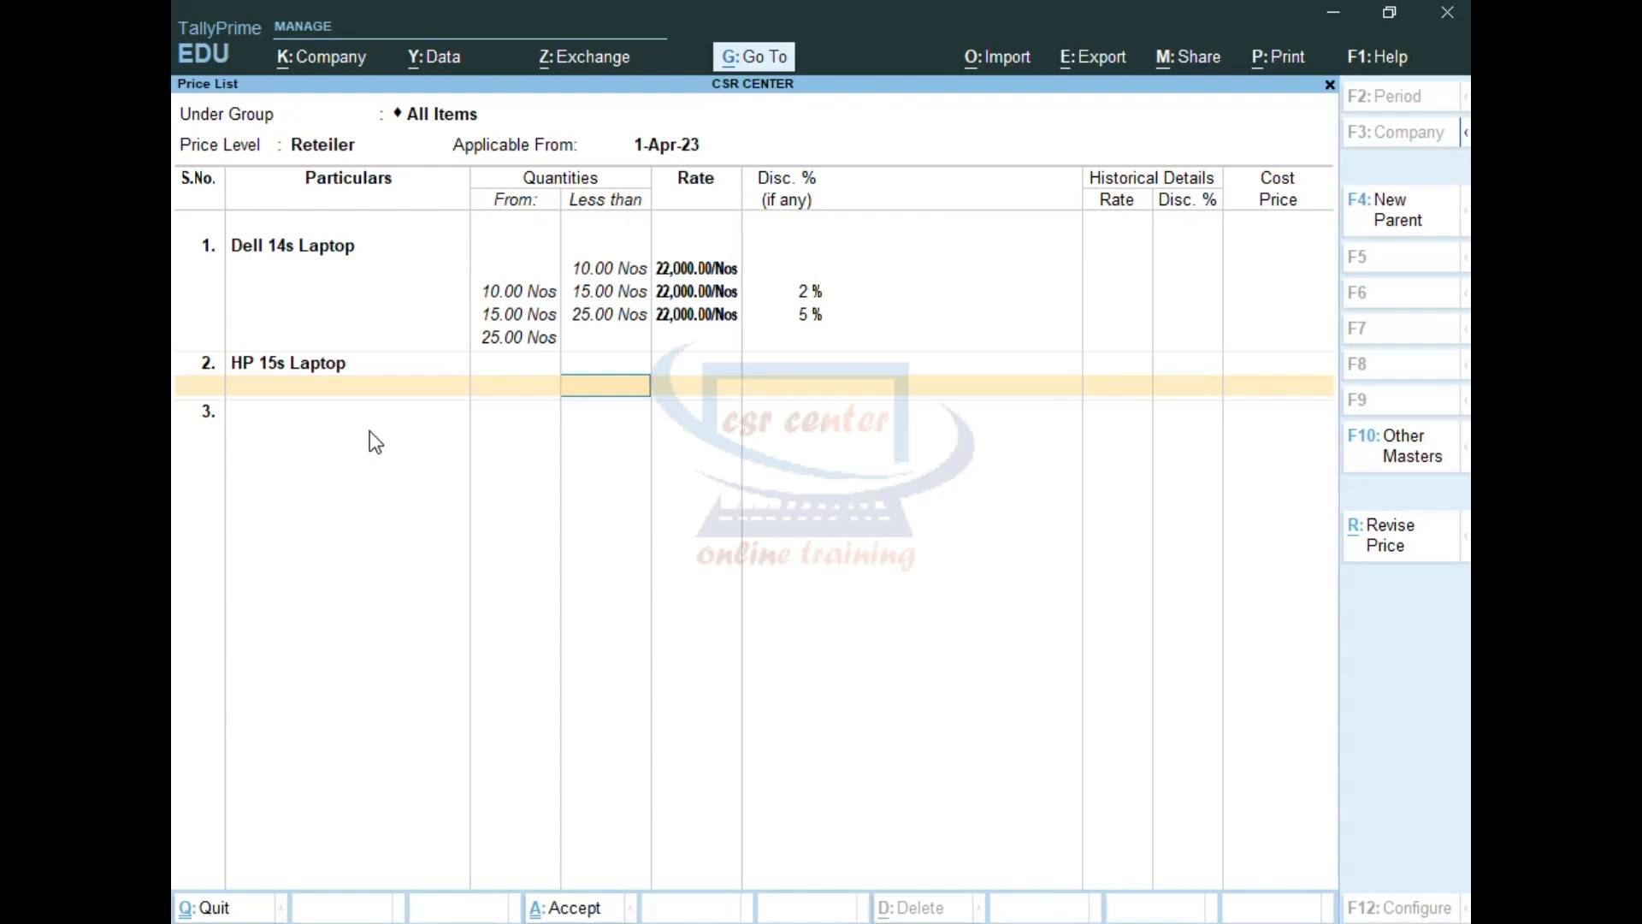
type("10")
key("Return")
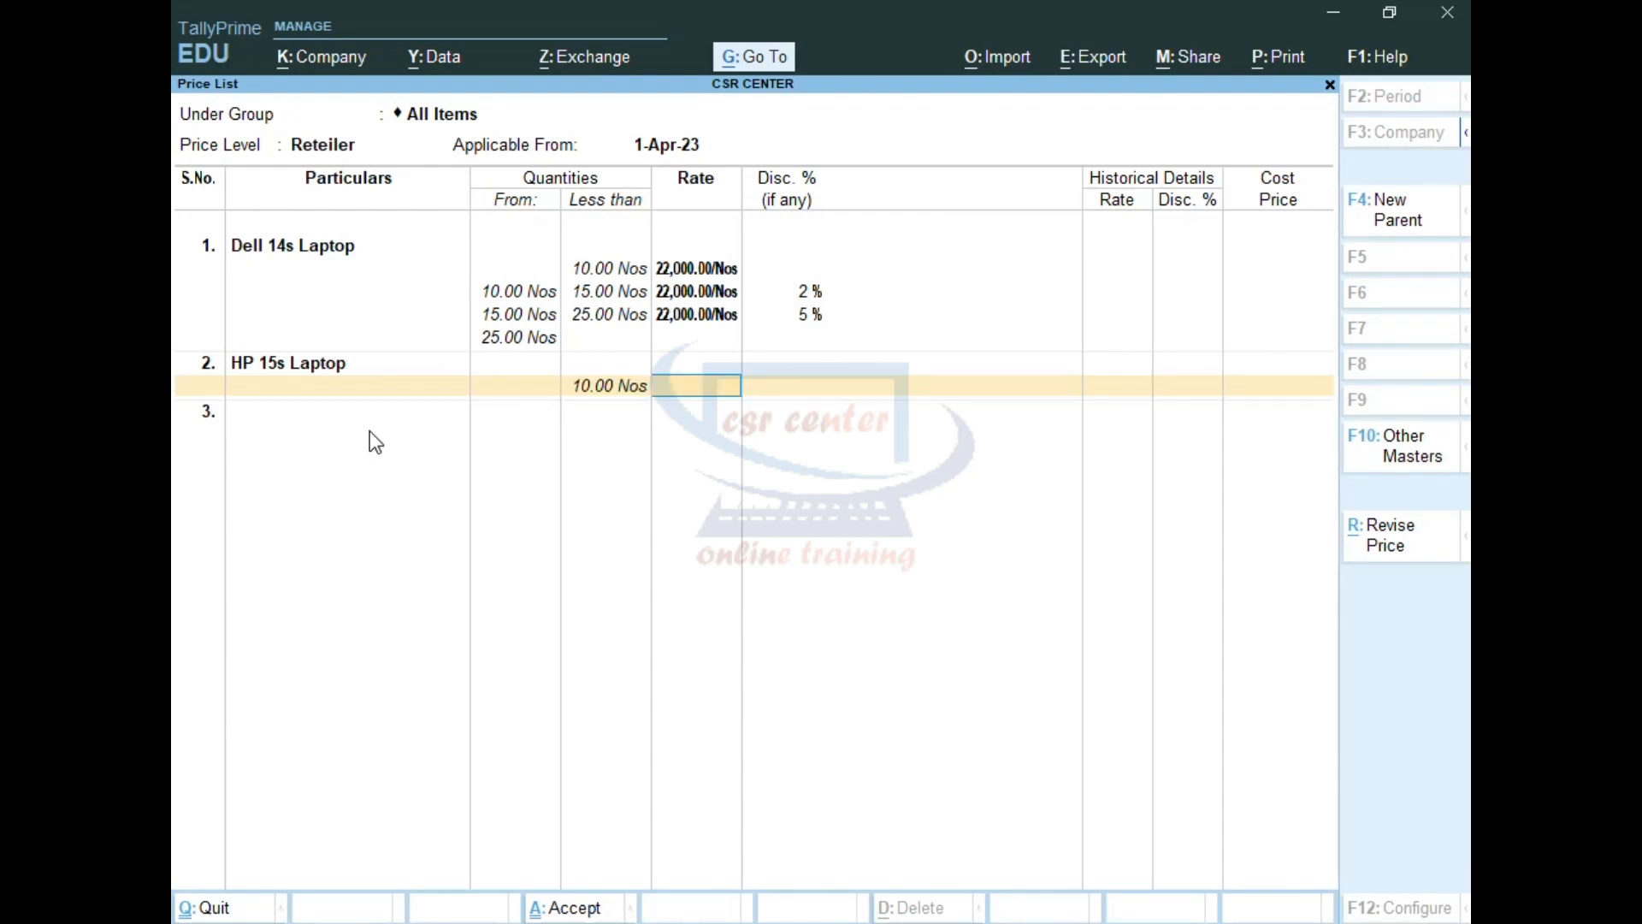
type("21000")
key("Return")
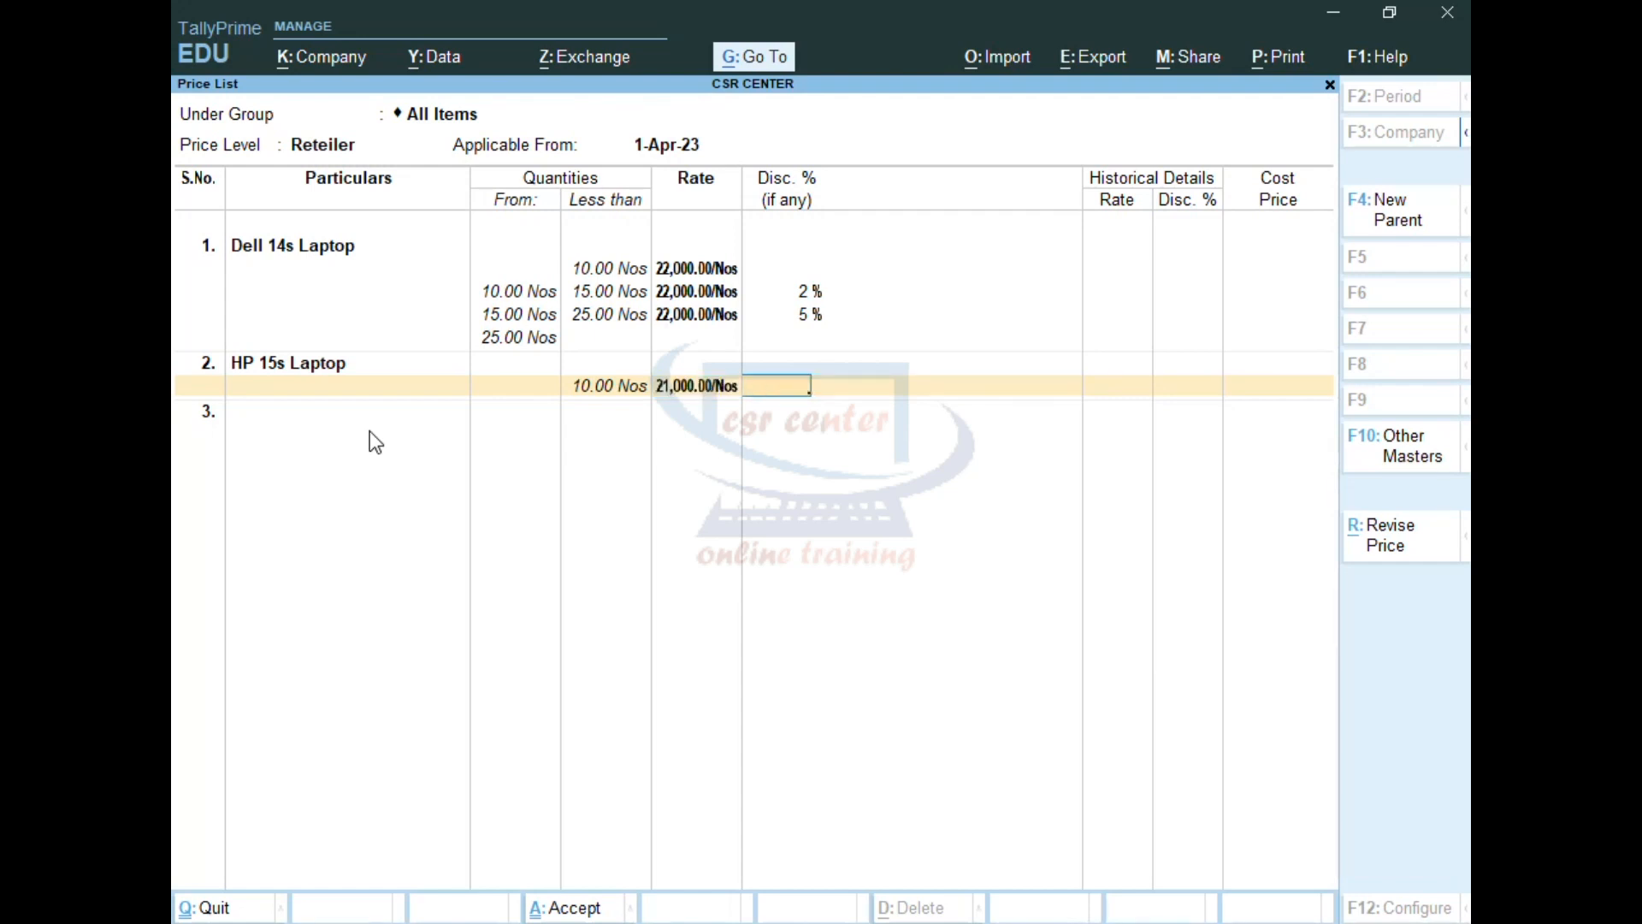
key("Return")
Add an HP 15s Laptop slab from 10 to less than 15 Nos at rate 21000 with a 2% discount
type("15")
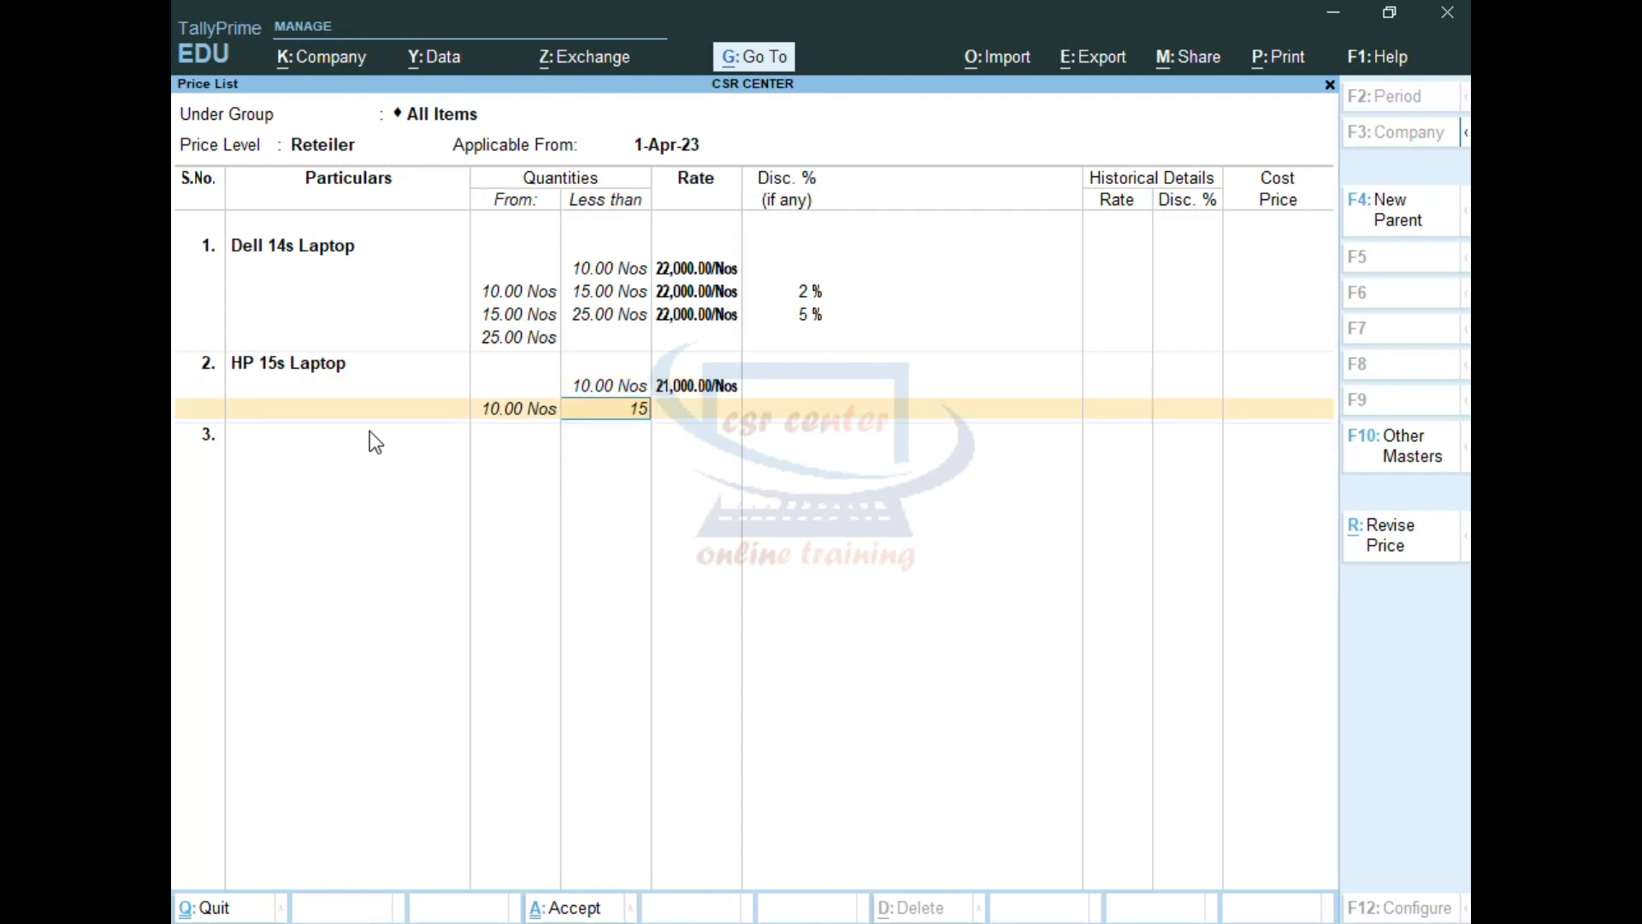
key("Return")
type("21000")
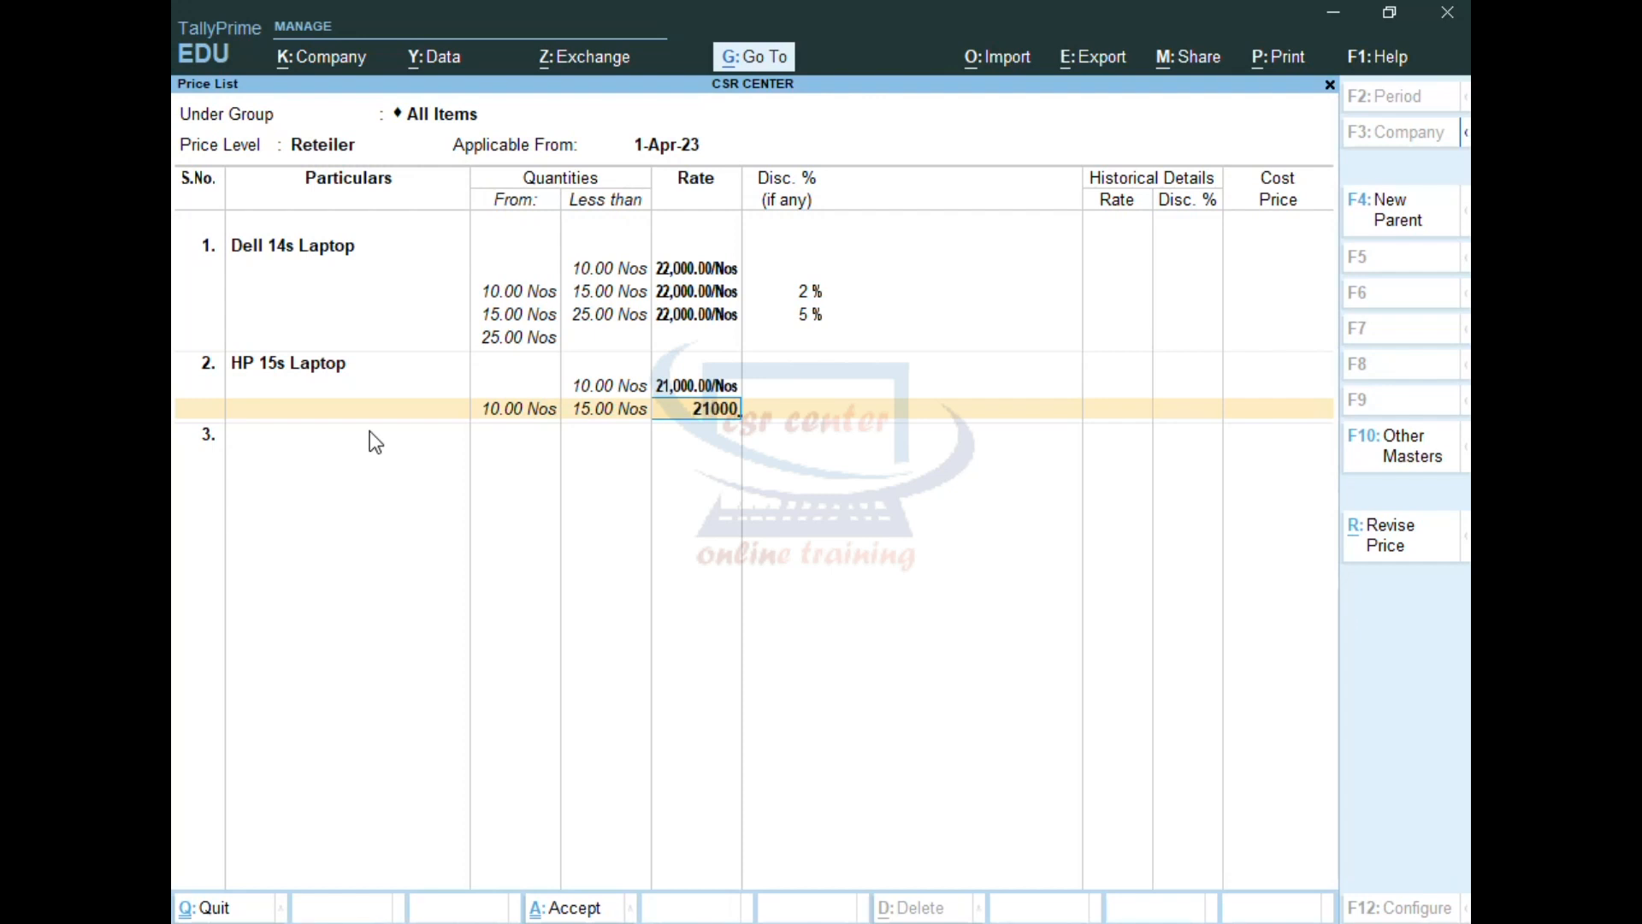
key("Return")
type("2")
key("Return")
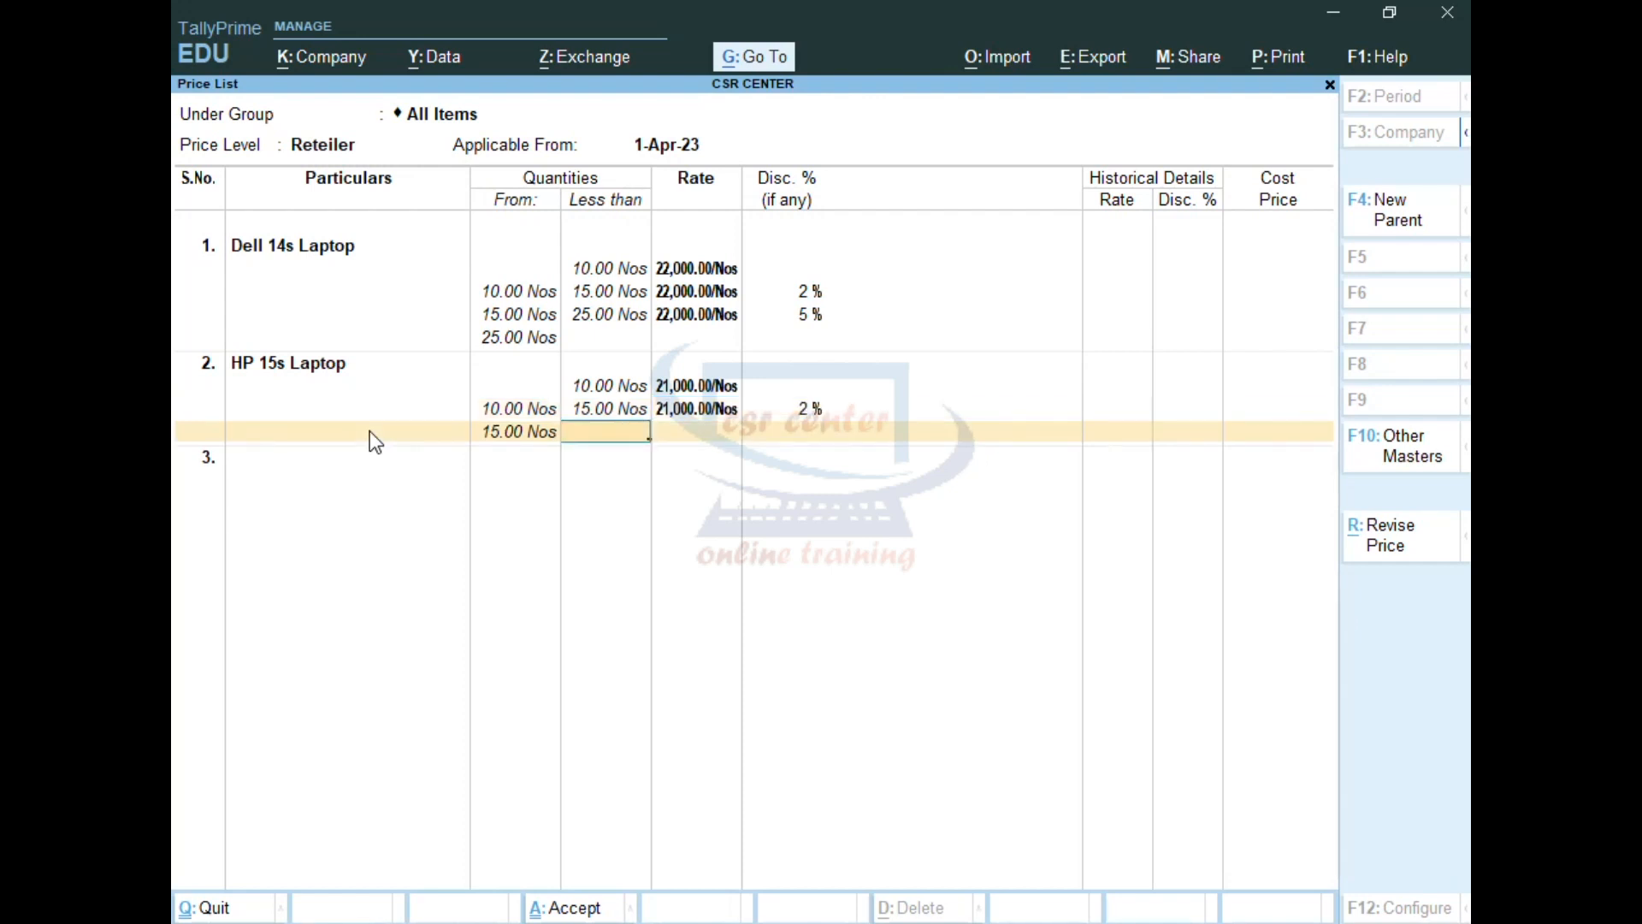
Add an HP 15s Laptop slab from 15 to less than 25 Nos at rate 21000 with a 4% discount
type("25")
key("Return")
type("21000")
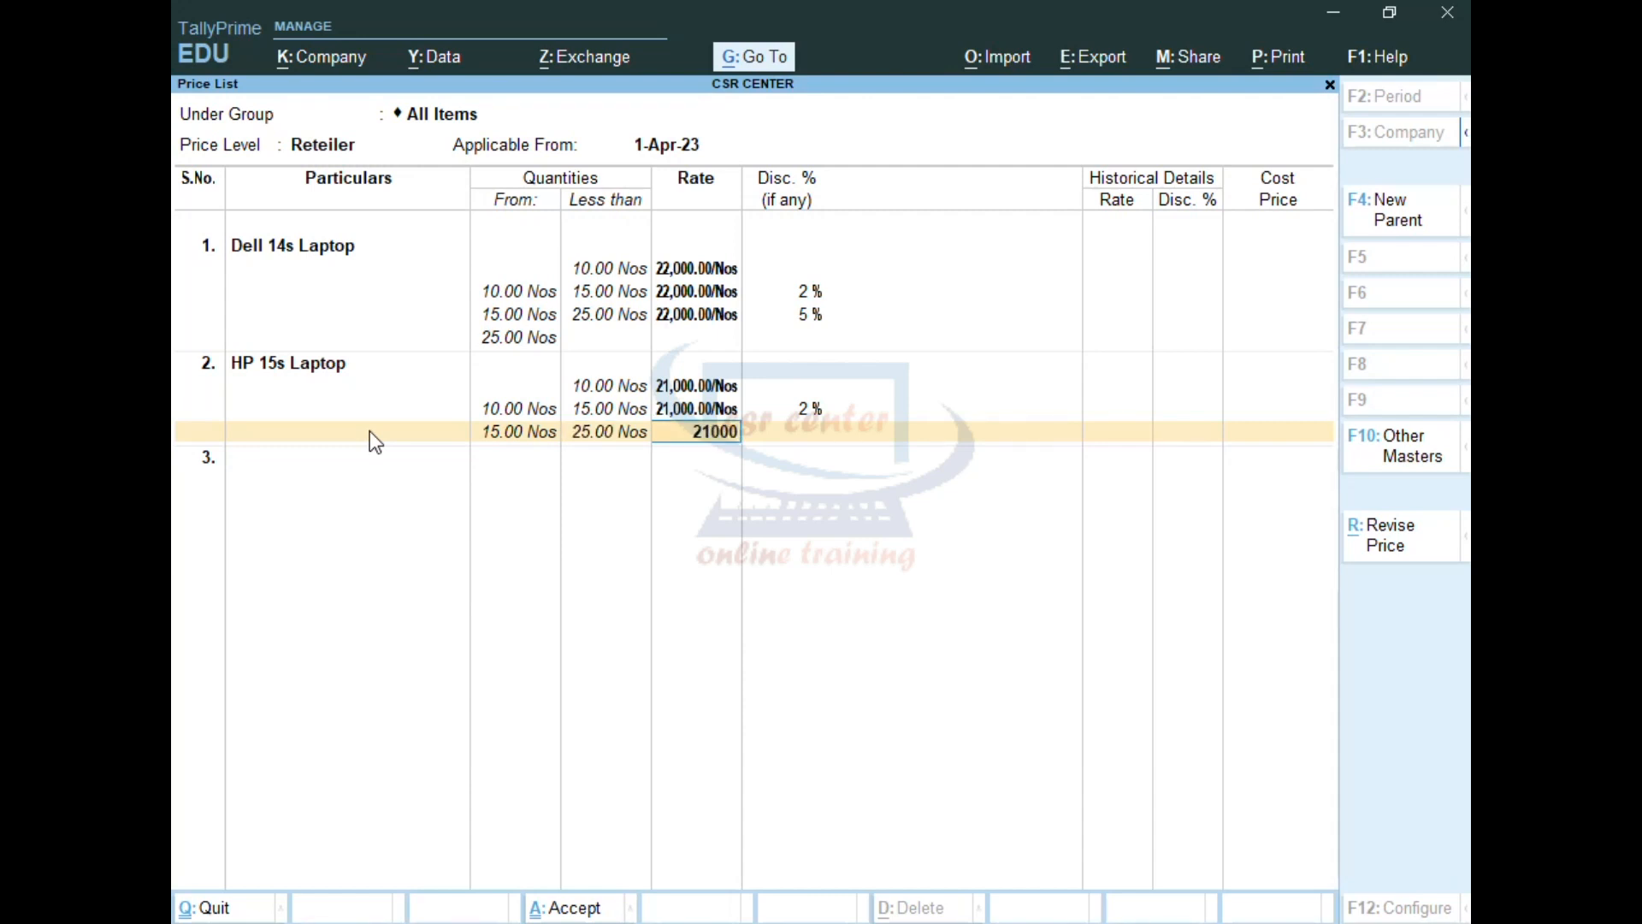
key("Return")
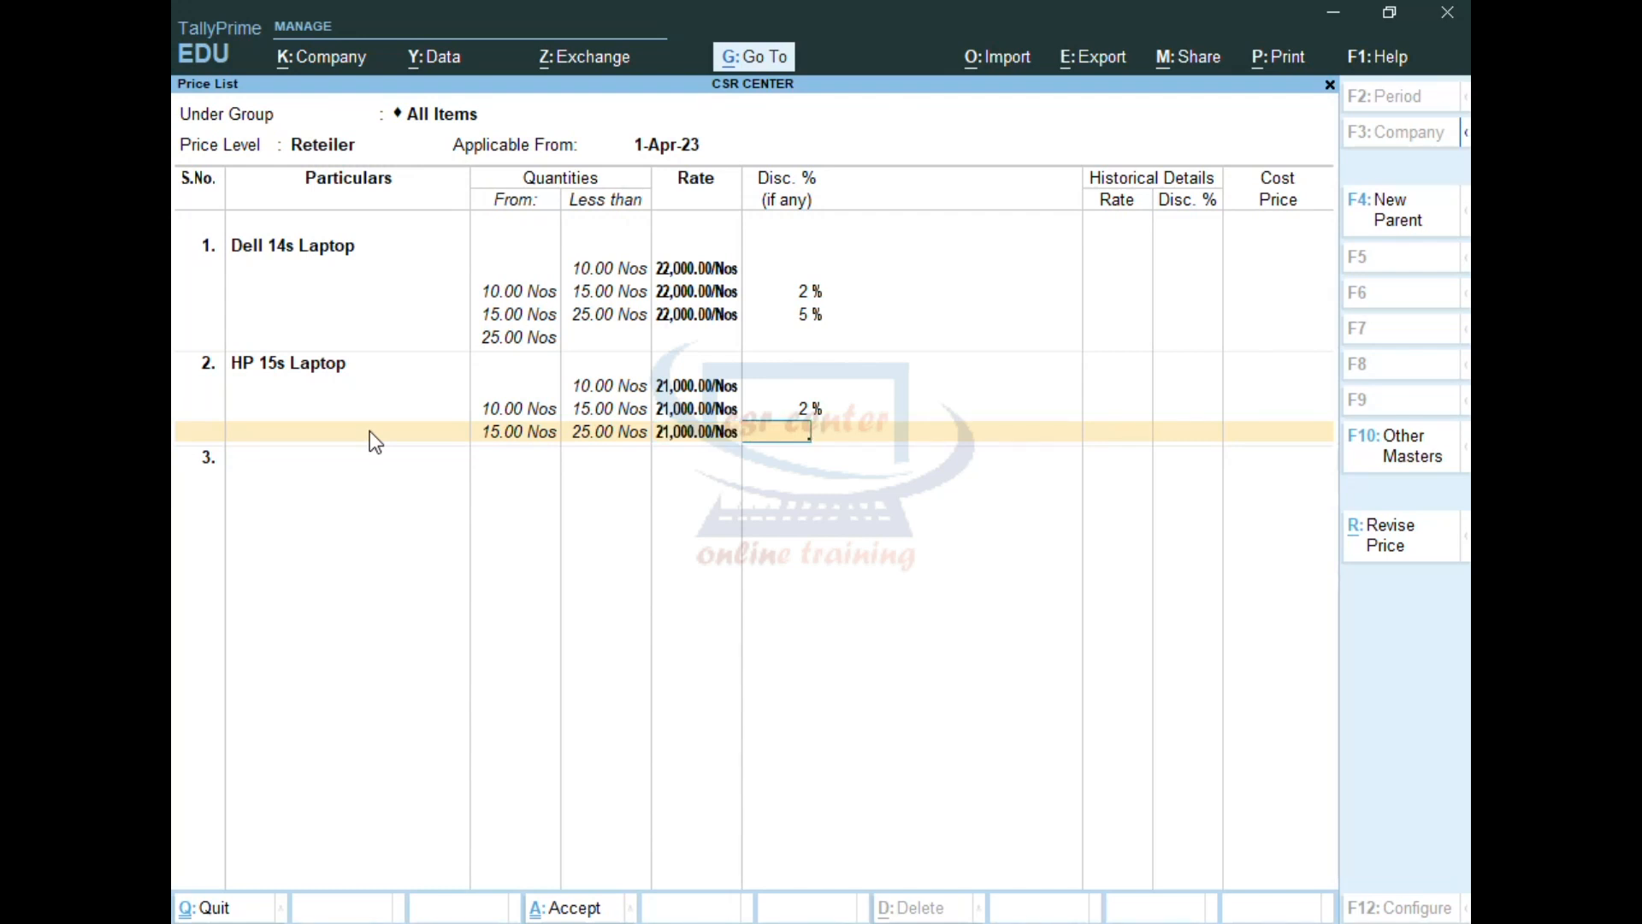
type("4")
key("Return")
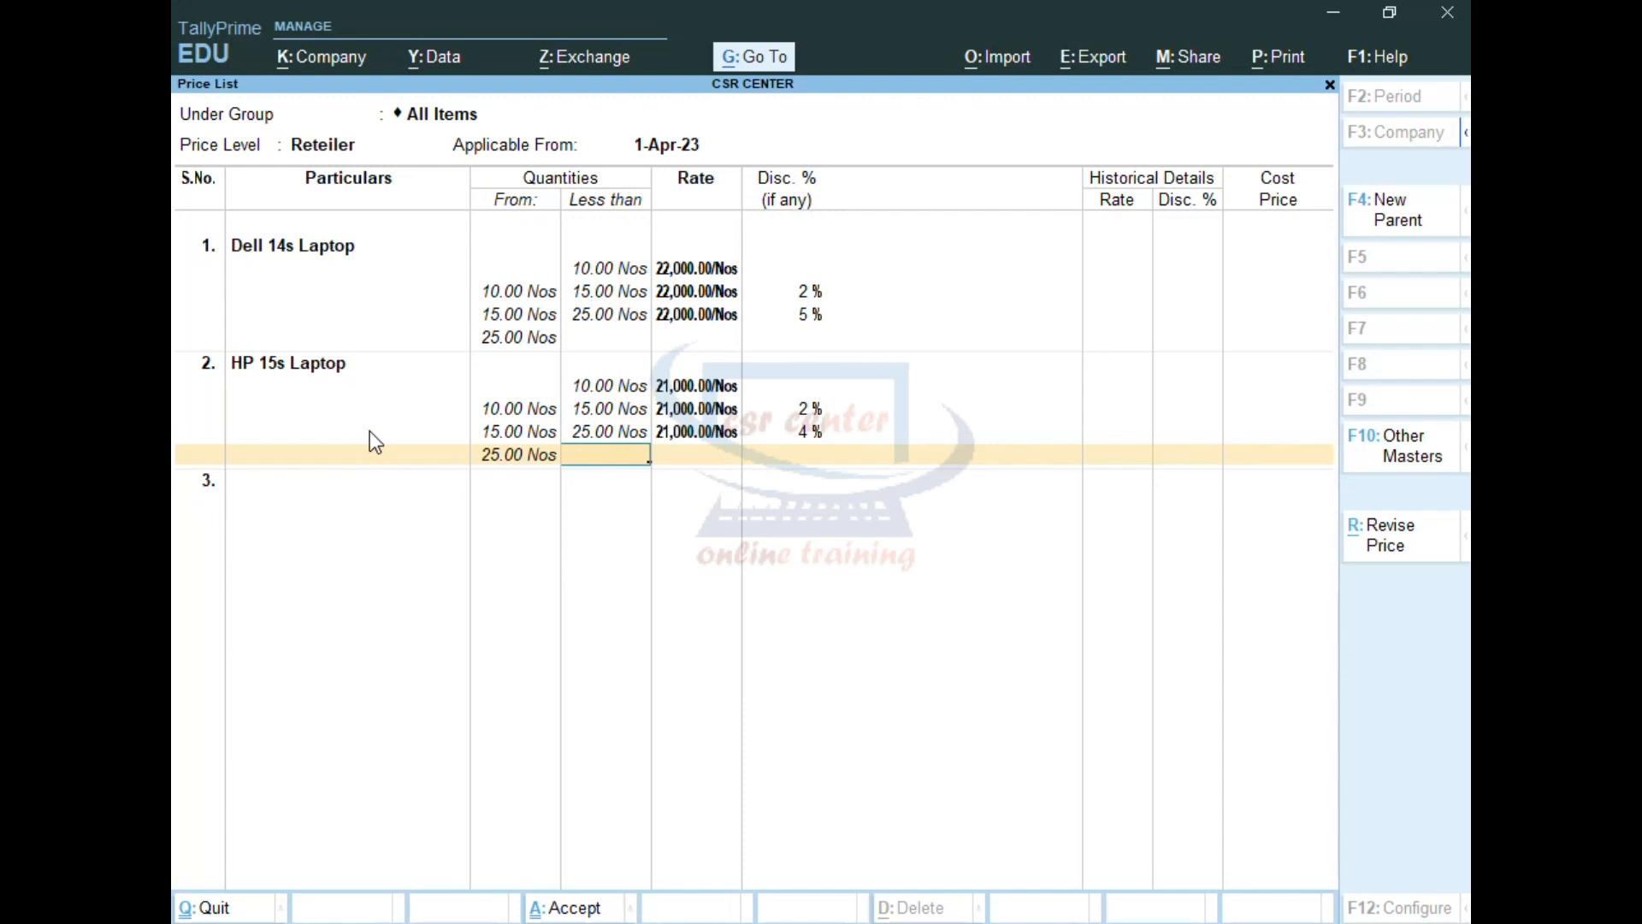
Leave the open-ended HP 15s Laptop slab from 25 Nos blank, end the item list, and save the Reteiler price list
key("Return")
key("Return")
key("Return")
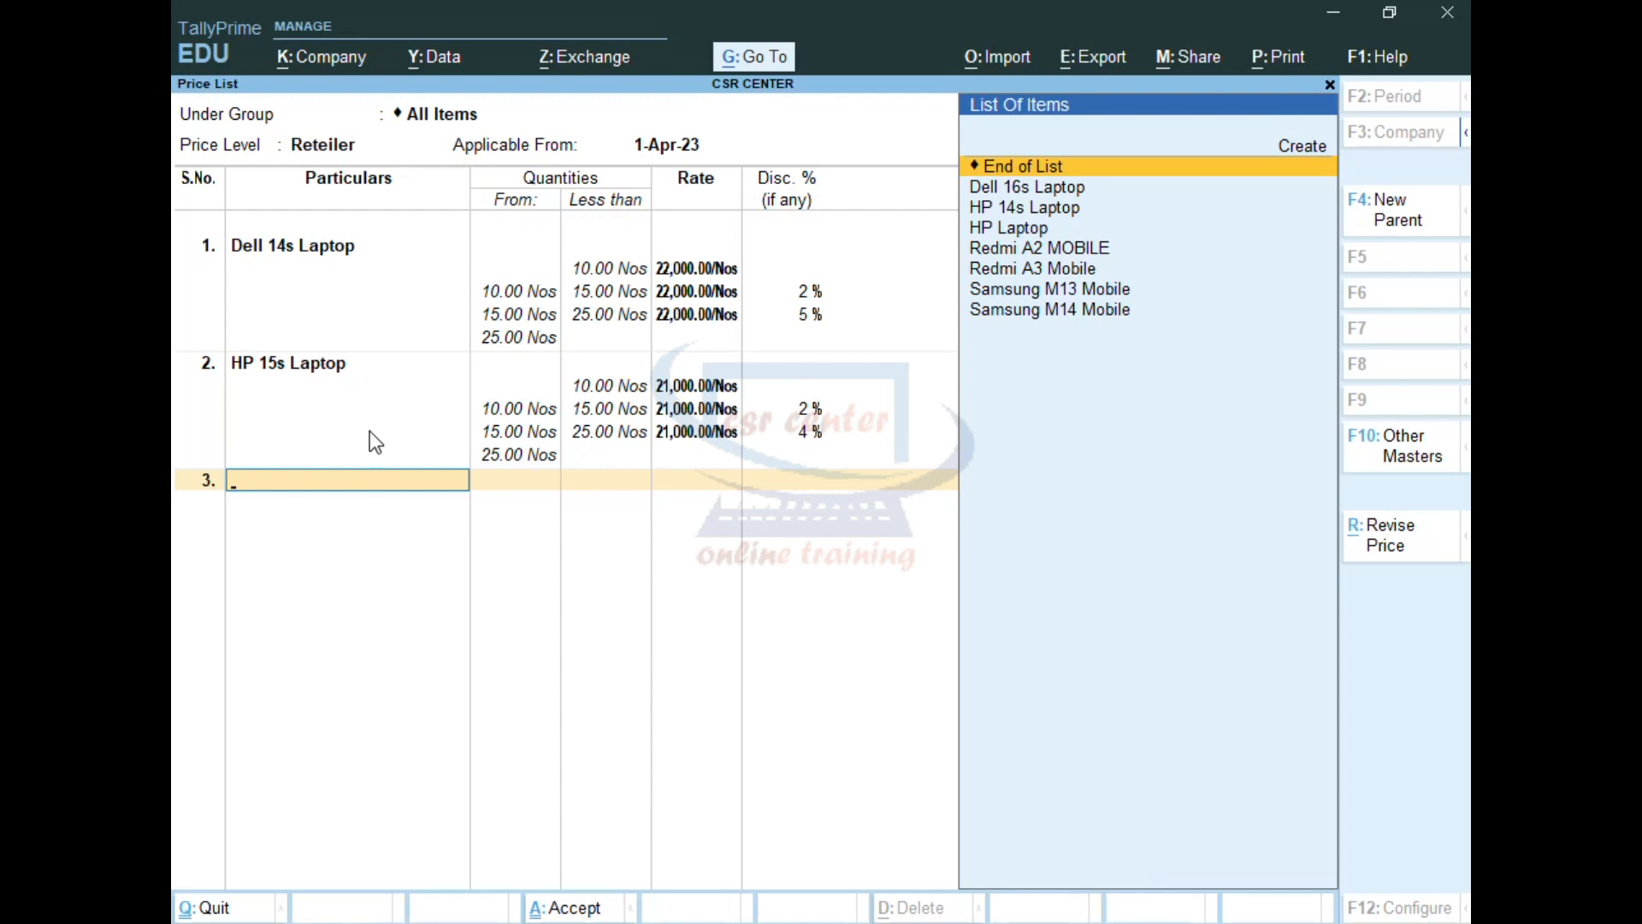
key("Return")
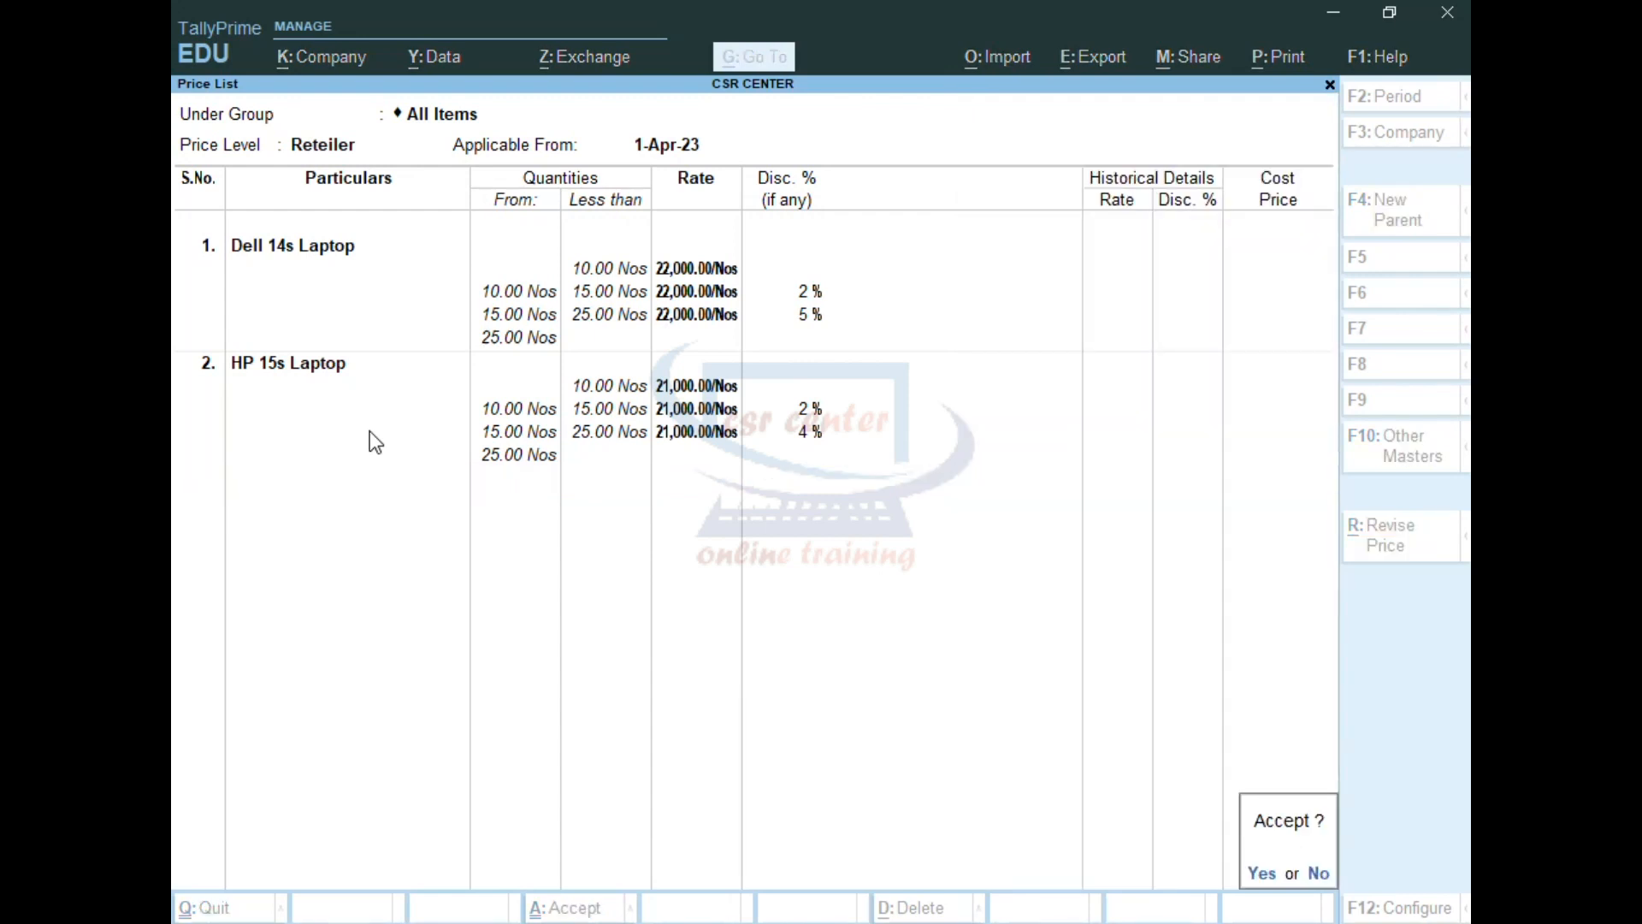
key("Return")
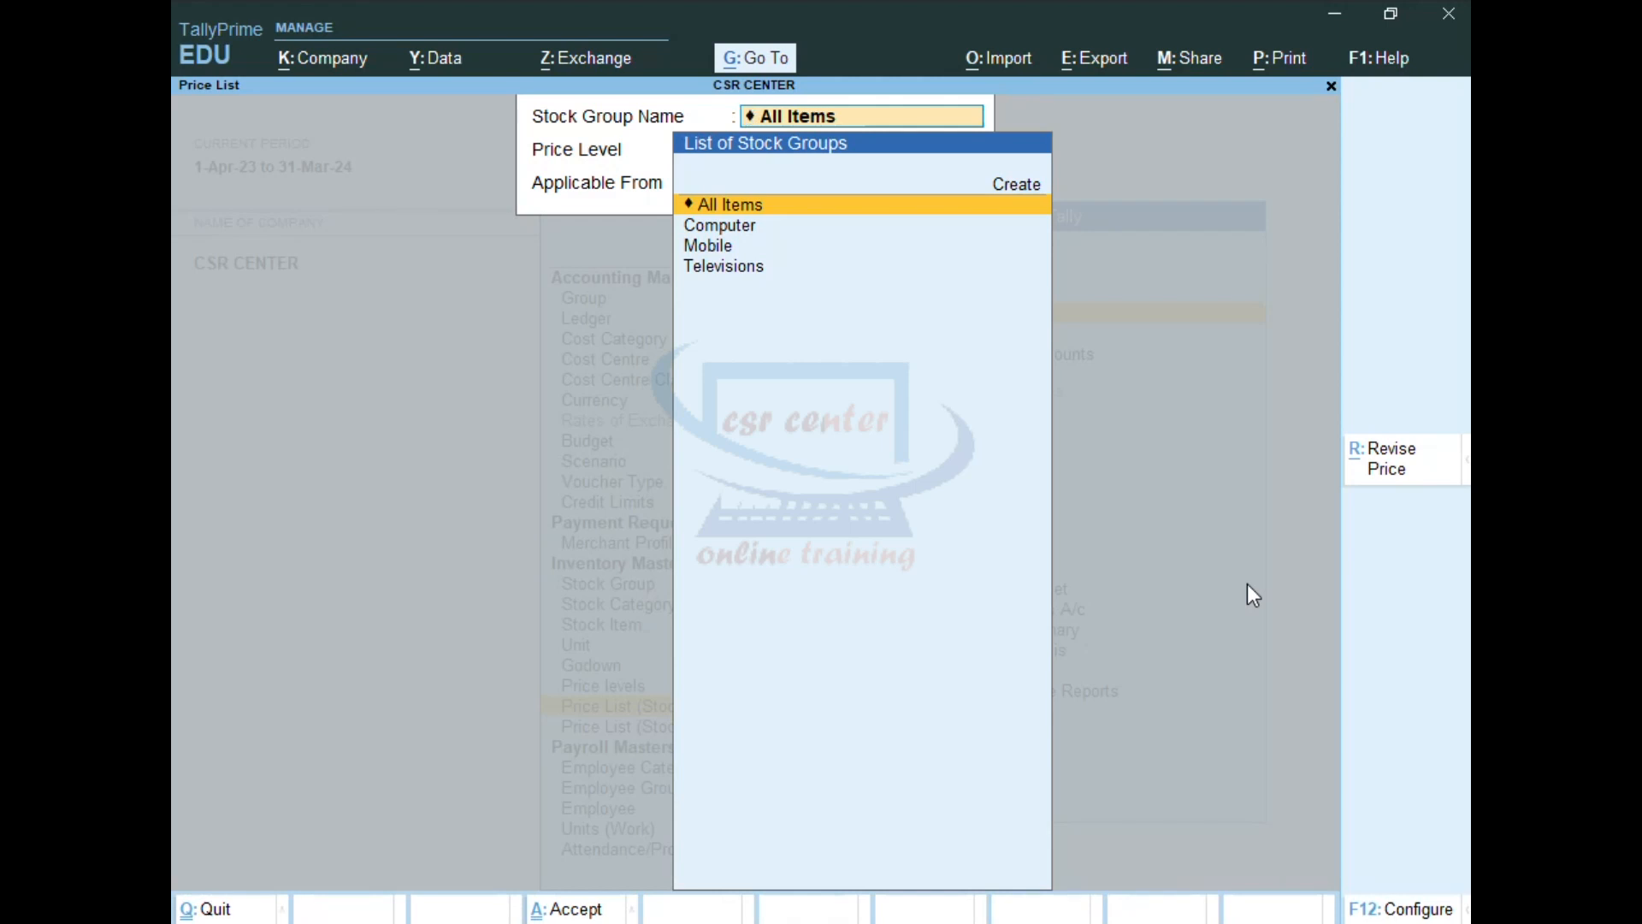
Start a price list for All Items at the Customer price level, applicable from 1-Apr-23
key("Return")
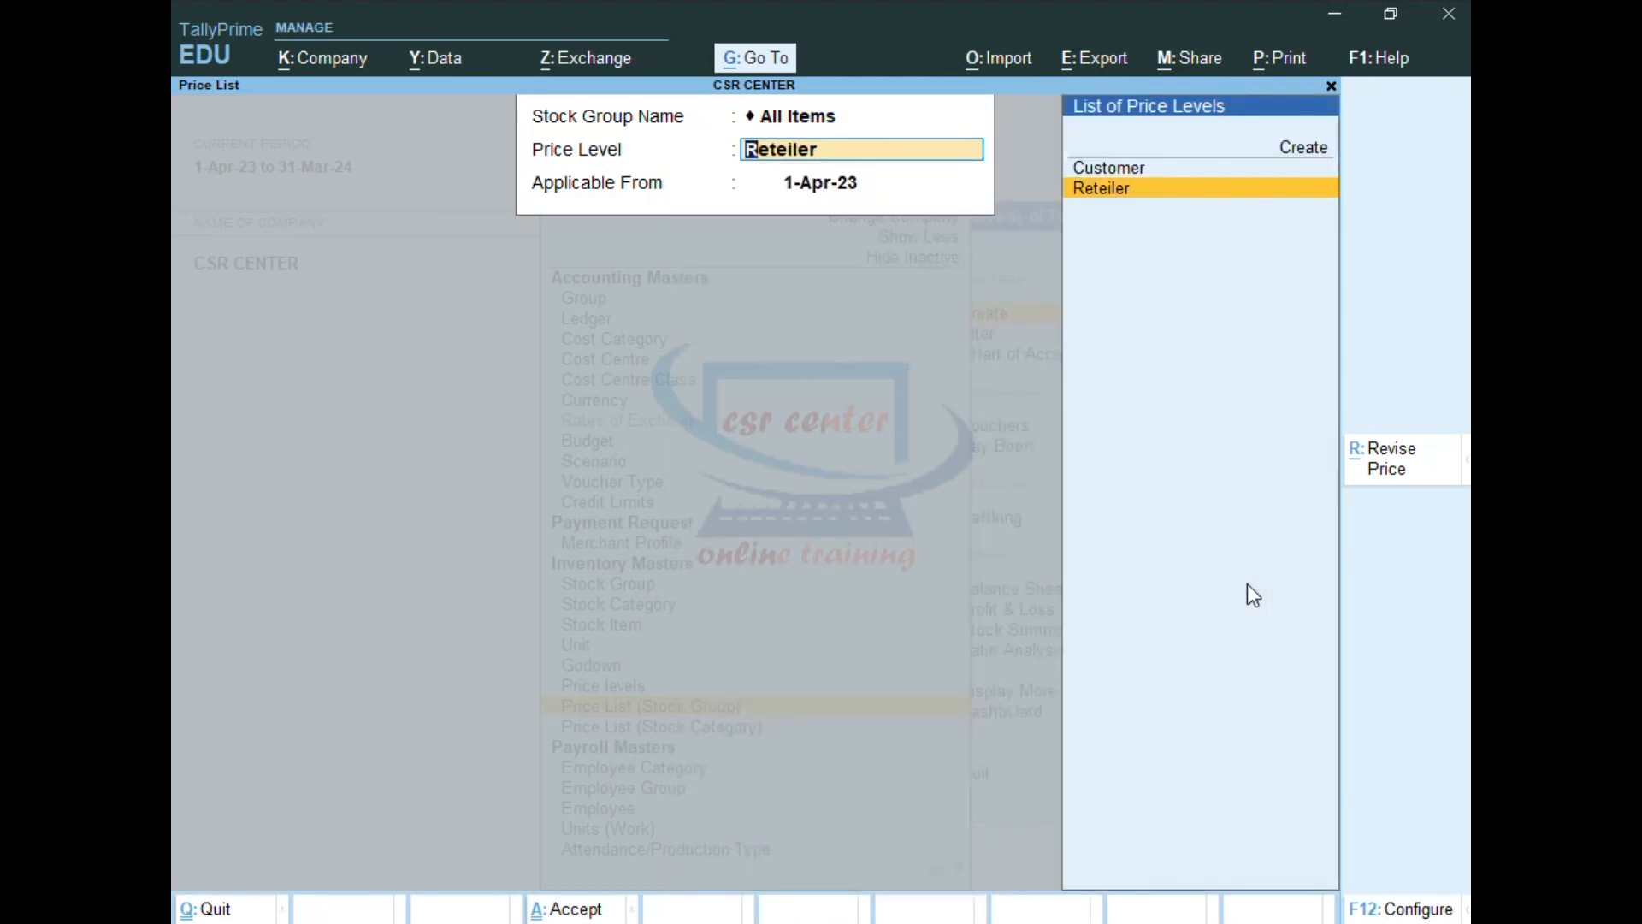
key("Up")
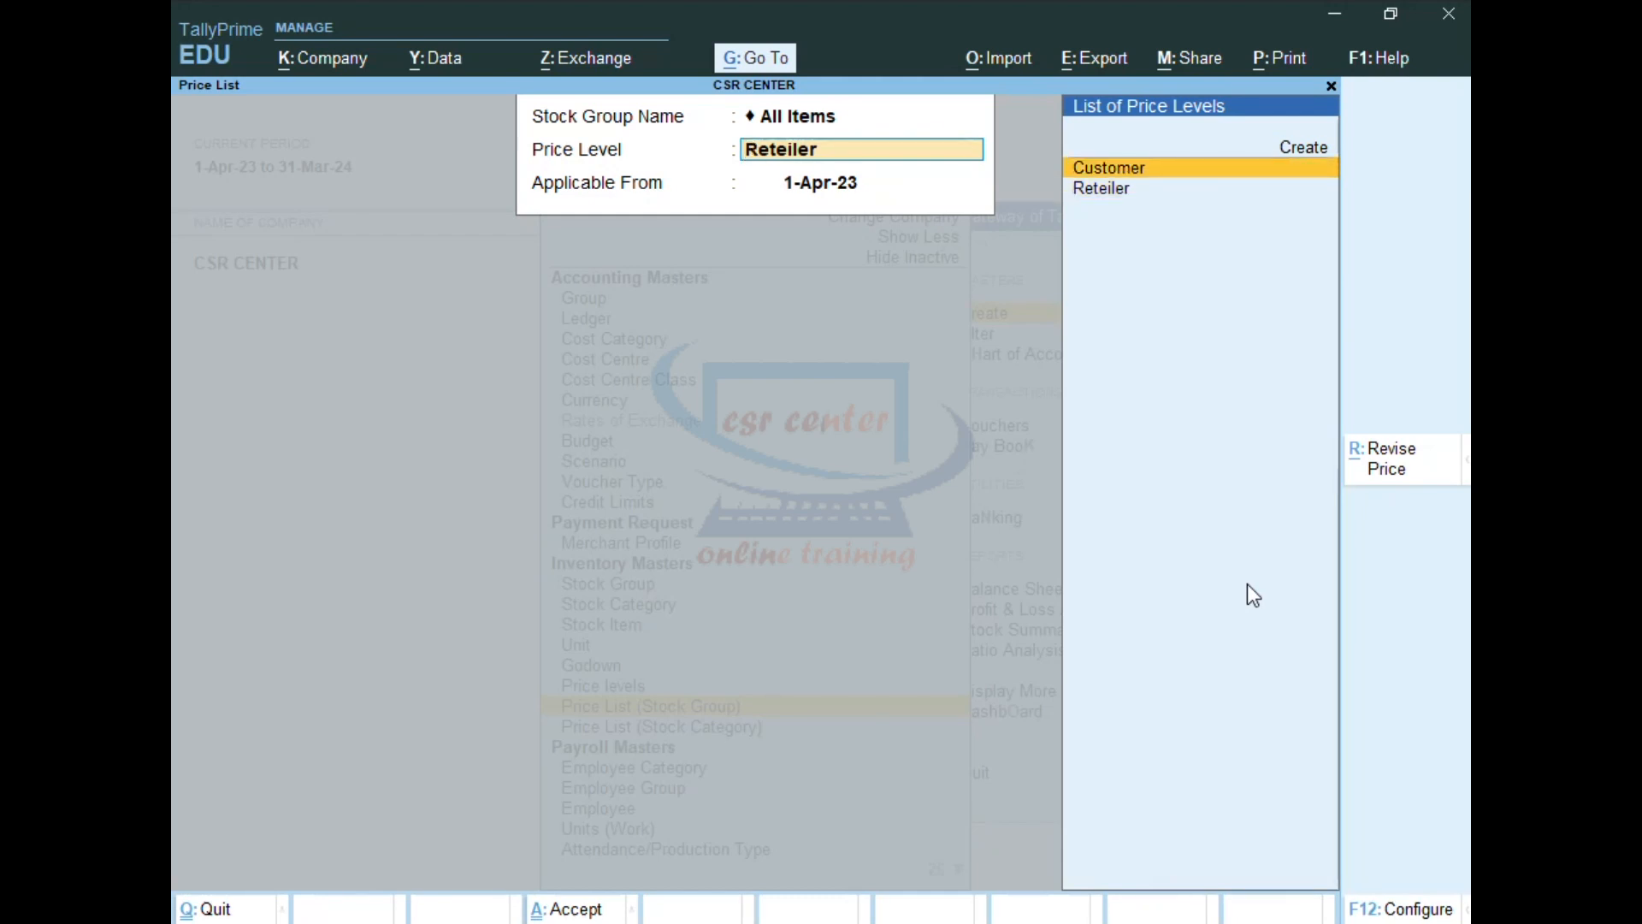
key("Return")
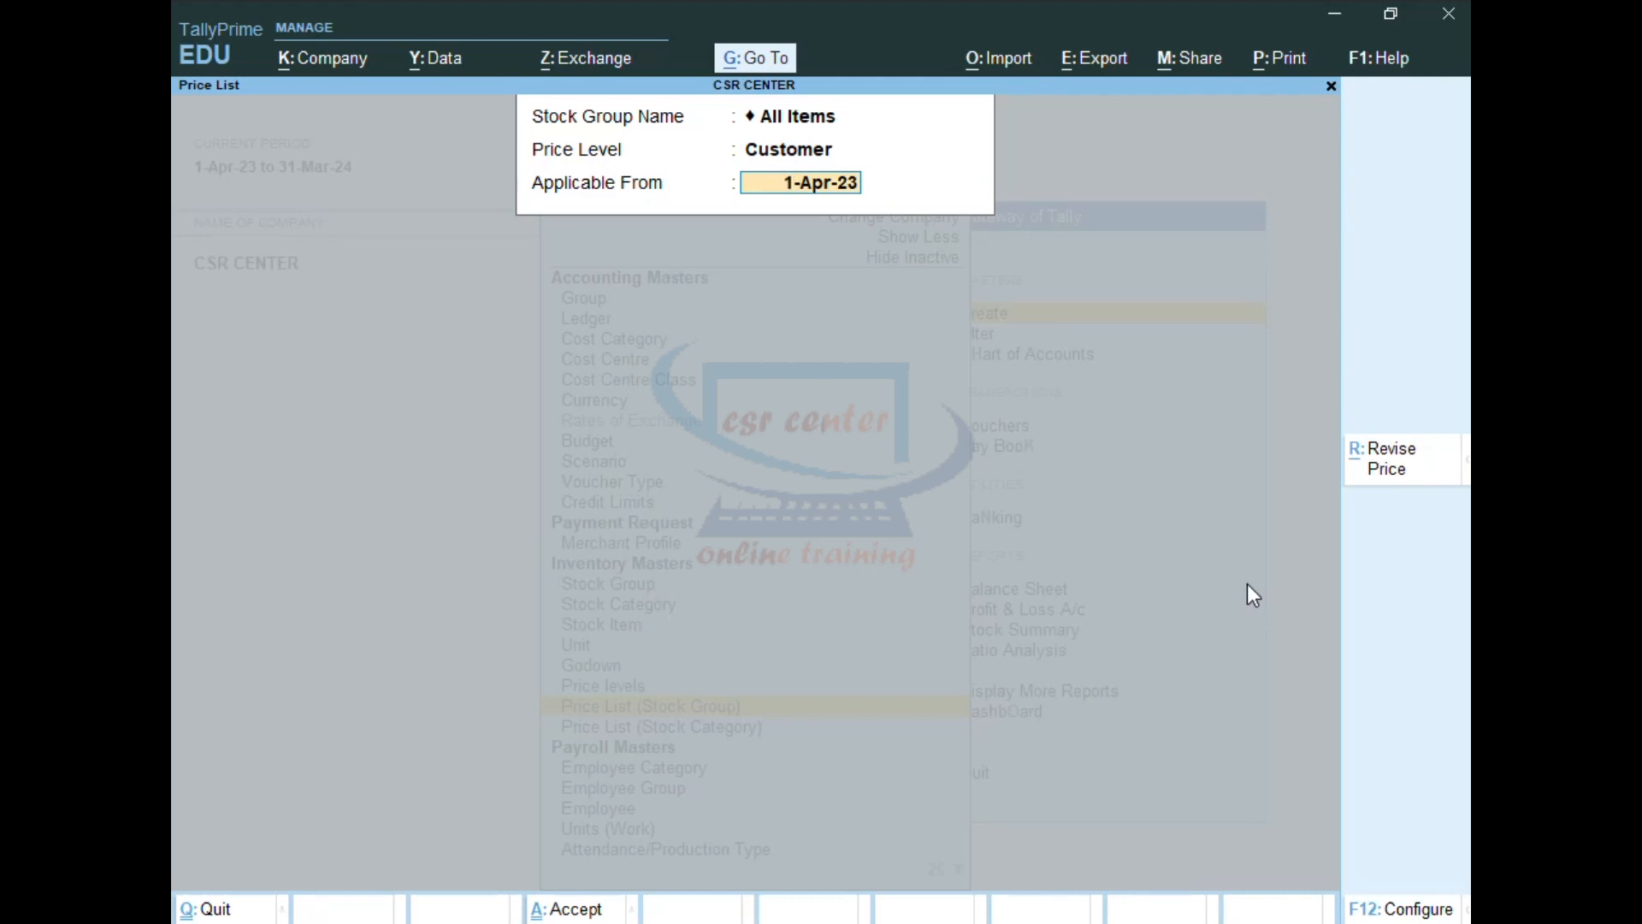
key("Return")
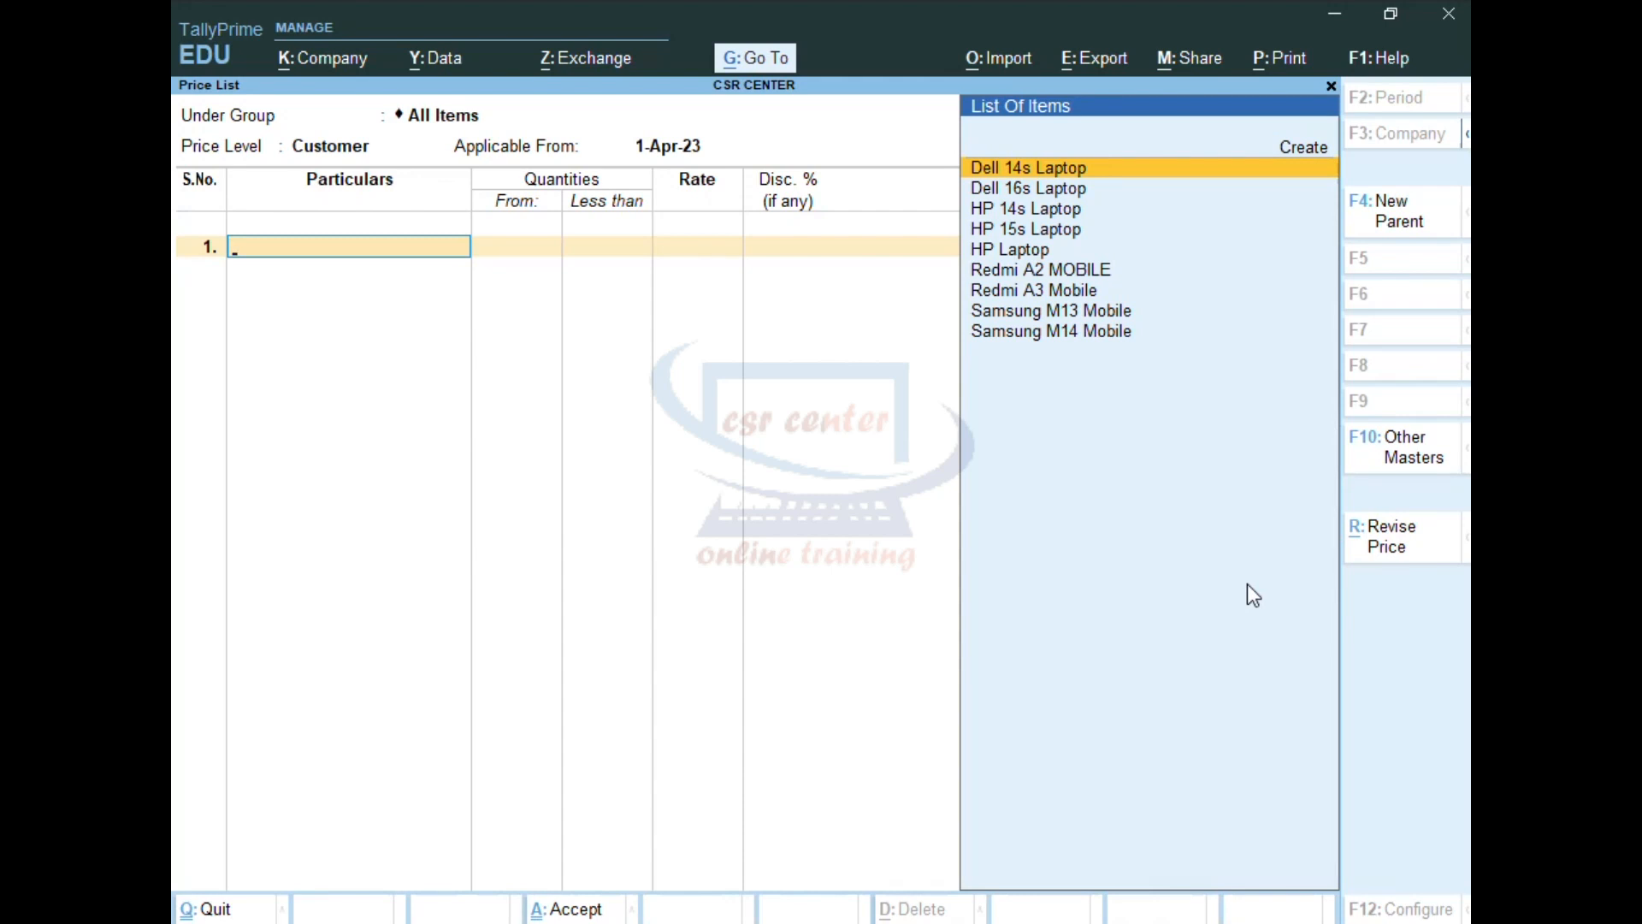
Add Dell 14s Laptop to the Customer price list with a rate of 25000 for quantities less than 2 and no discount
key("Return")
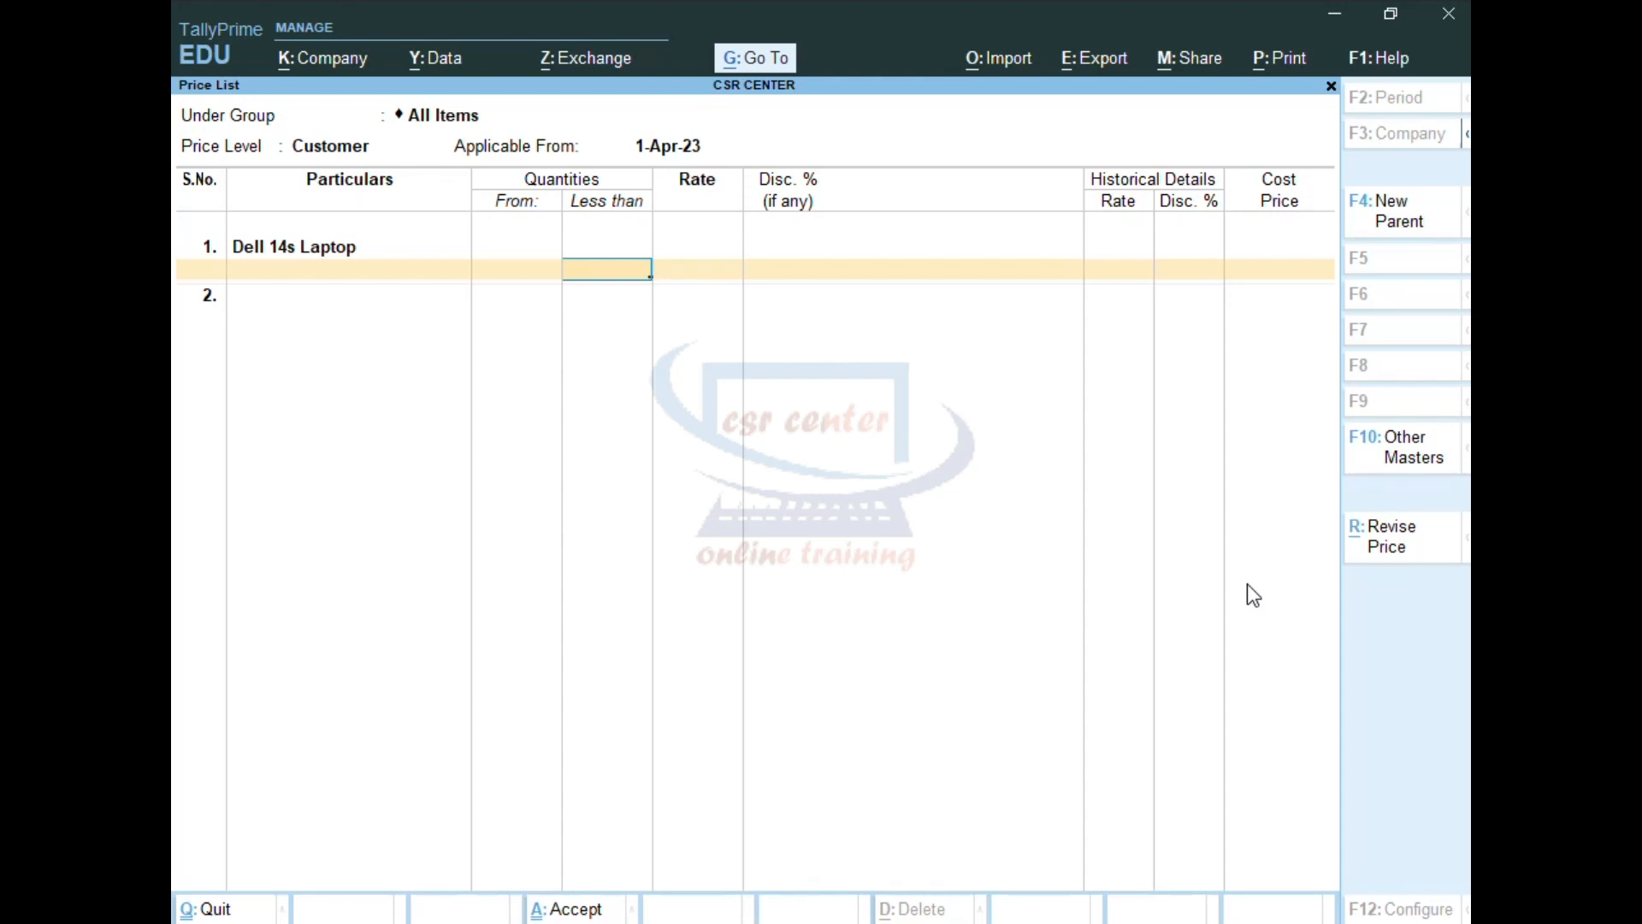
type("2")
key("Return")
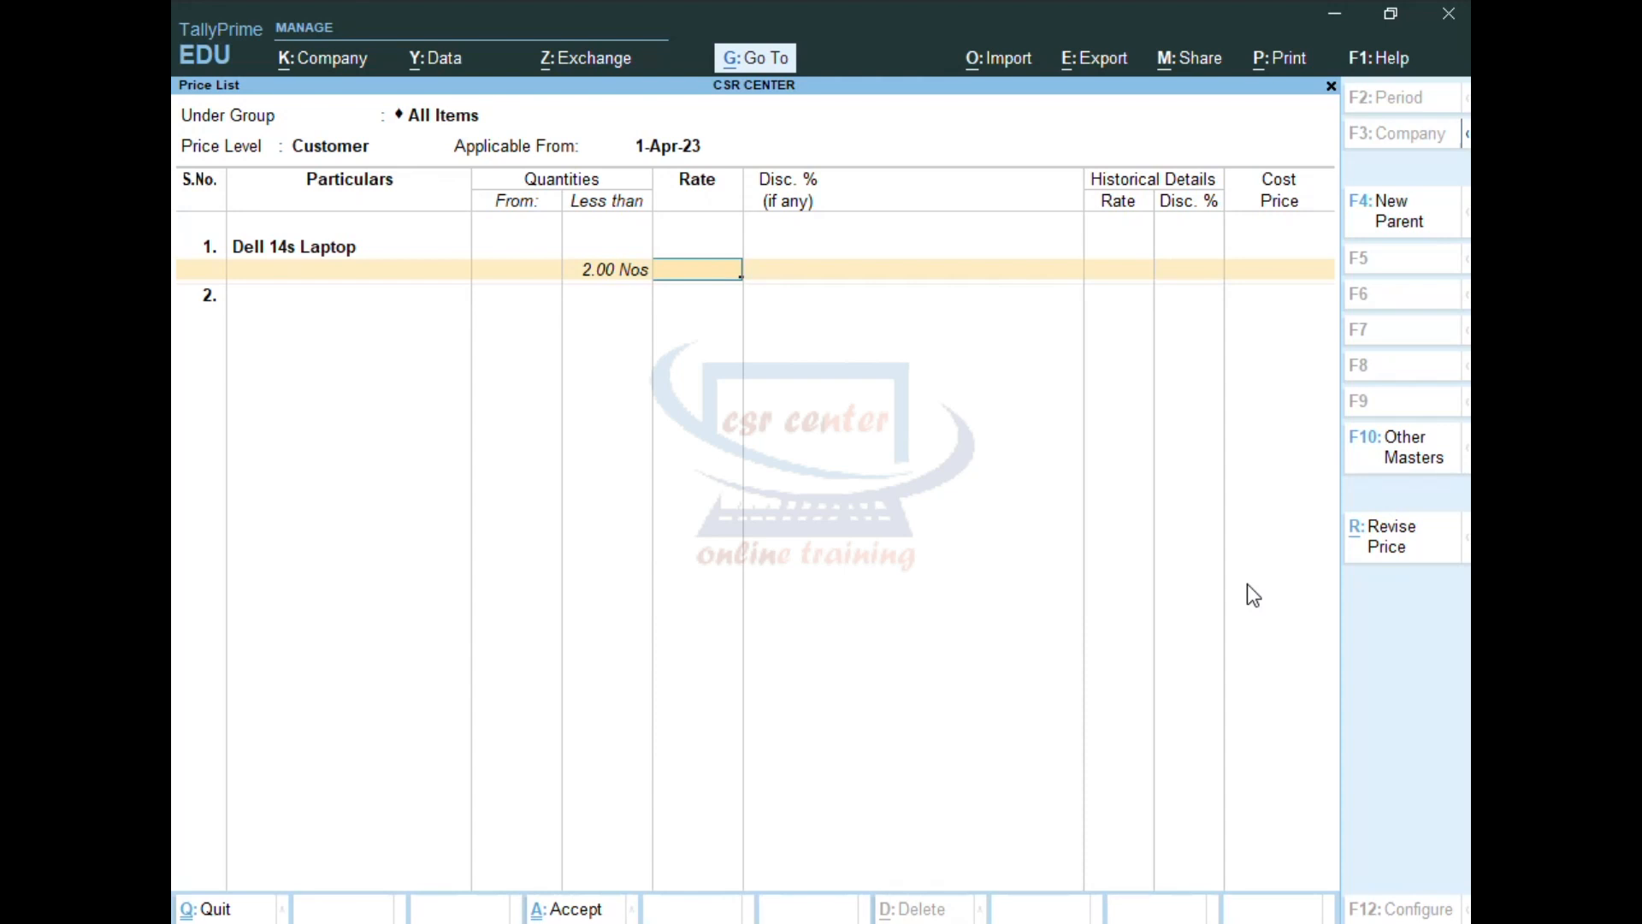
type("25000")
key("Return")
key("Return")
Add a Dell 14s Laptop slab from 2 to less than 5 Nos at rate 25000 with a 2% discount
key("Return")
key("BackSpace")
type("5")
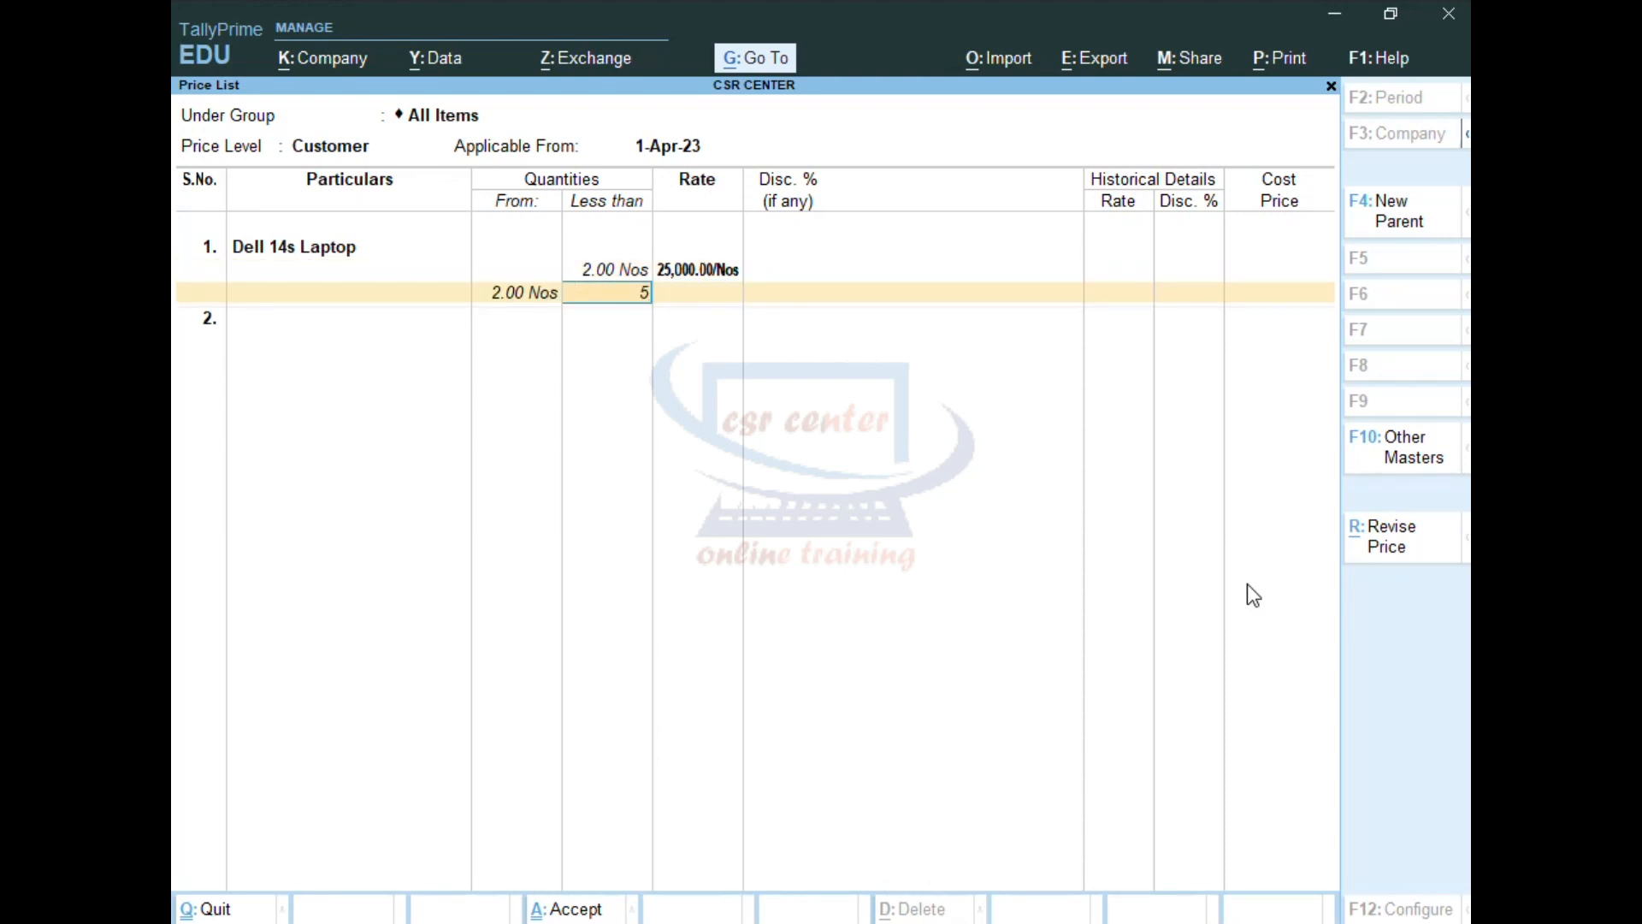
key("Return")
type("250000.00/Nos")
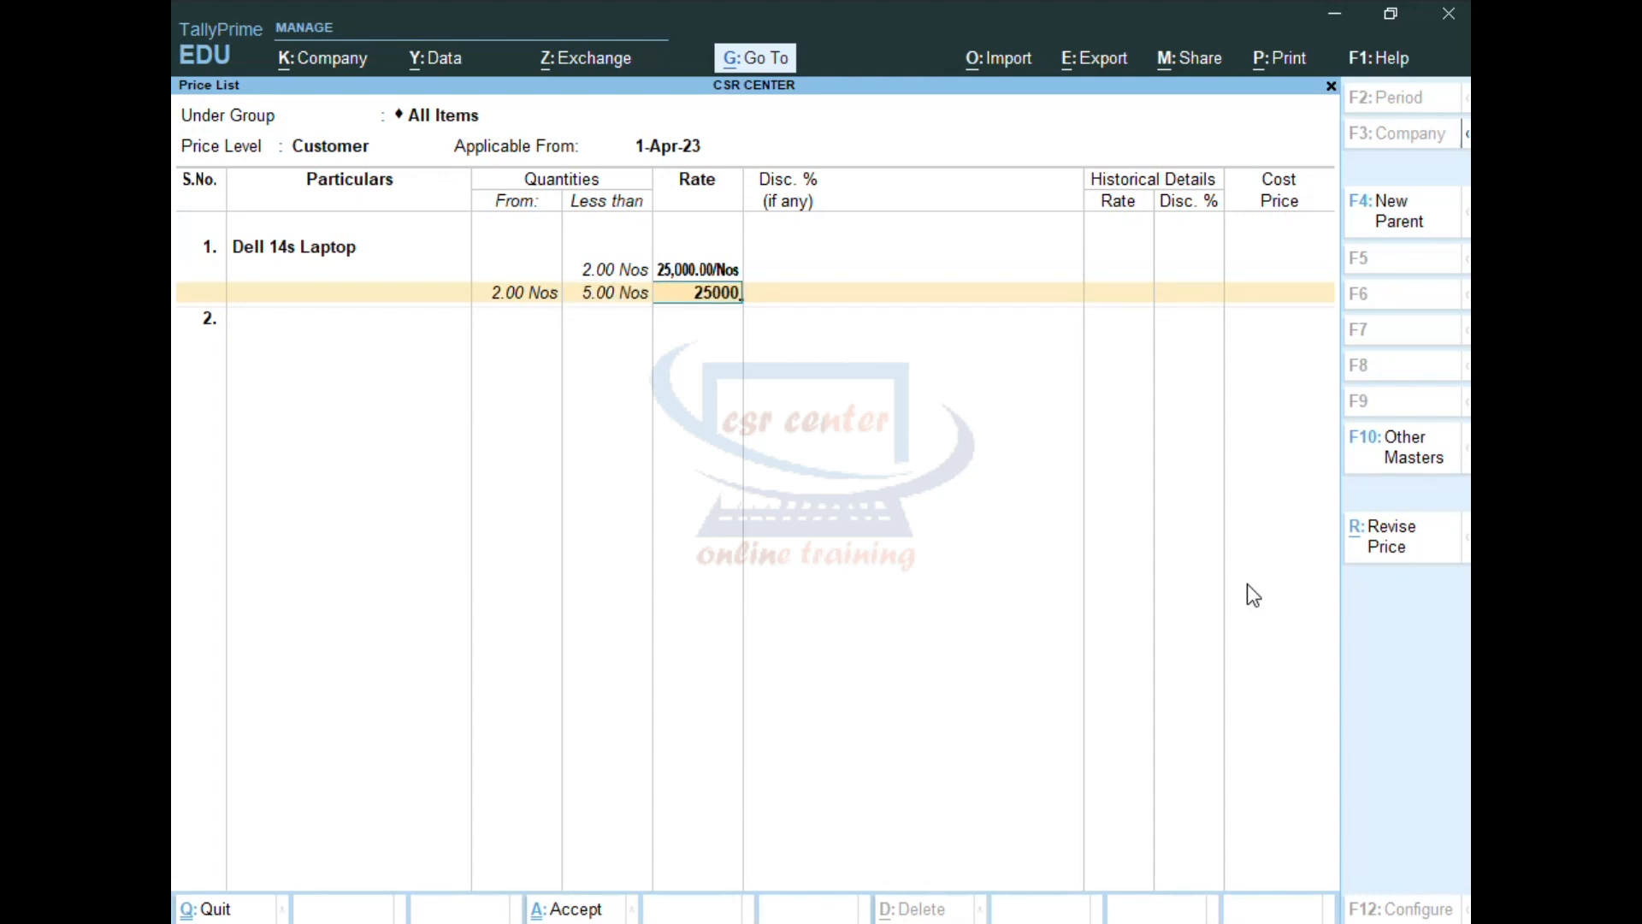
key("Return")
type("2")
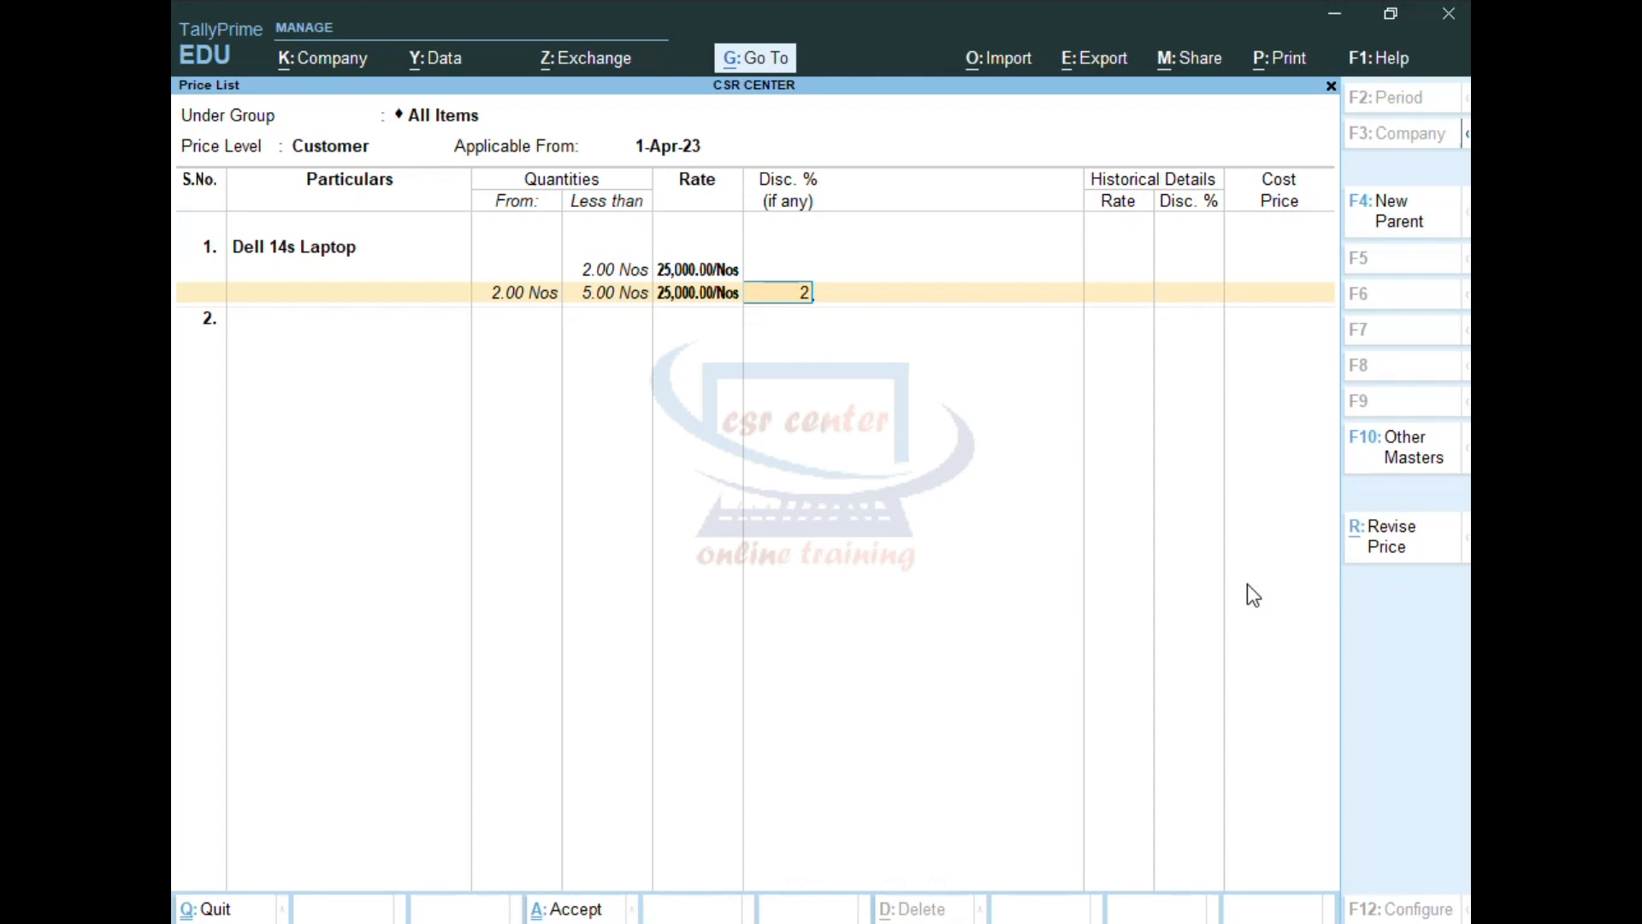
key("Return")
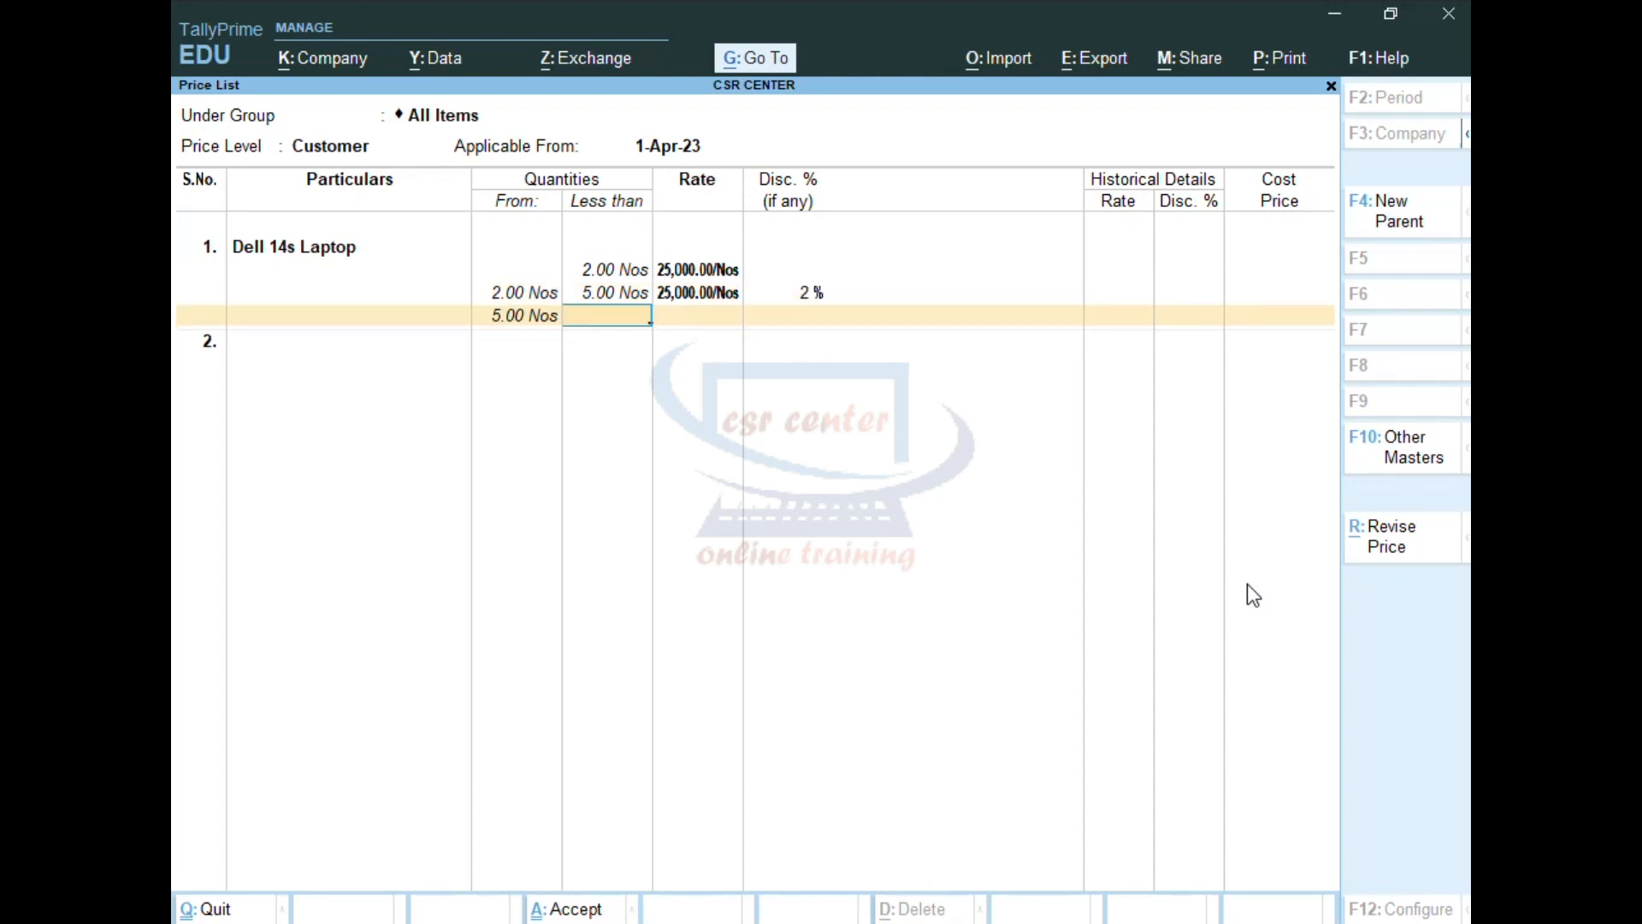
Add a Dell 14s Laptop slab from 5 to less than 8 Nos at rate 25000 with a 6% discount, and finish the item
type("8")
key("Return")
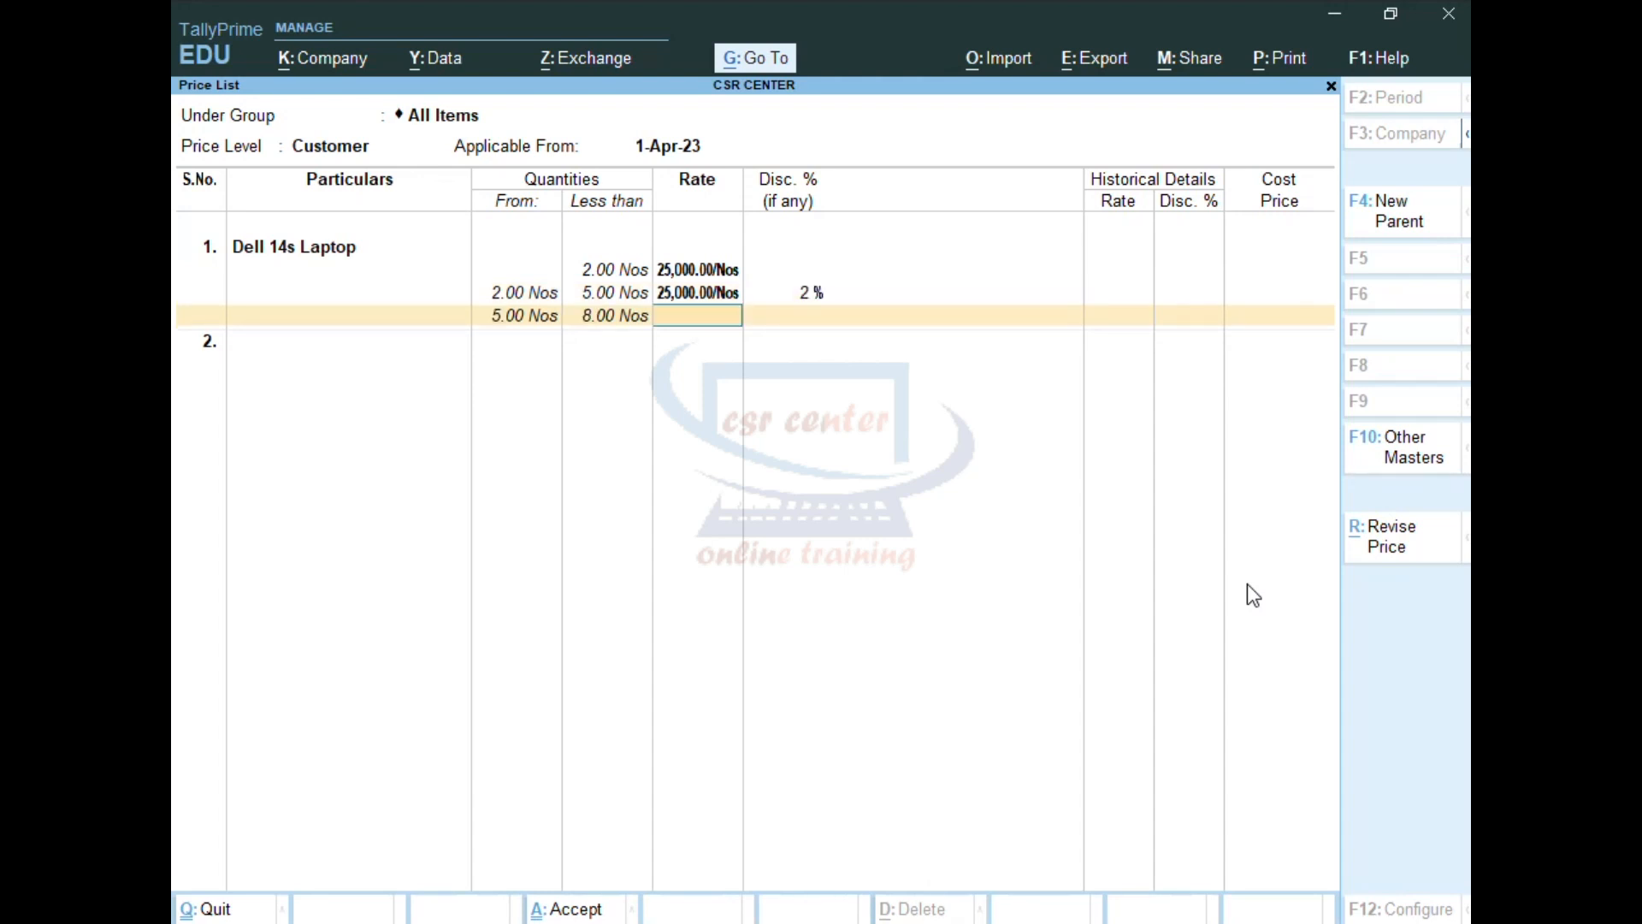
type("25000")
key("Return")
type("6")
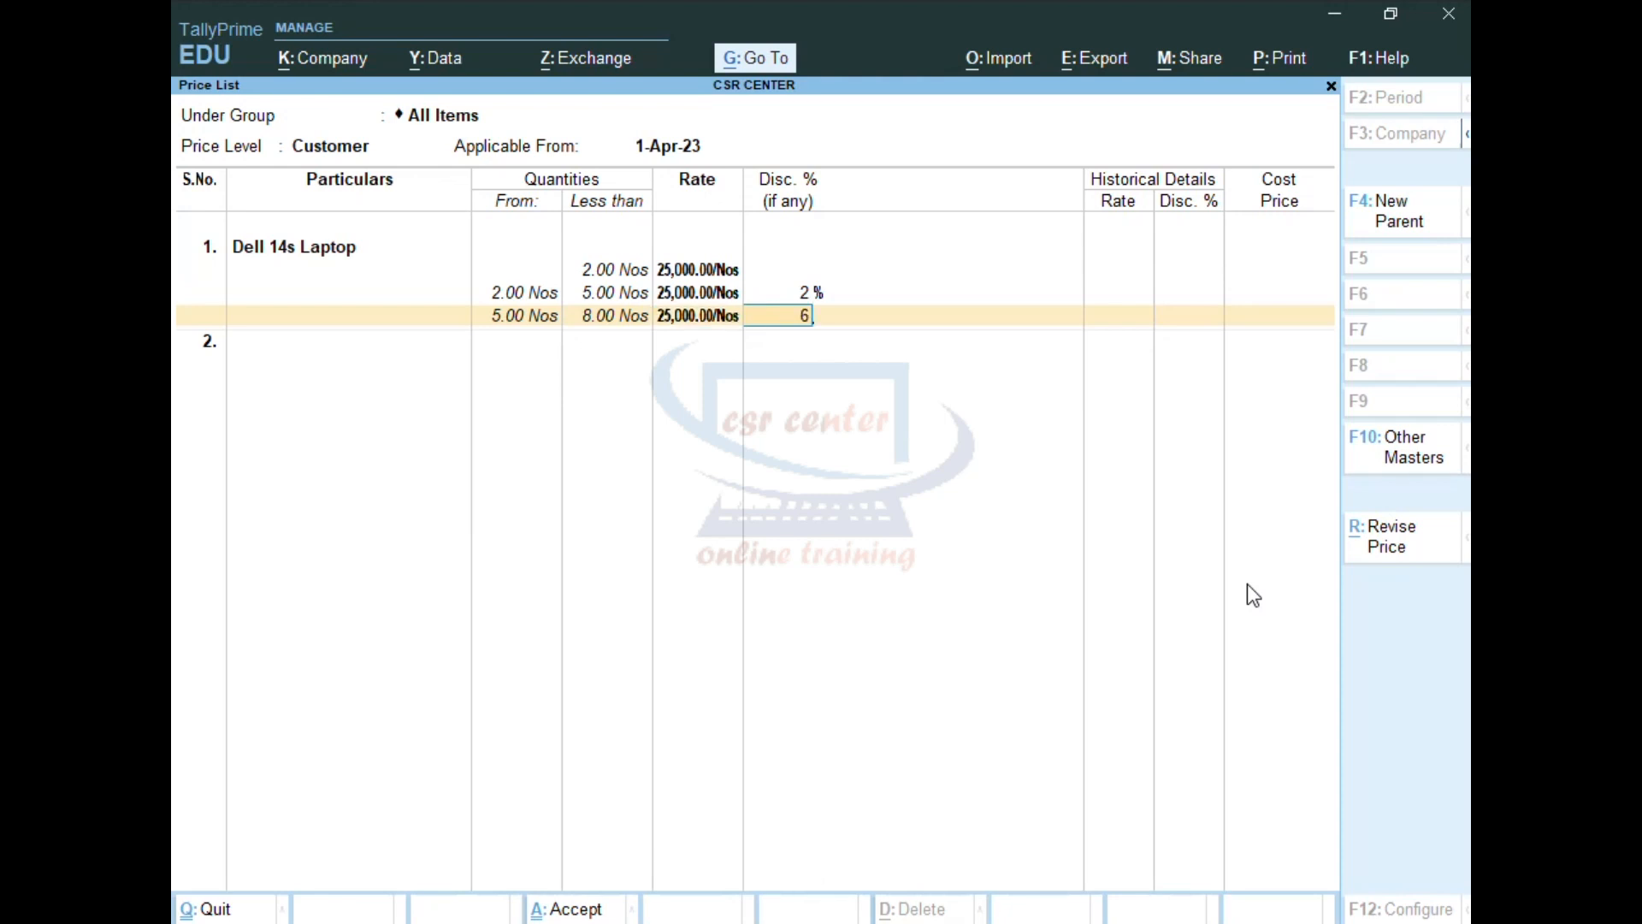
key("Return")
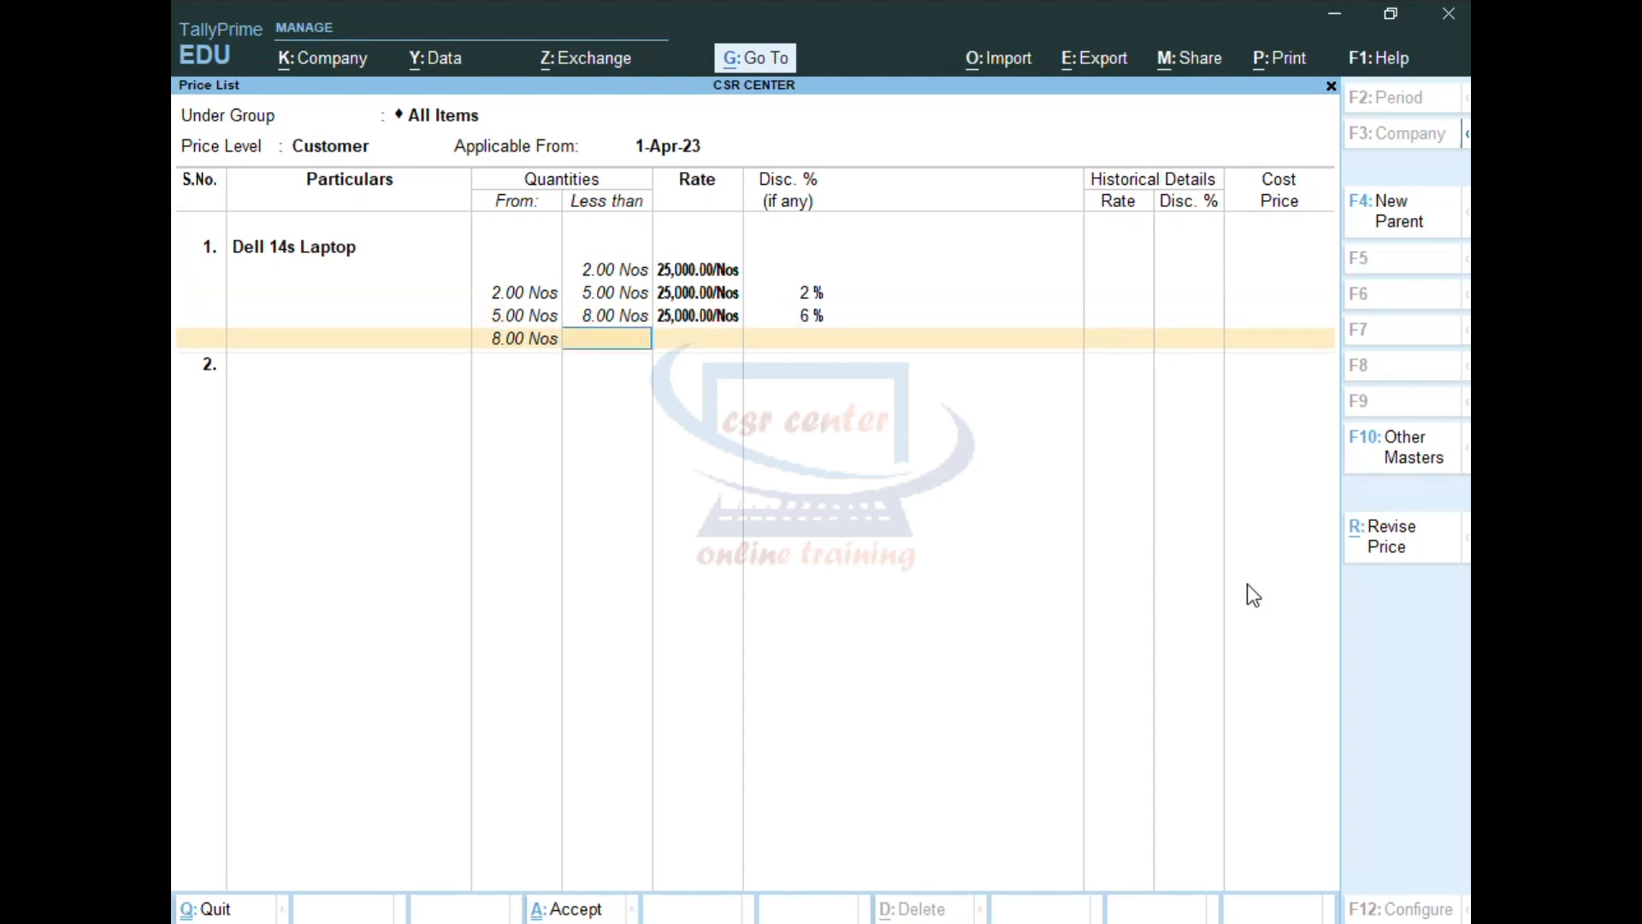
key("Return")
key("Return")
key("Return")
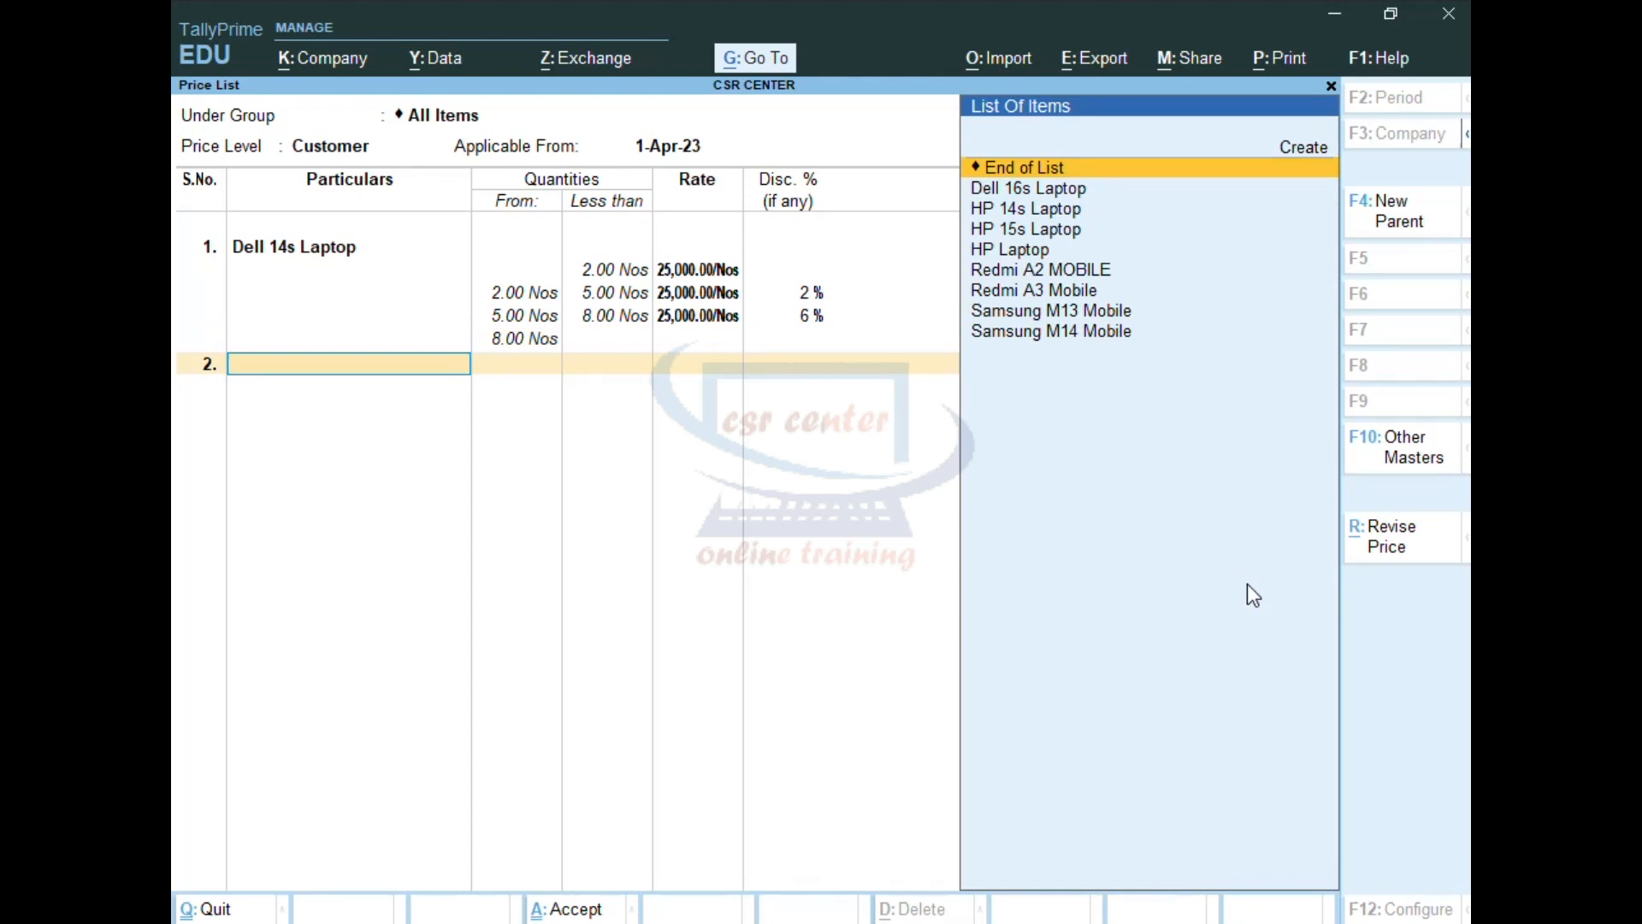
Add HP 15s Laptop to the Customer price list with a rate of 24000 for quantities less than 2 and no discount
key("Down")
key("Down")
key("Down")
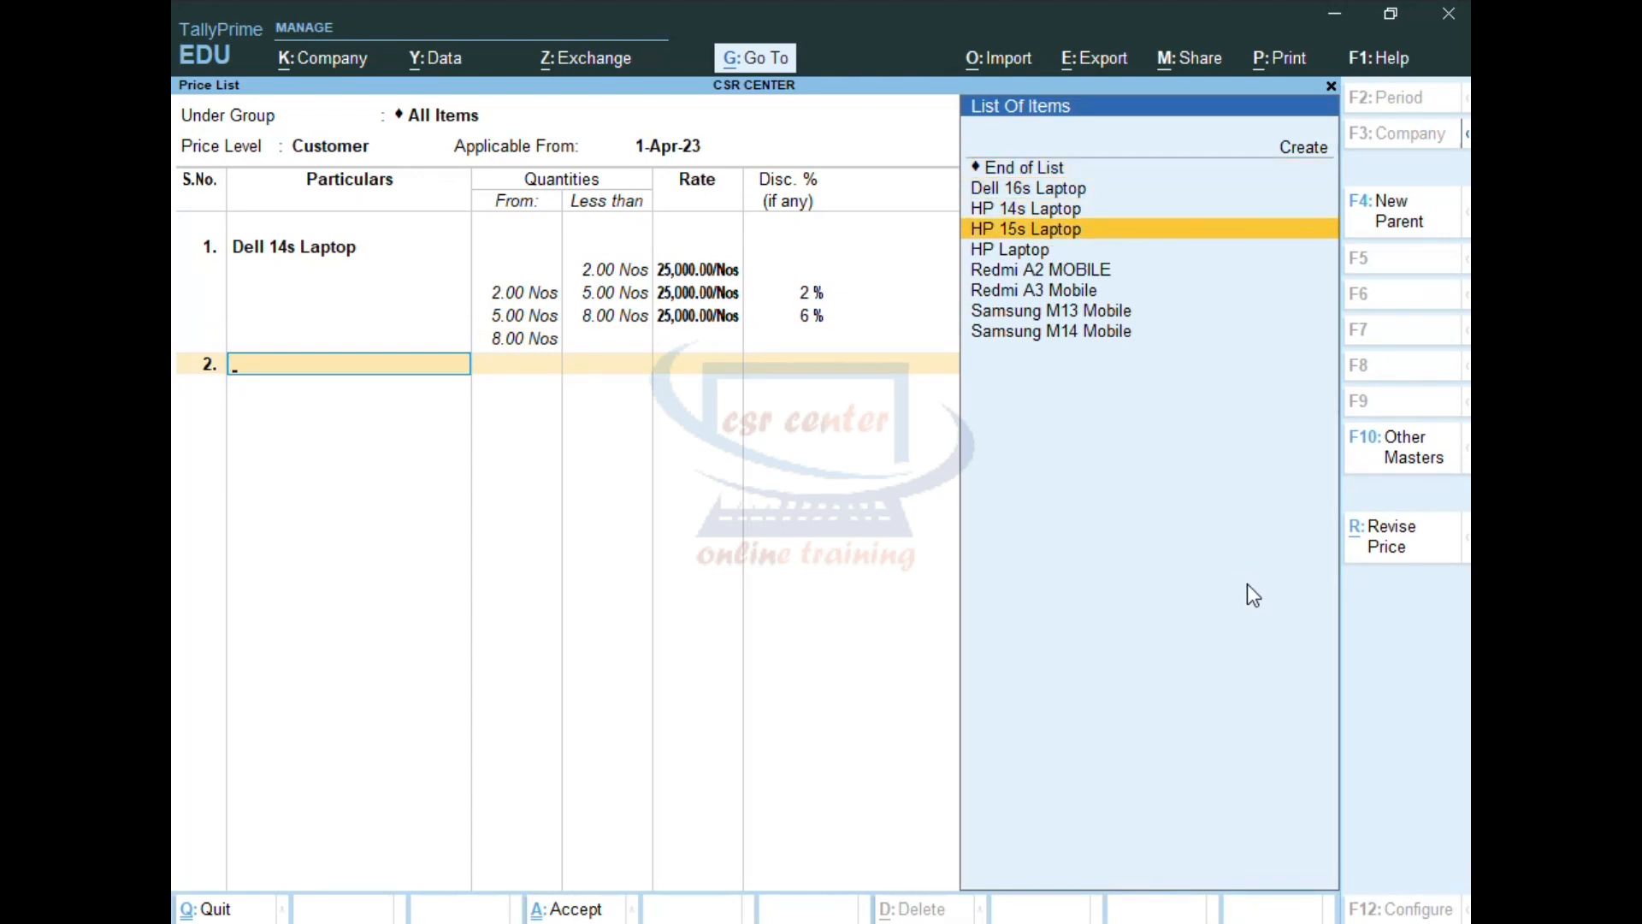
key("Return")
type("2")
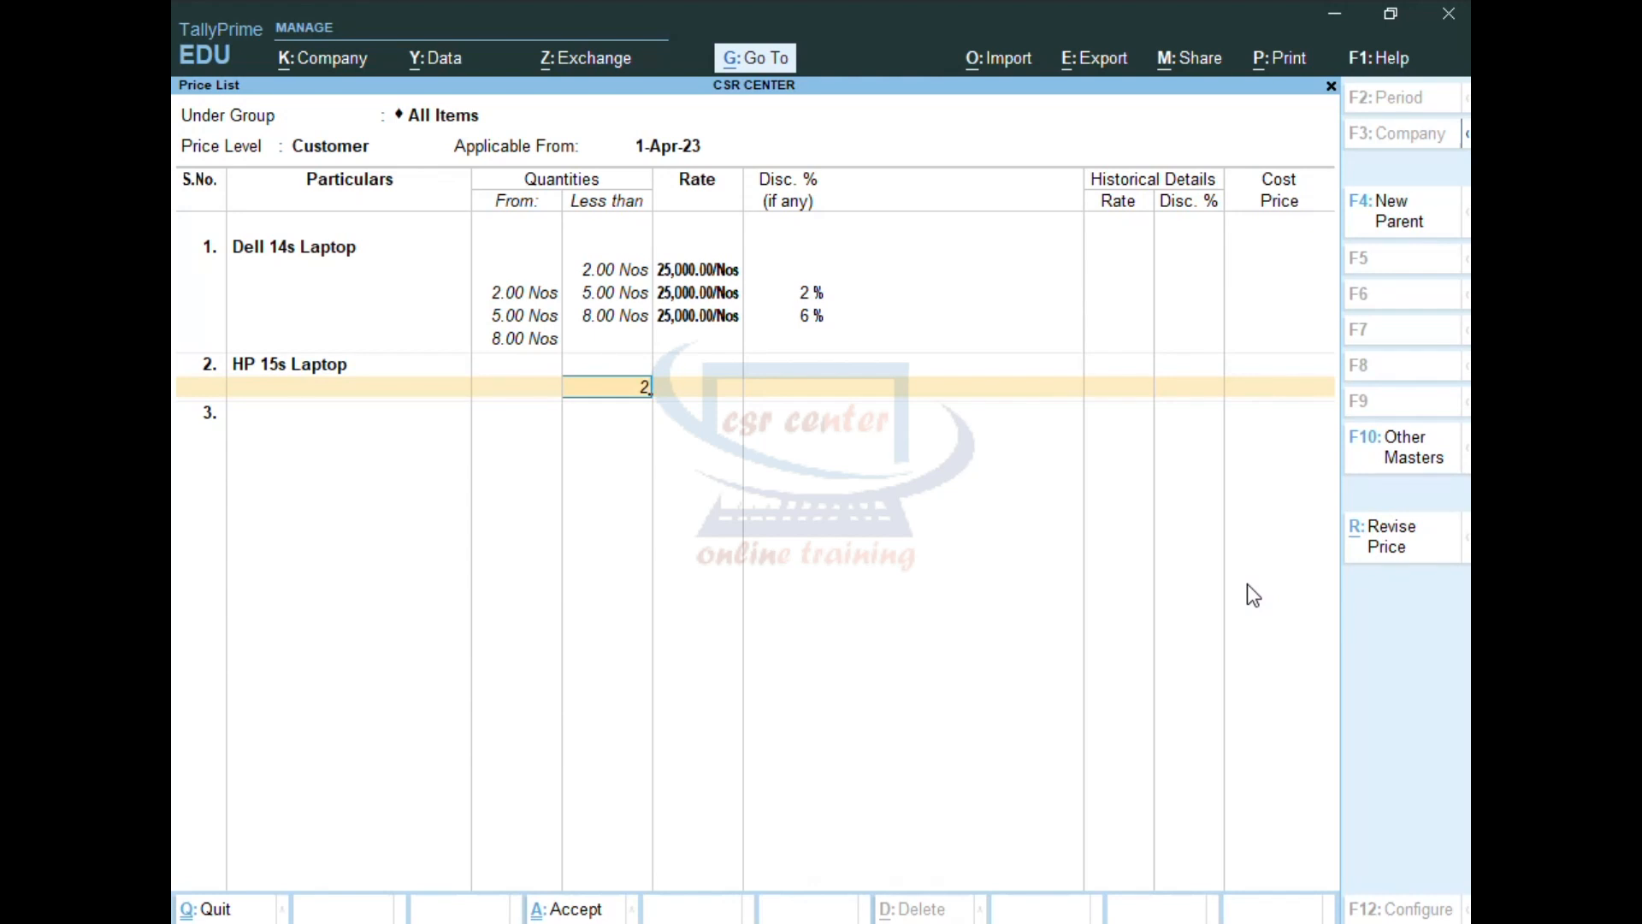
key("Return")
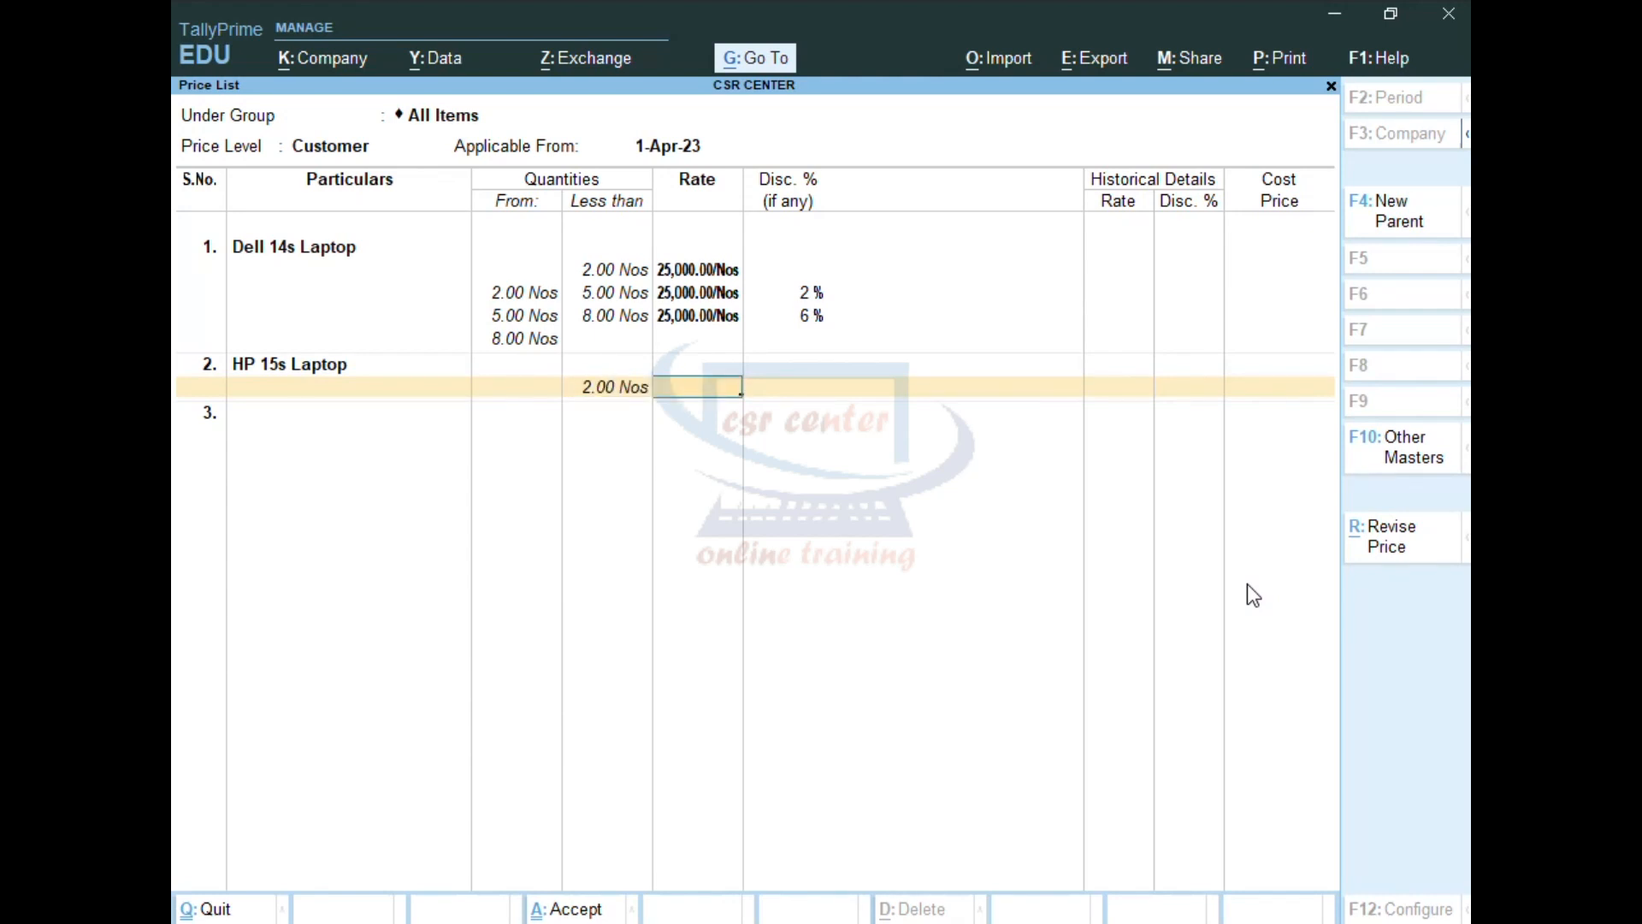
type("24000")
key("Return")
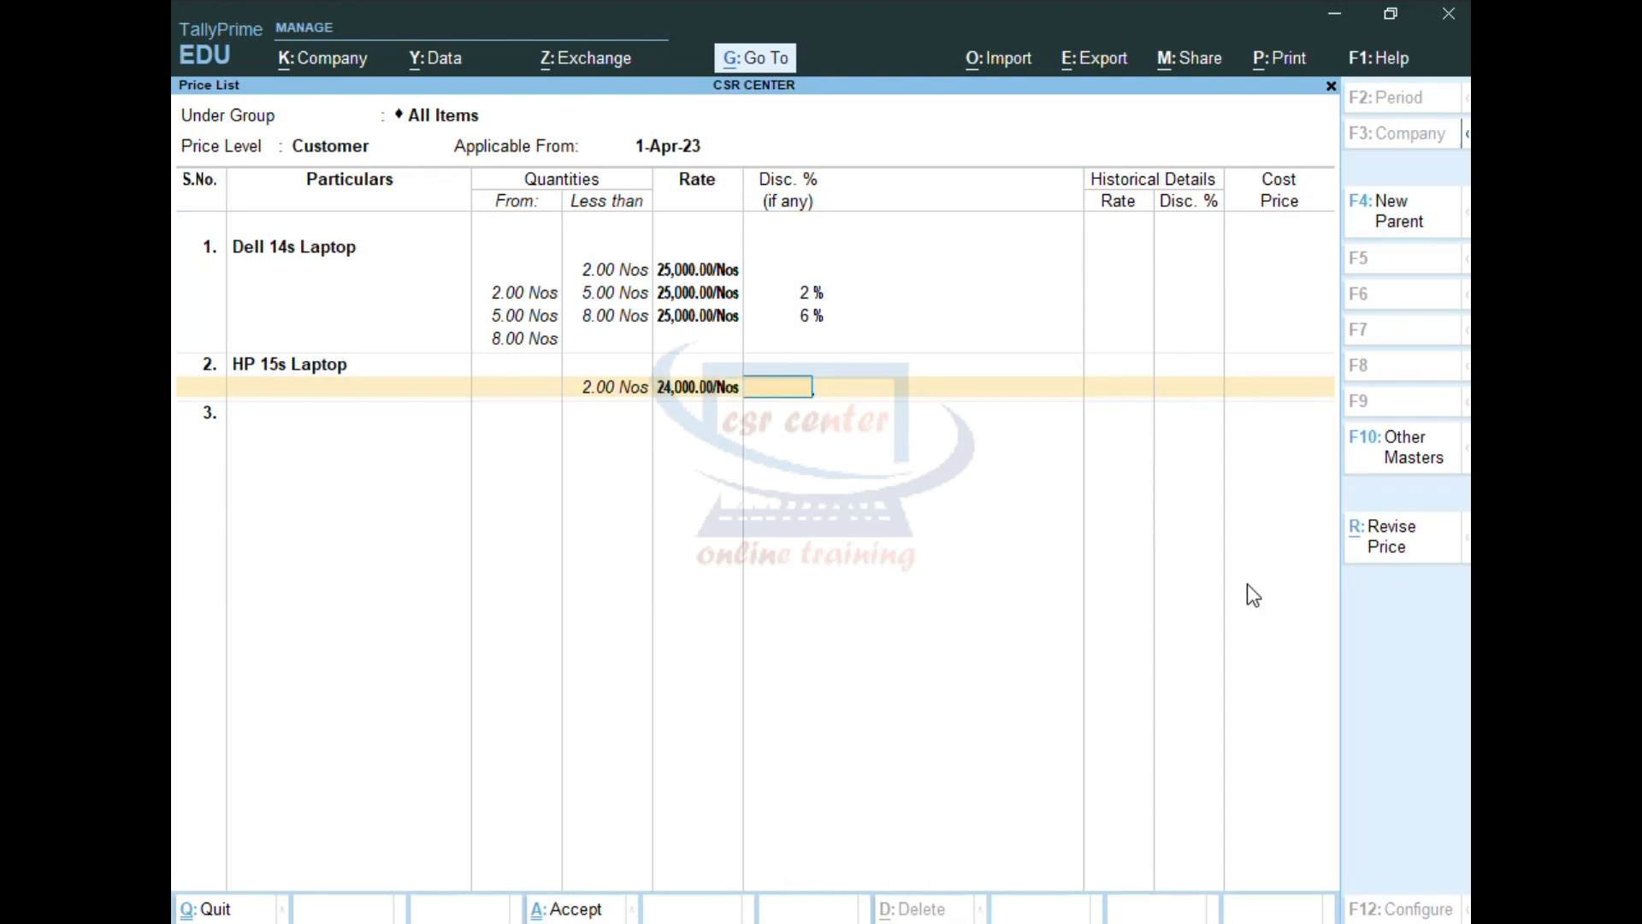
key("Return")
Add an HP 15s Laptop slab from 2 to less than 5 Nos at rate 24000 with a 3% discount
type("5")
key("Return")
type("24000")
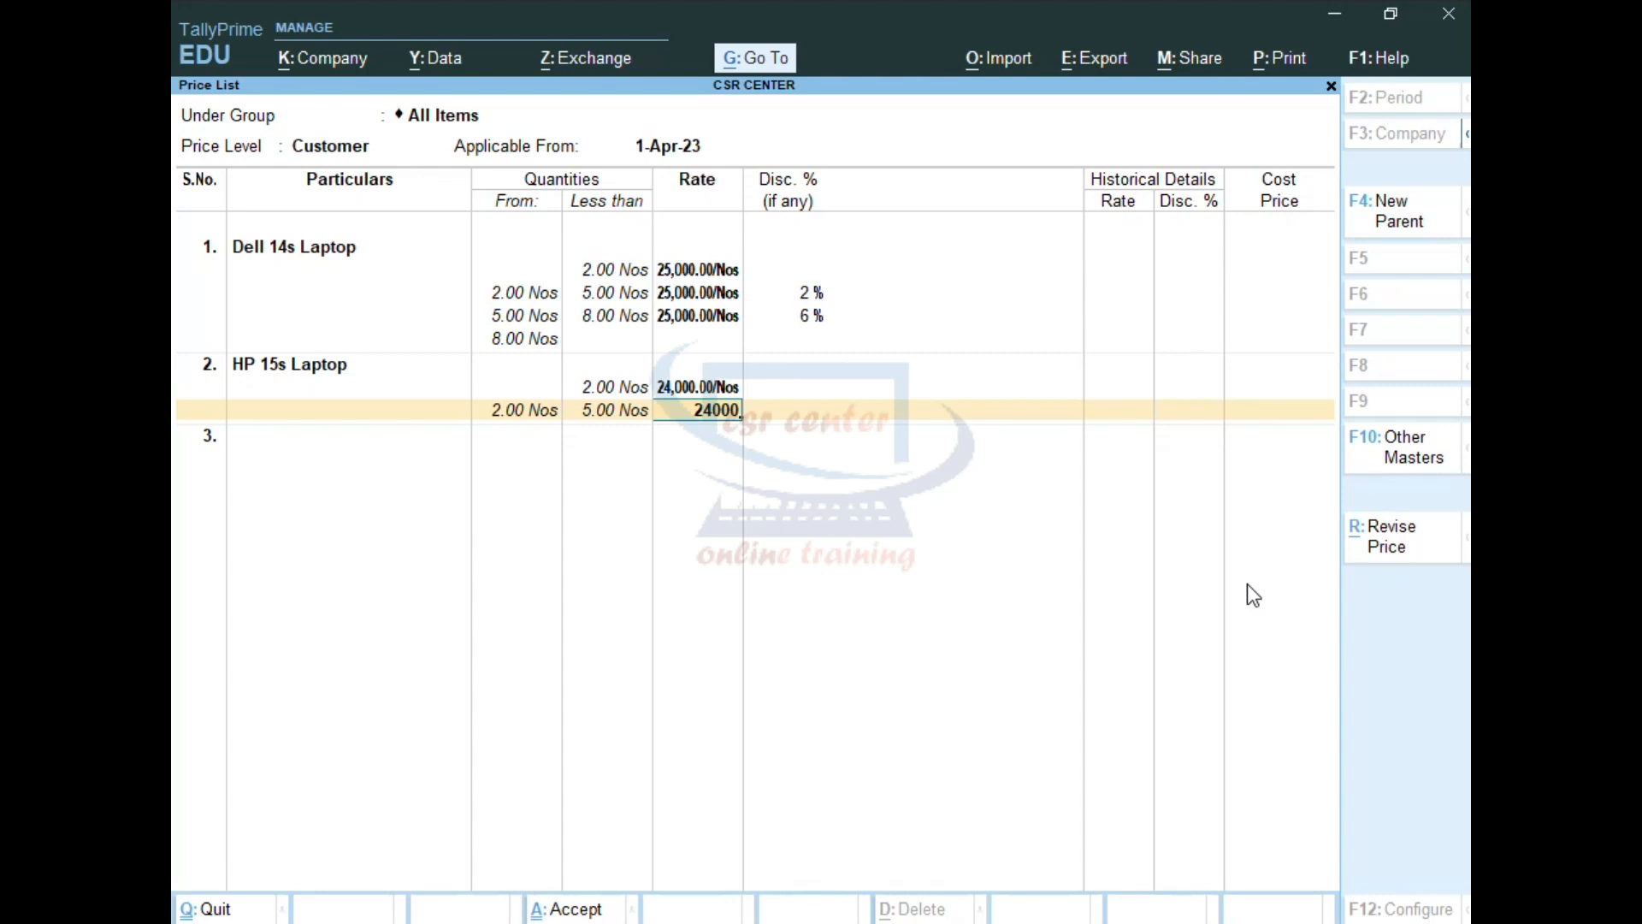
key("Return")
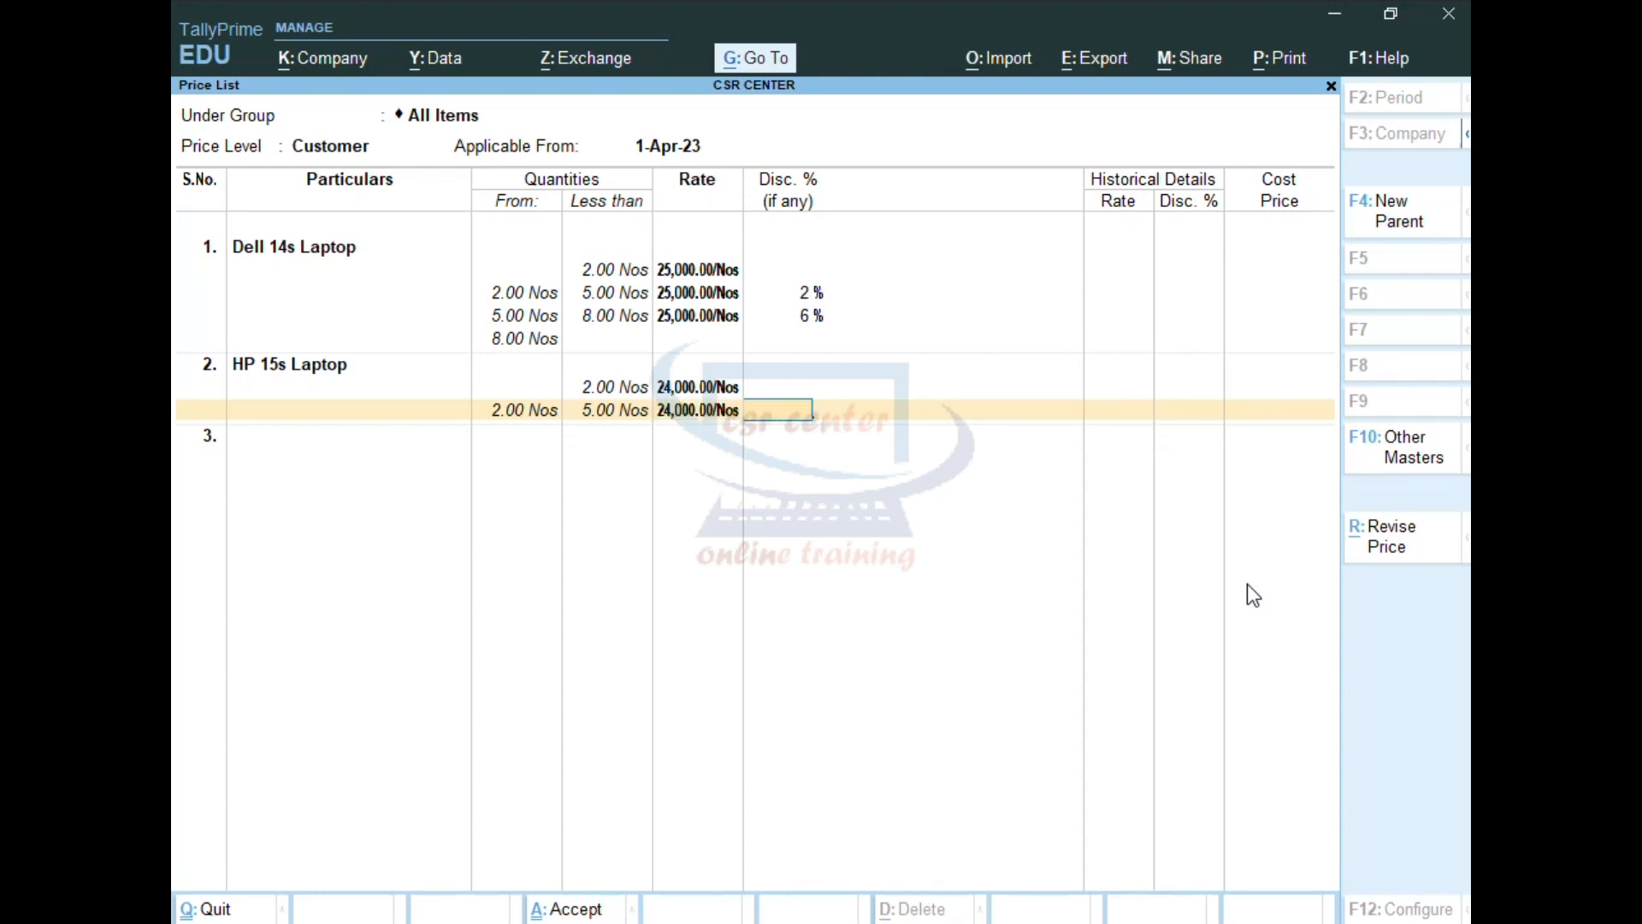
type("3")
key("Return")
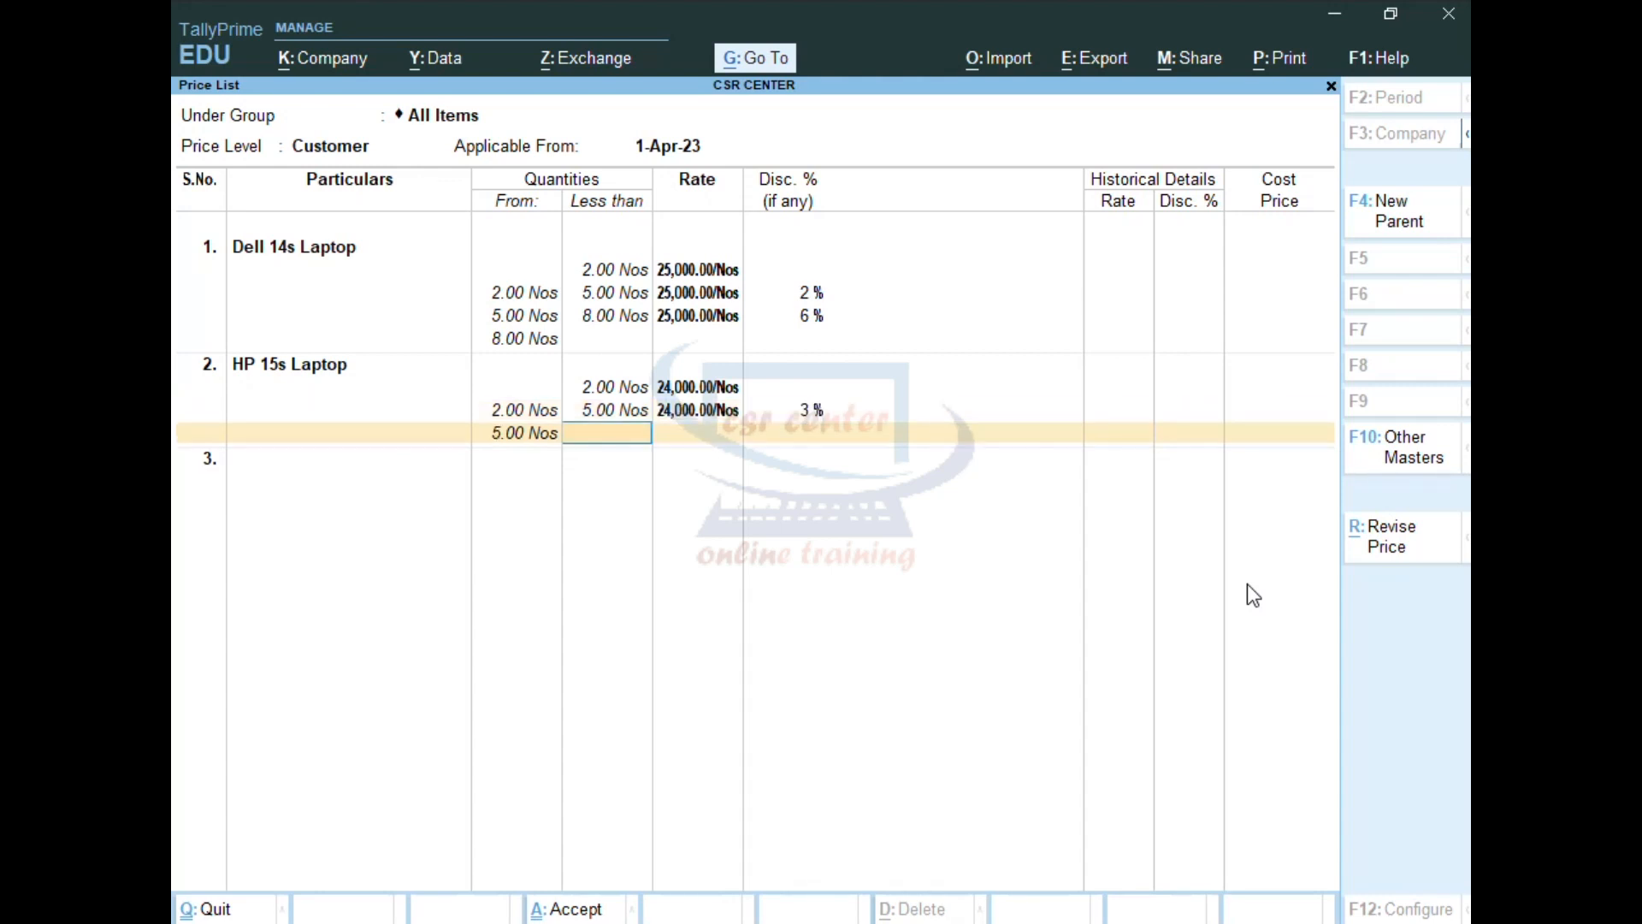
Add an HP 15s Laptop slab from 5 to less than 8 Nos at rate 24000 with a 6% discount
type("8")
key("Return")
type("2")
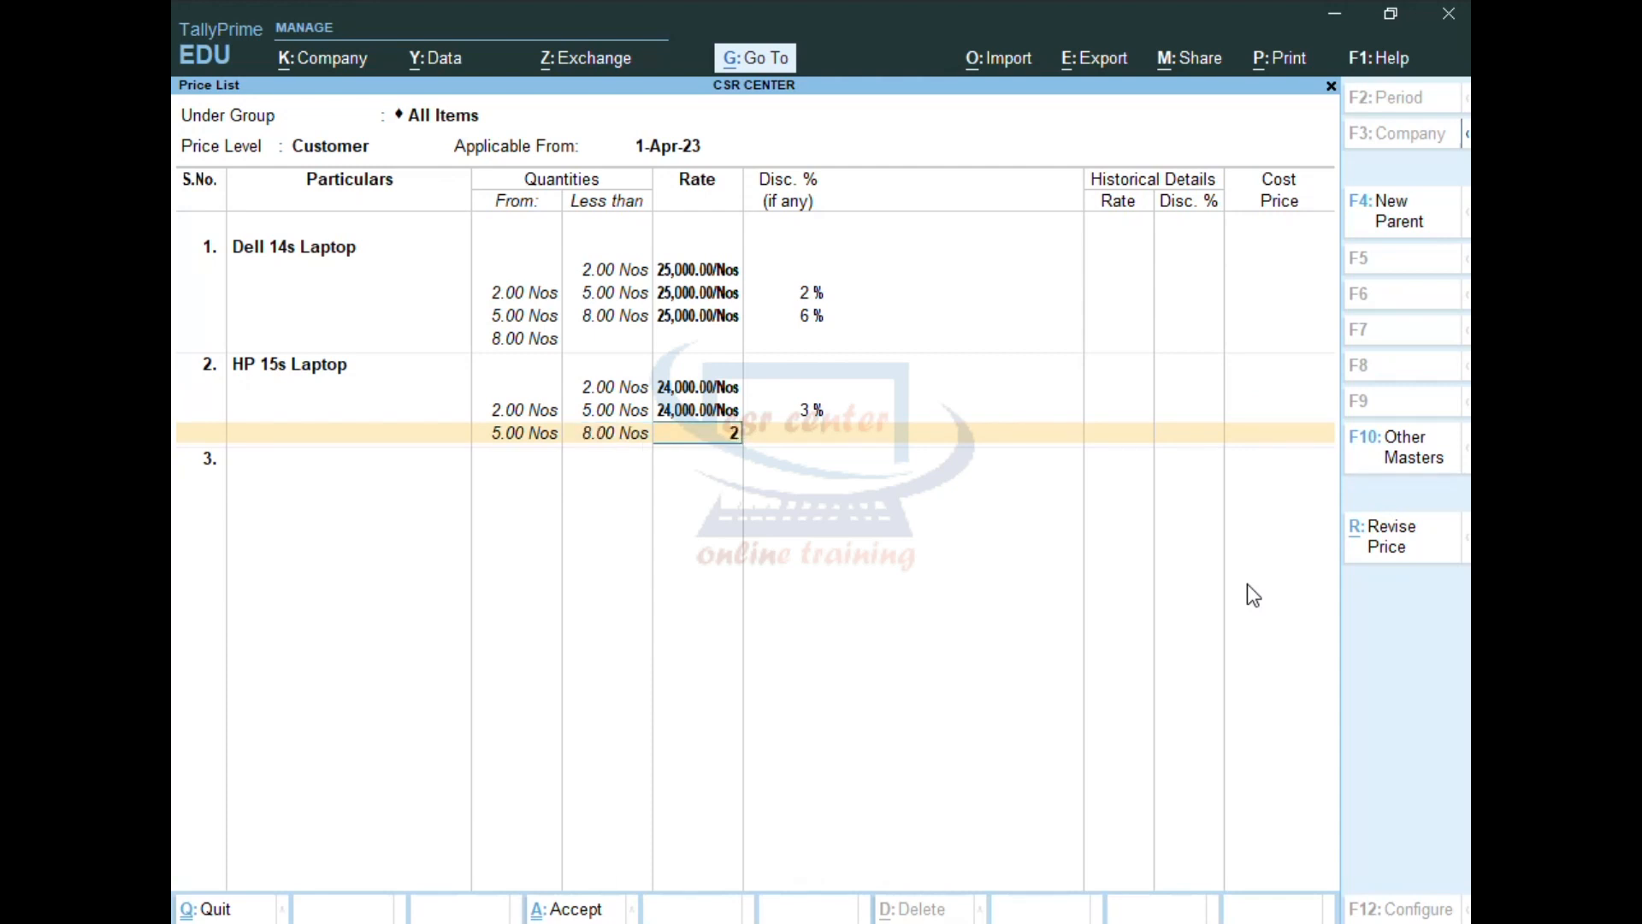
type("4,00000")
key("Return")
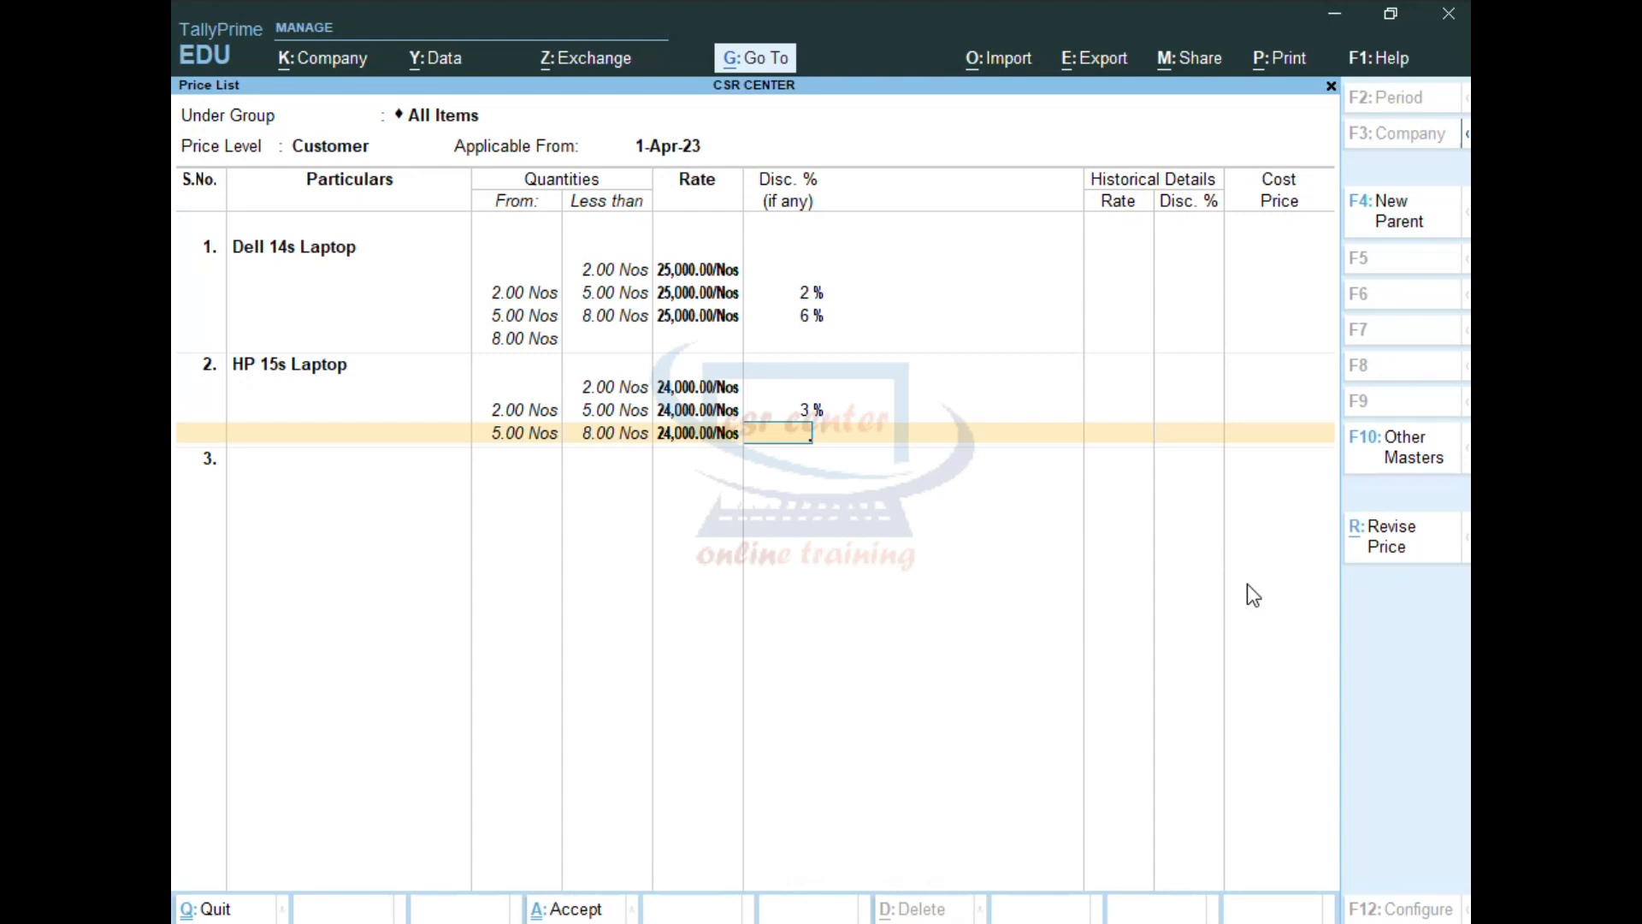
type("6")
key("Return")
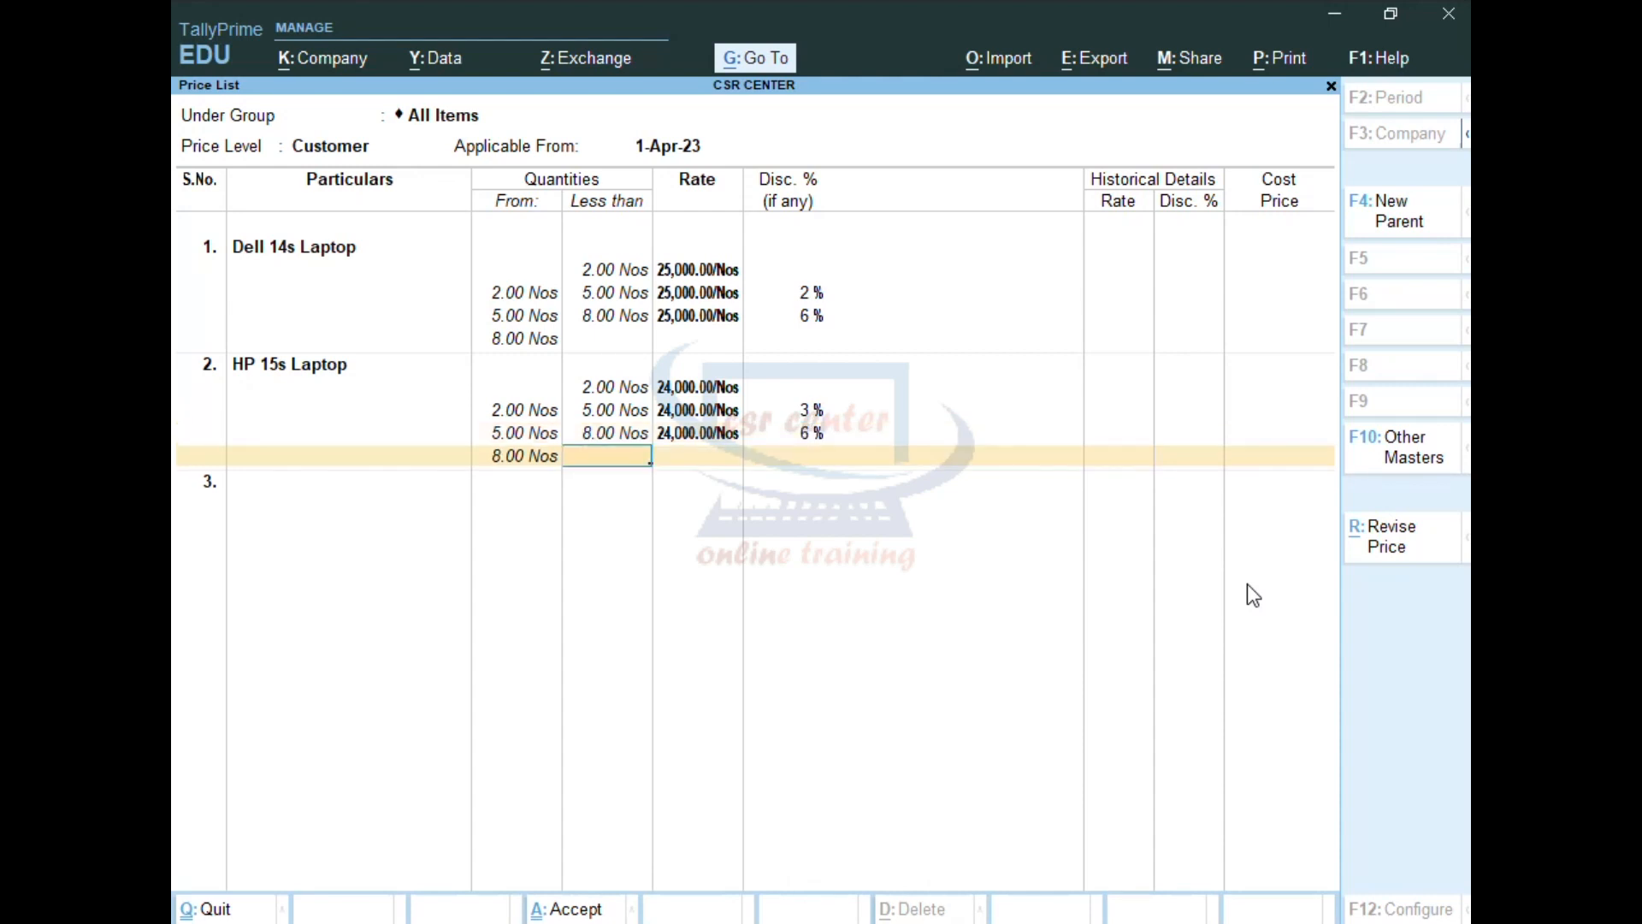
Leave the open-ended HP 15s Laptop slab from 8 Nos blank, end the item list, and save the Customer price list
key("Return")
key("Return")
key("Return")
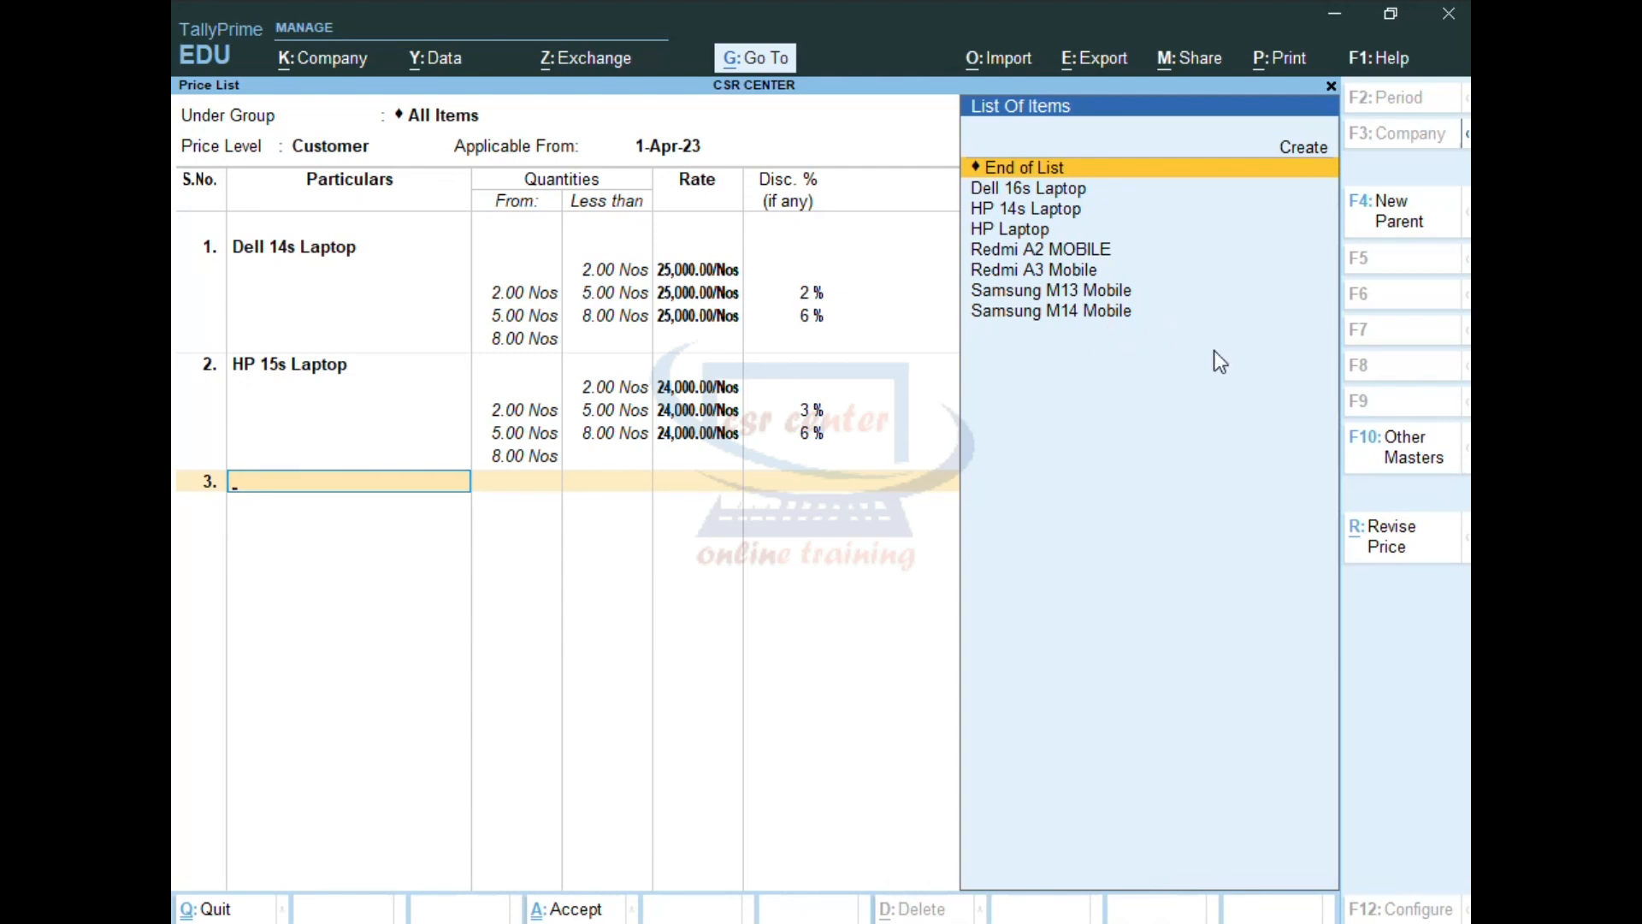
key("Return")
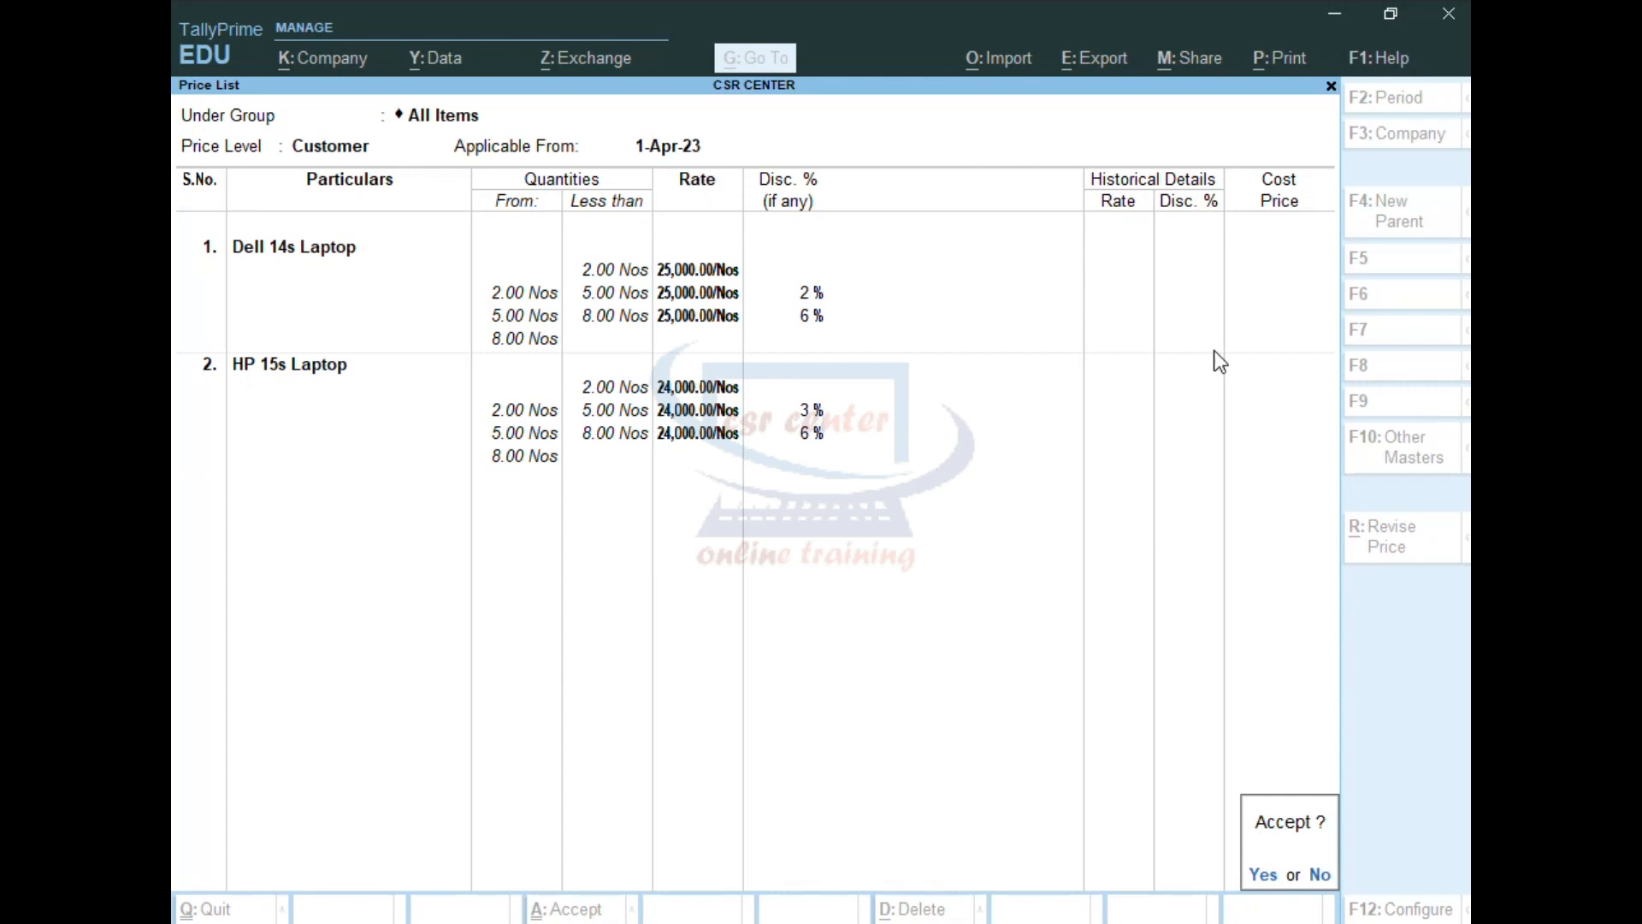
key("Return")
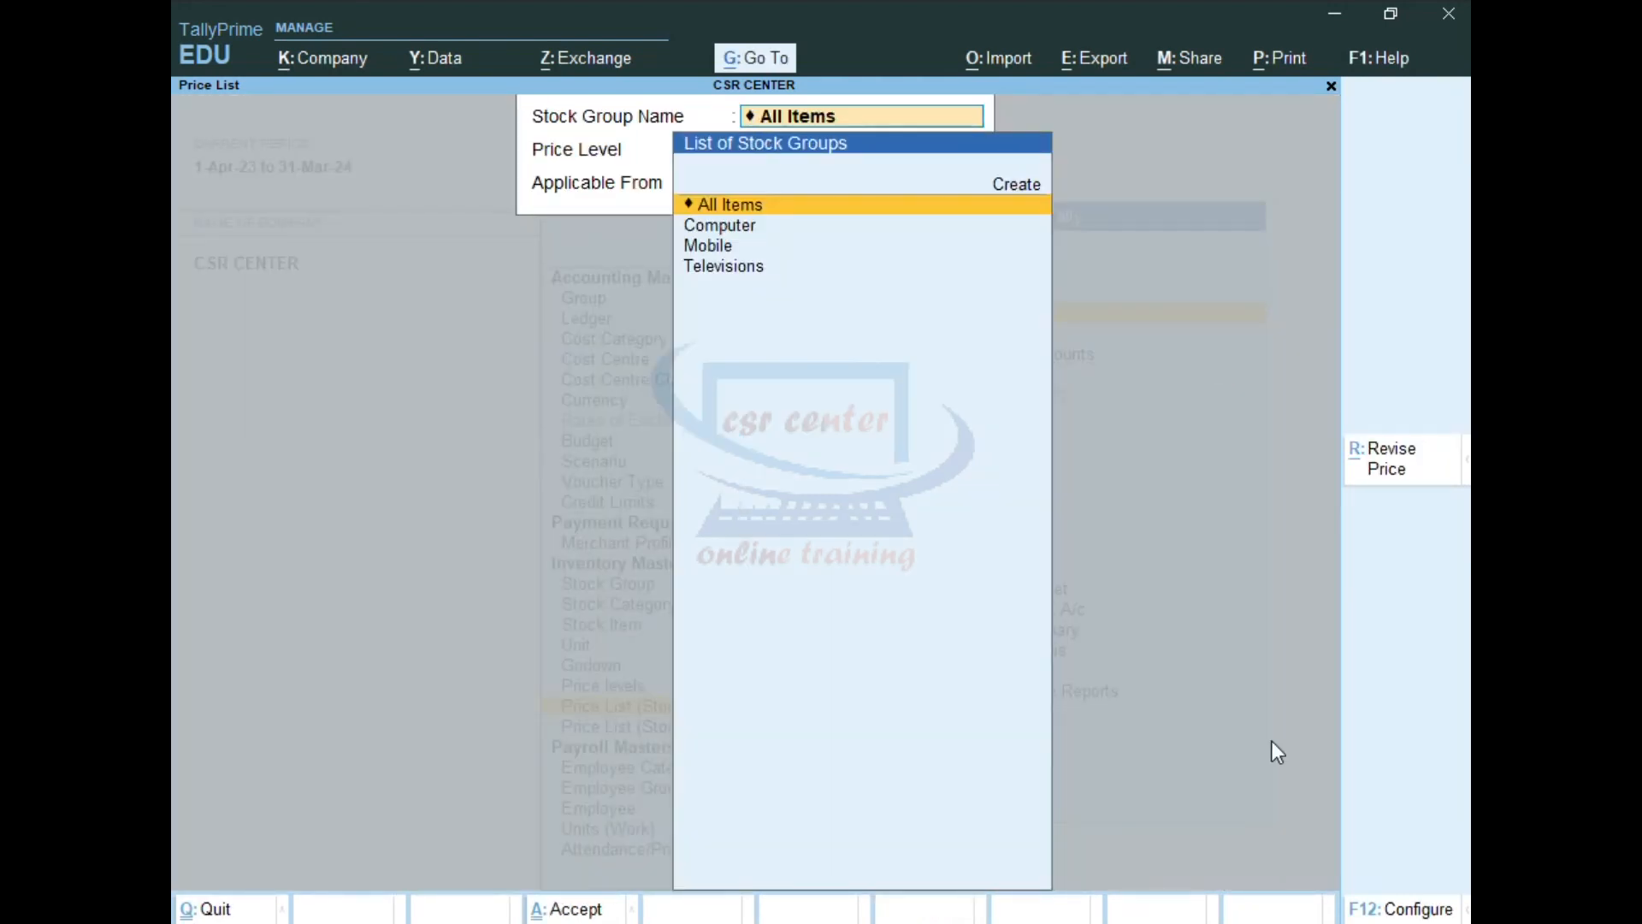